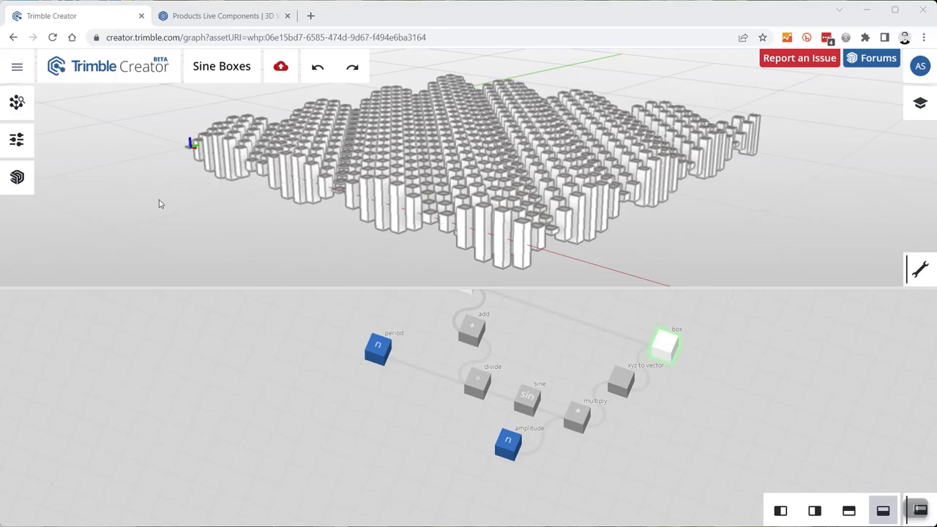
Adjust the period parameter of the Sine Boxes graph to alter the wave pattern of the box field
right_drag(179, 195, 211, 198)
drag(211, 198, 185, 215)
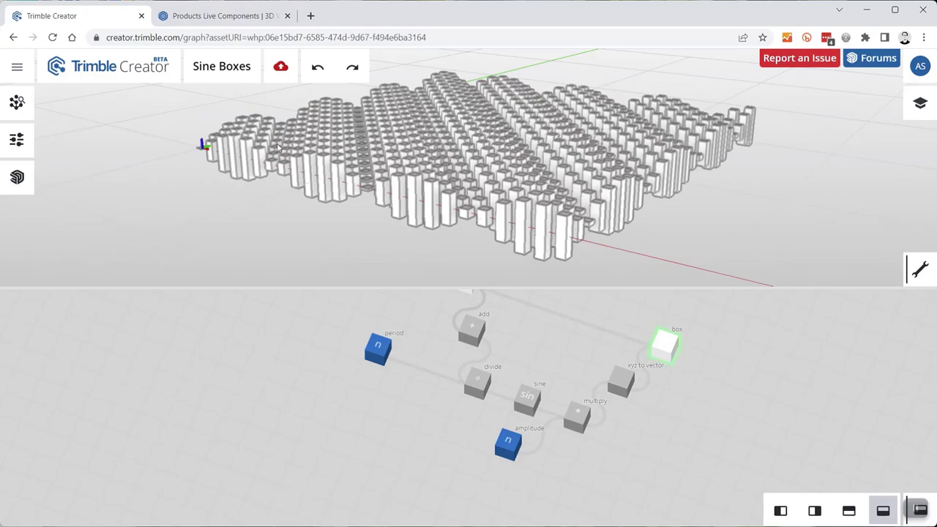
click(17, 142)
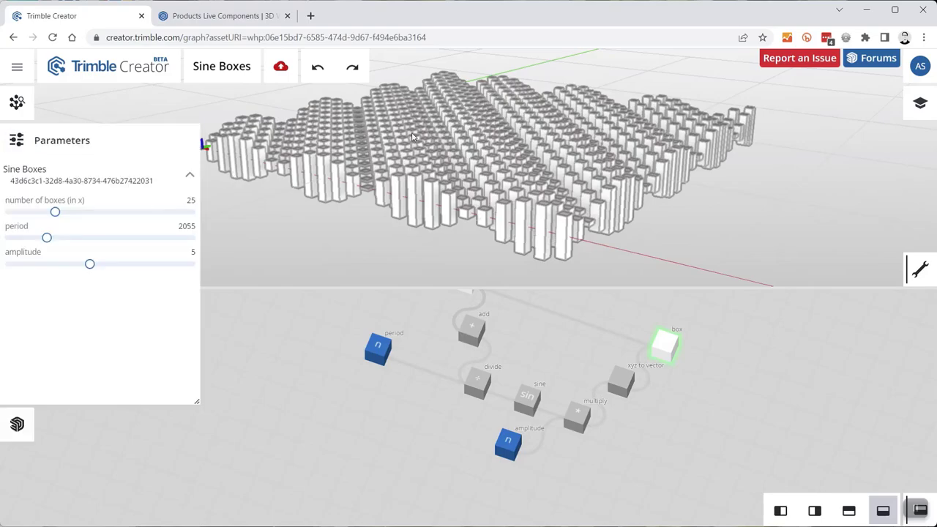
mouse_move(47, 238)
mouse_down()
mouse_move(90, 239)
mouse_move(46, 242)
mouse_up()
click(17, 143)
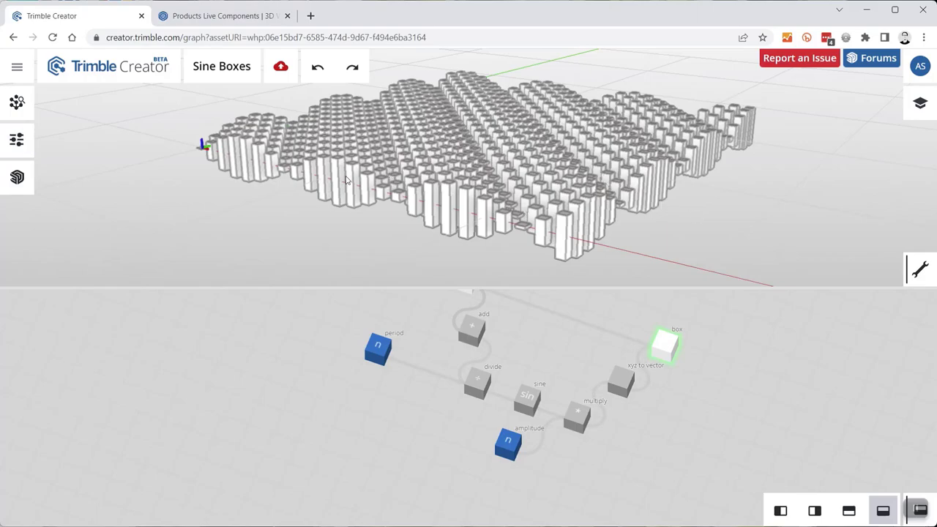
scroll(514, 372, down, 2)
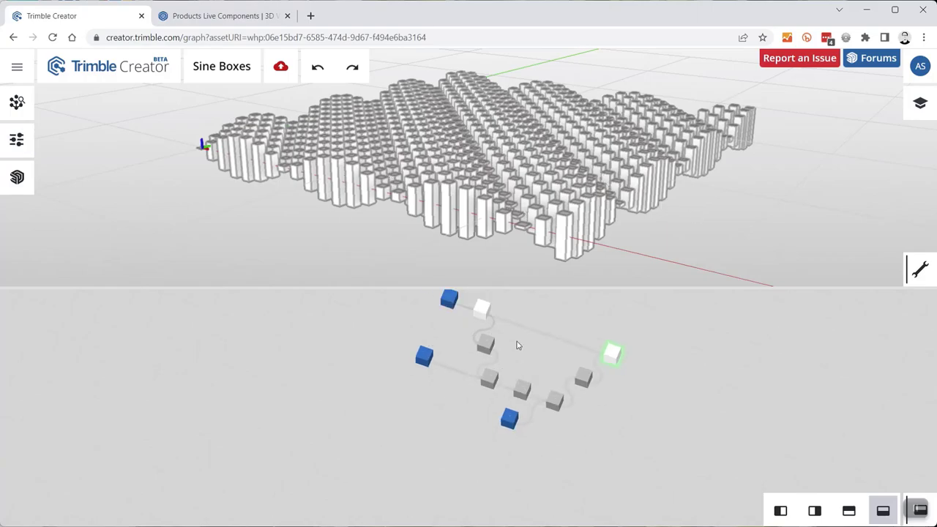
scroll(518, 330, up, 2)
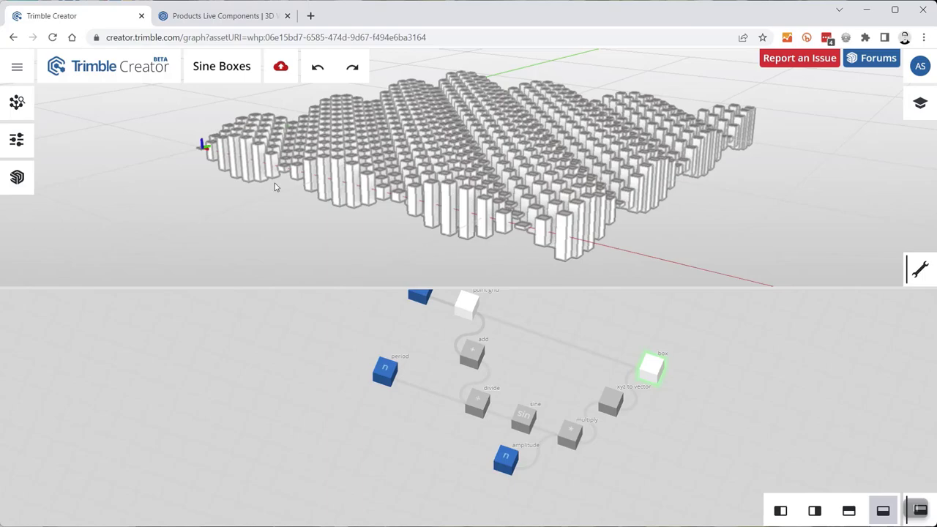
Switch to the Products Live Components collection in 3D Warehouse and open the Herman Miller COSM Chair for live component configuration
click(241, 18)
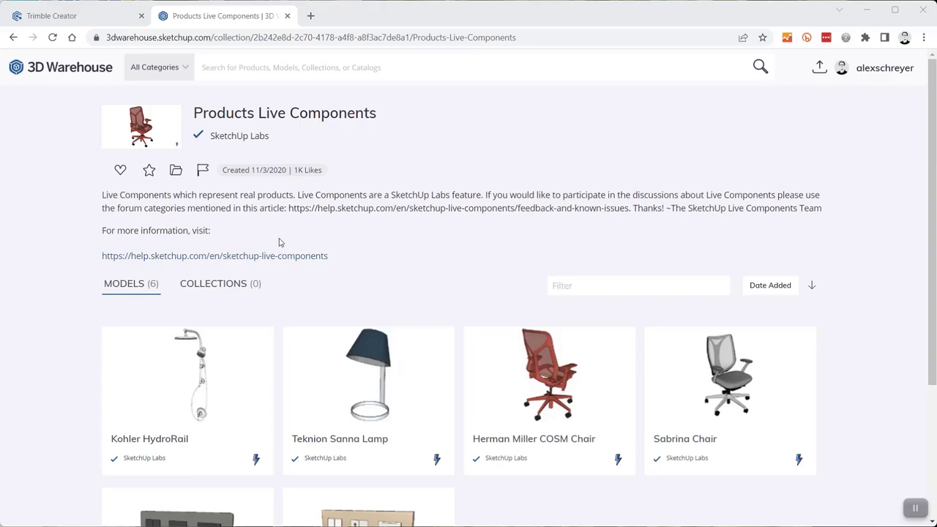
scroll(370, 353, down, 1)
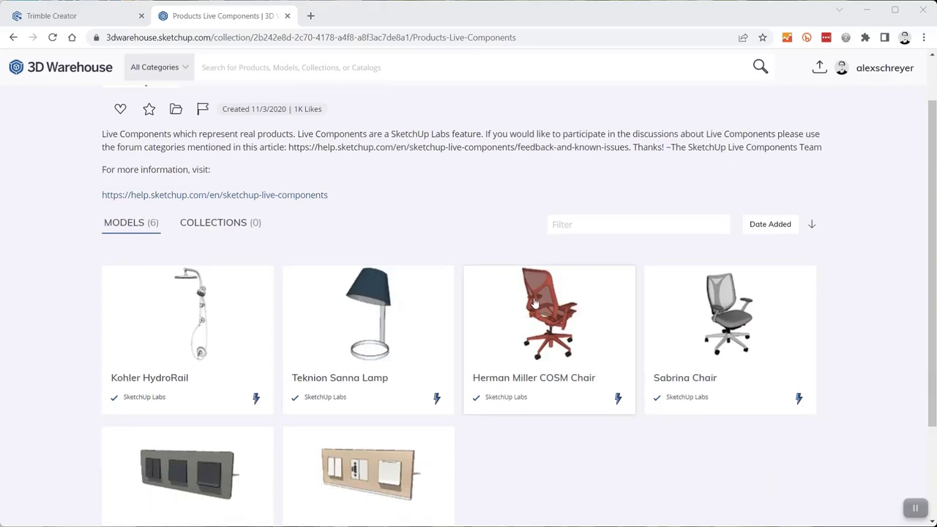
scroll(581, 315, up, 1)
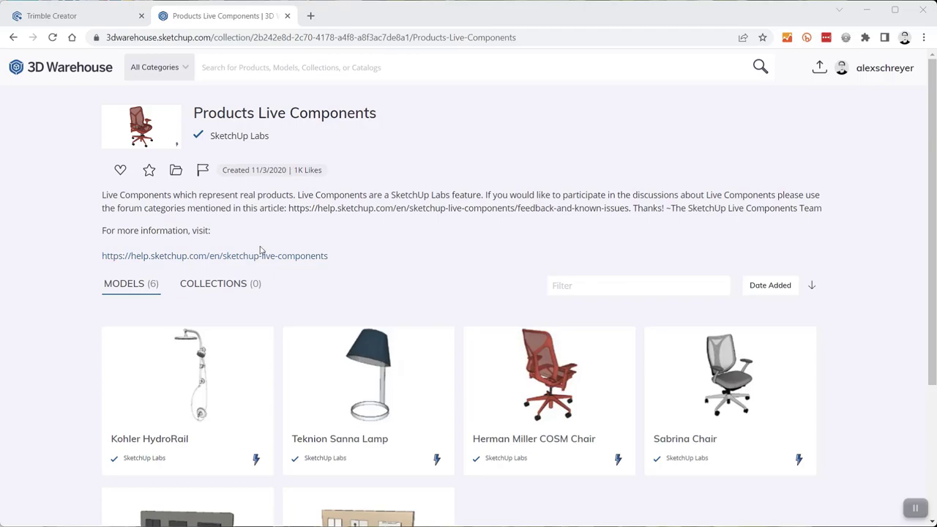
scroll(388, 264, down, 1)
scroll(388, 263, up, 1)
click(534, 358)
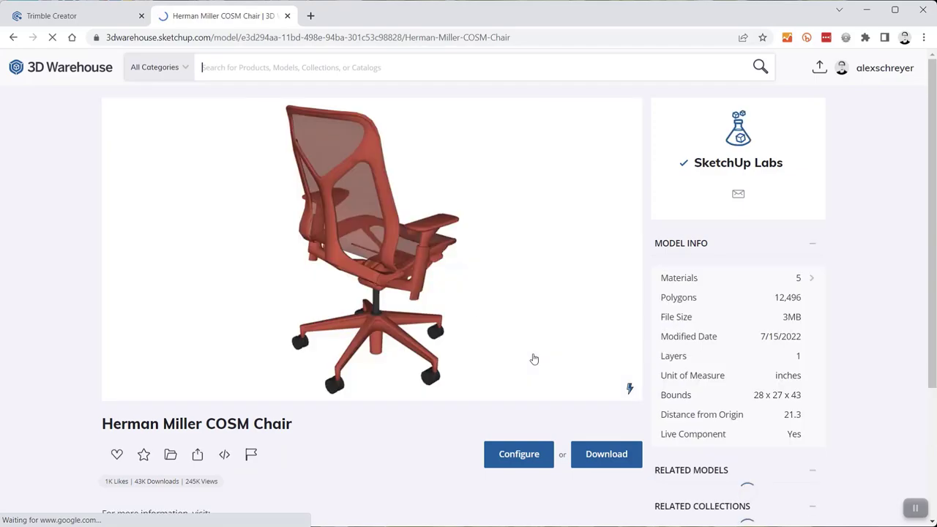
mouse_move(534, 360)
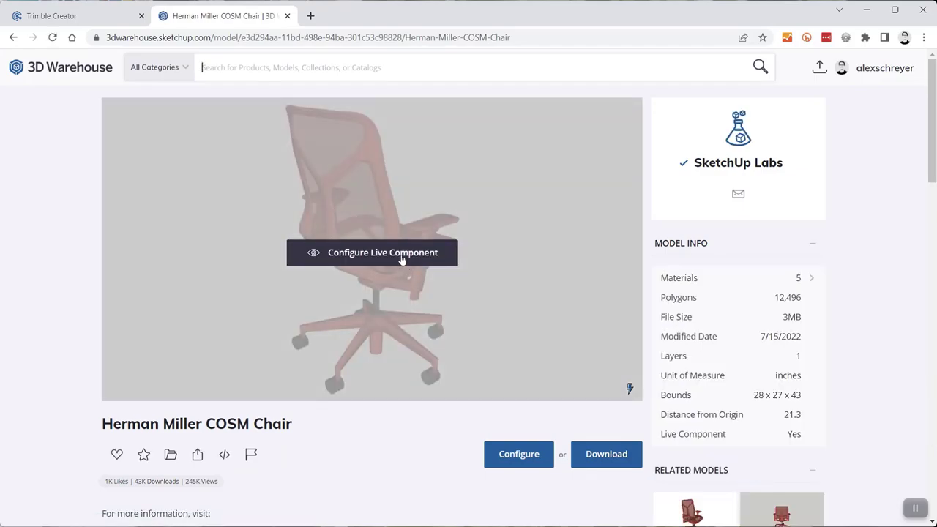
click(375, 254)
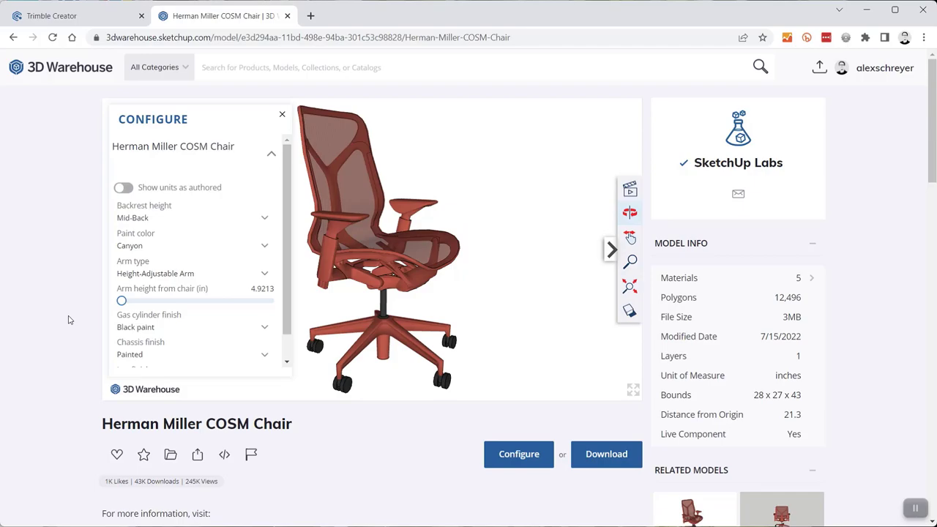
Set the chair's backrest height to Low-Back and its arm height to 6.6929 in
drag(458, 262, 510, 266)
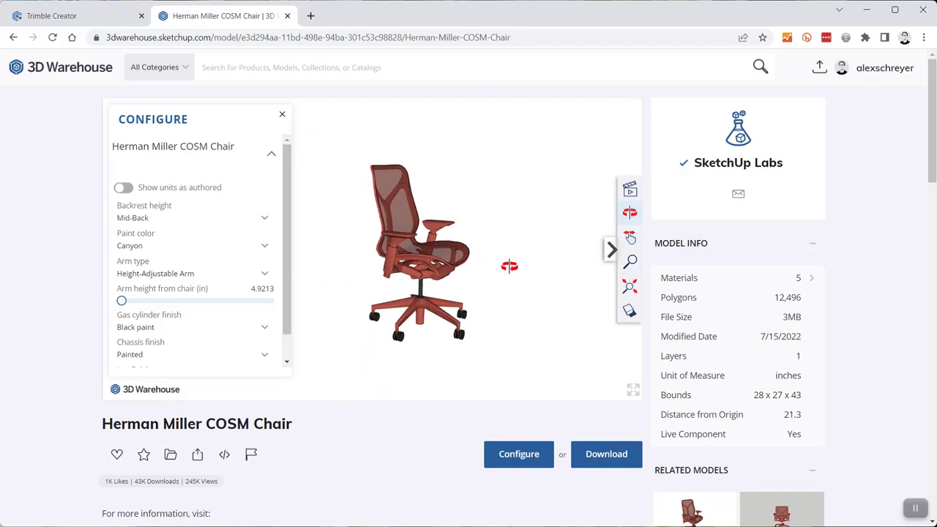
scroll(389, 239, up, 3)
scroll(404, 249, down, 2)
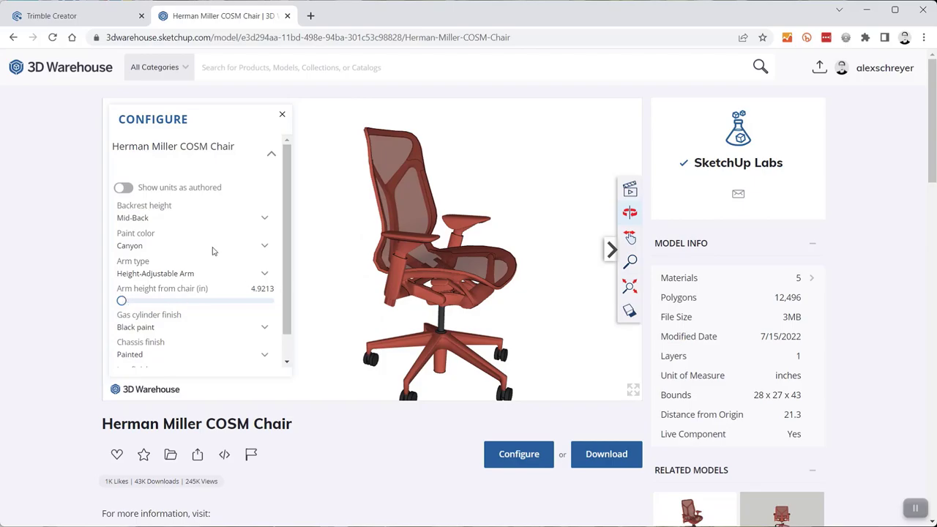
click(264, 219)
click(182, 233)
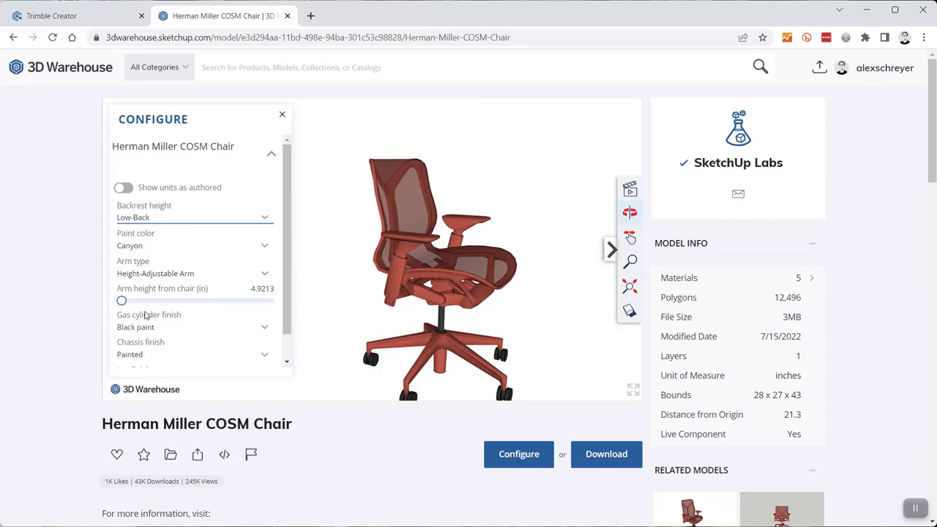
drag(122, 301, 188, 301)
Set the chair's paint color to Carbon and inspect the recolored chair from several angles
click(266, 247)
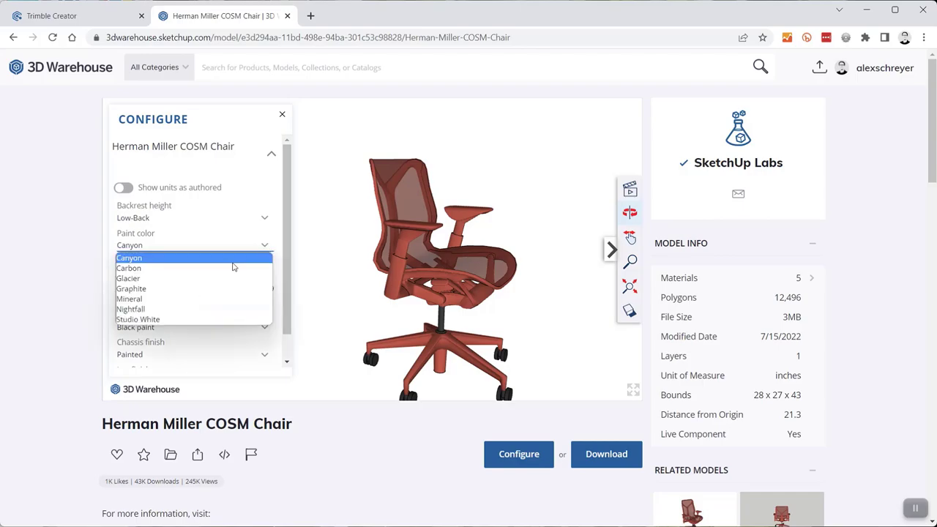
click(180, 275)
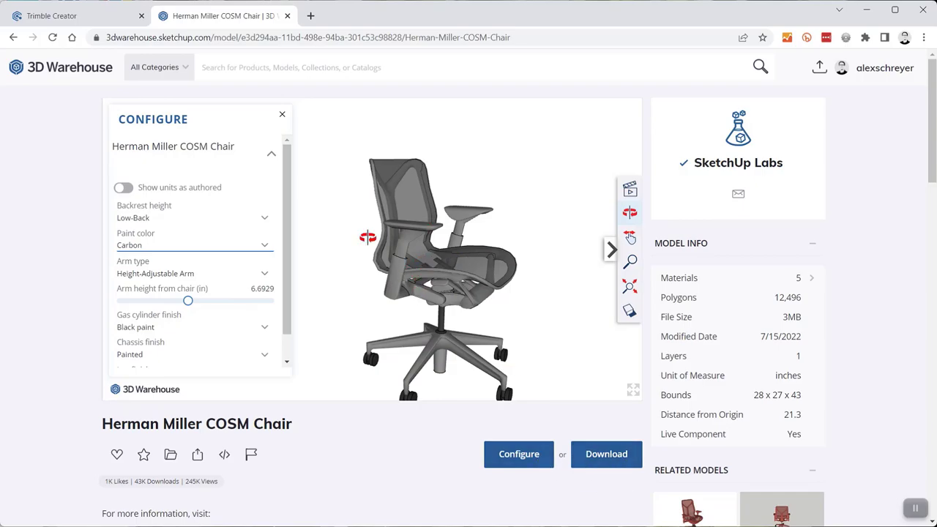
drag(519, 228, 359, 262)
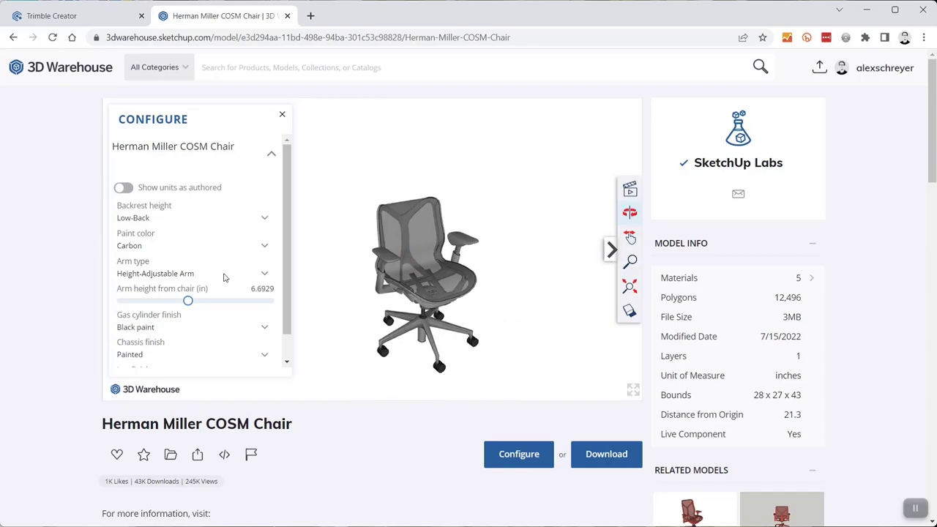
drag(421, 265, 481, 255)
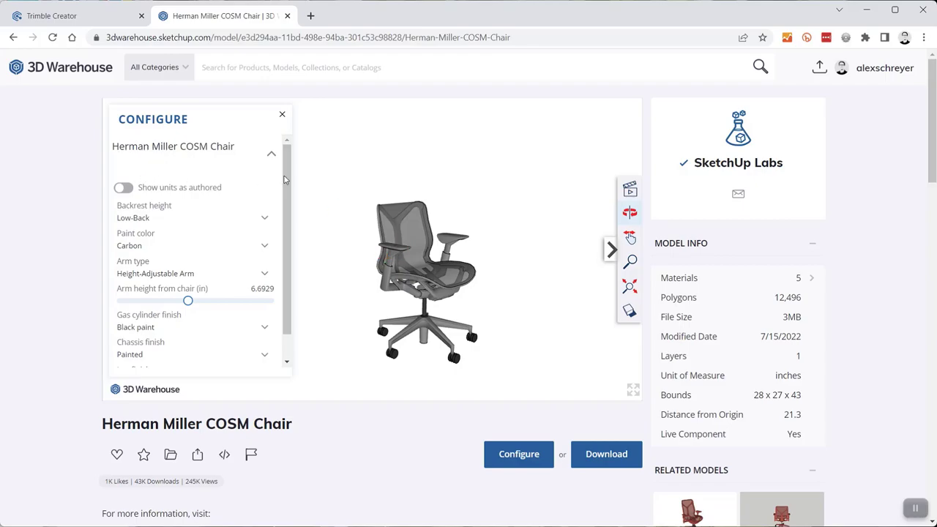
Return to the Products Live Components collection and look through its models
click(14, 37)
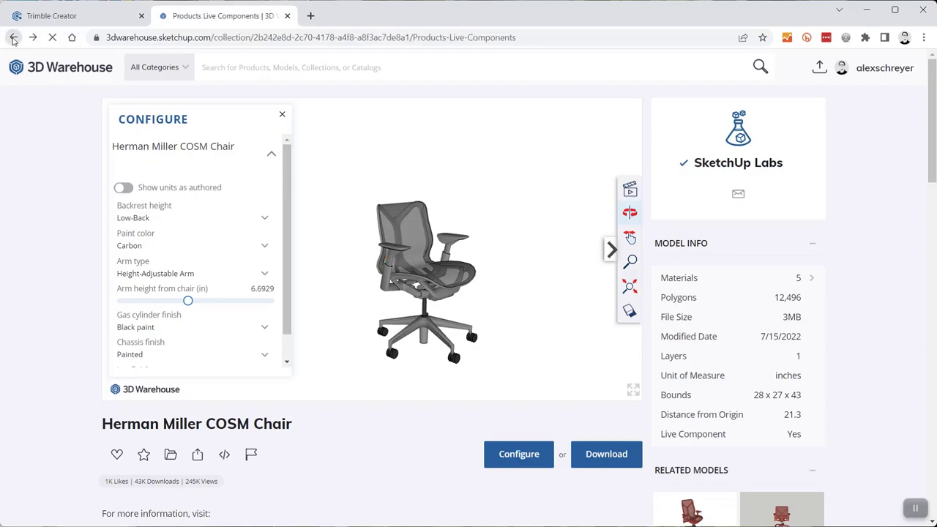
scroll(428, 234, down, 3)
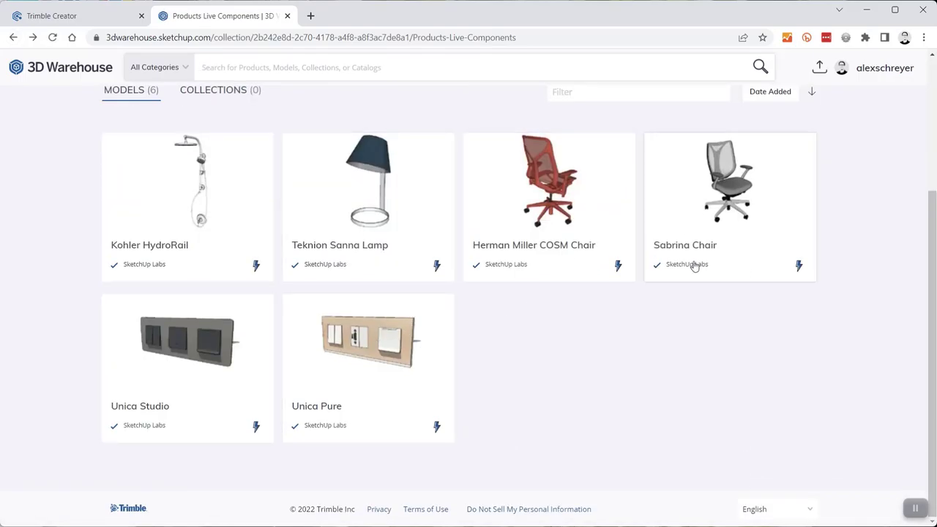
scroll(637, 235, up, 3)
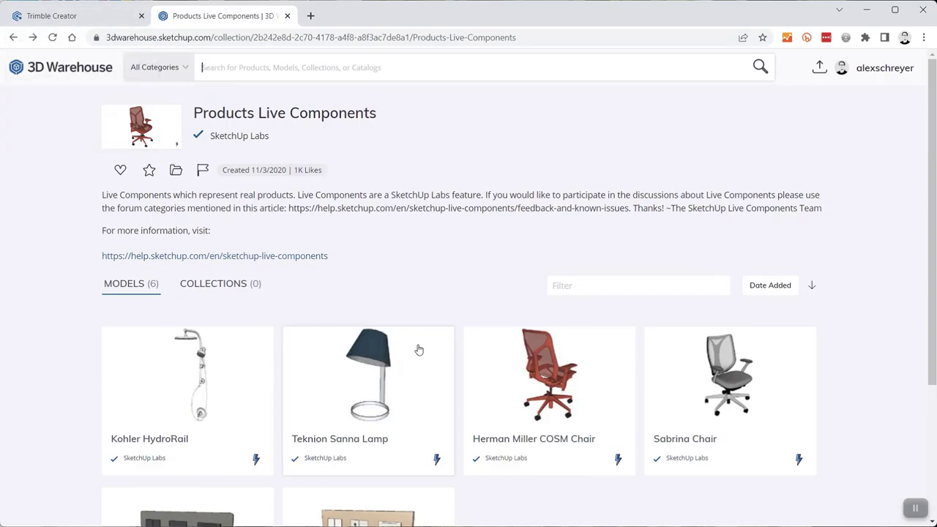
scroll(508, 391, down, 2)
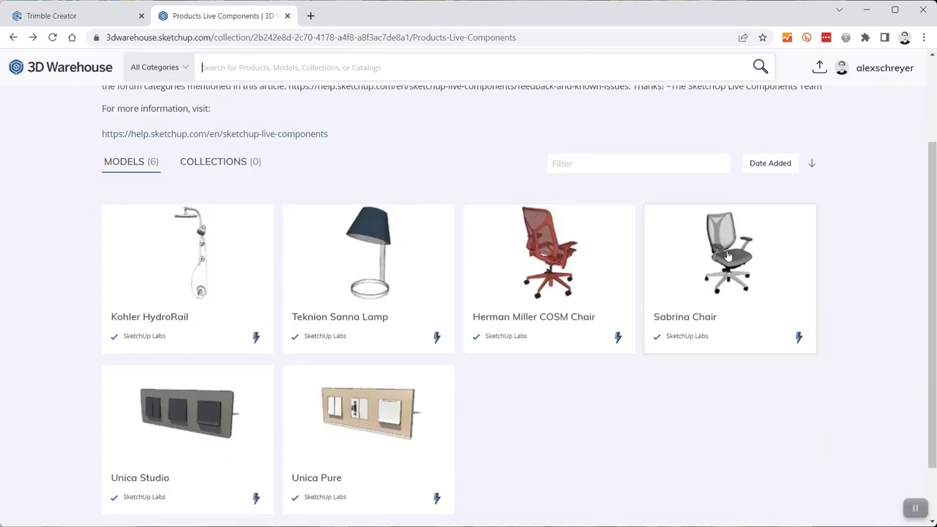
scroll(249, 146, up, 2)
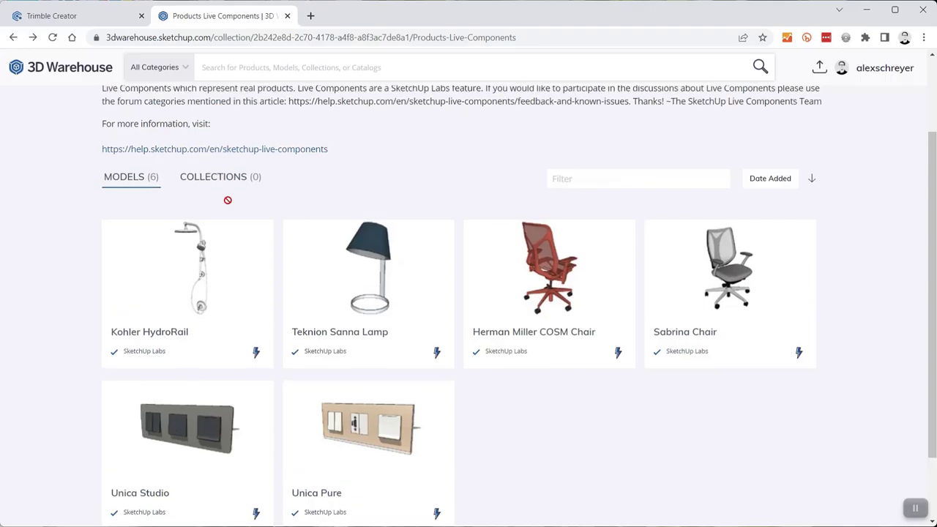
click(60, 18)
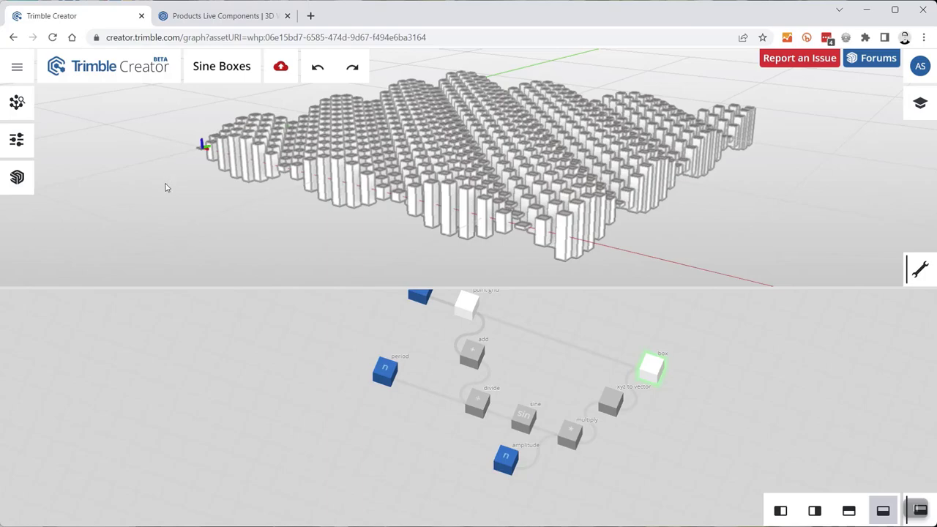
scroll(265, 302, down, 2)
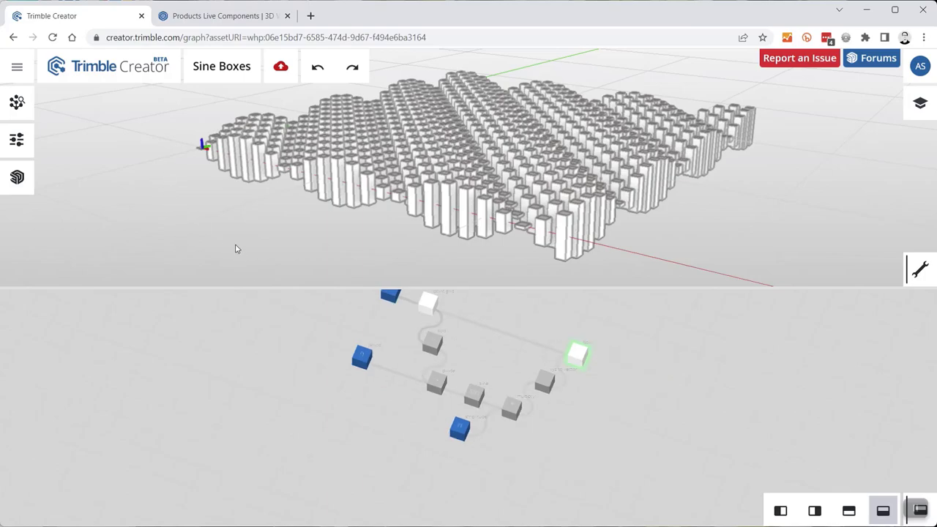
scroll(232, 214, up, 1)
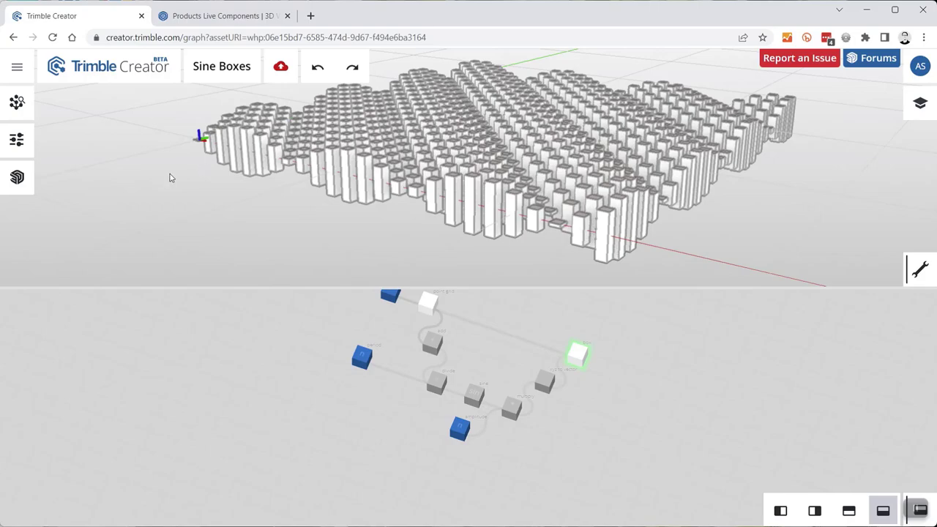
click(183, 35)
click(181, 38)
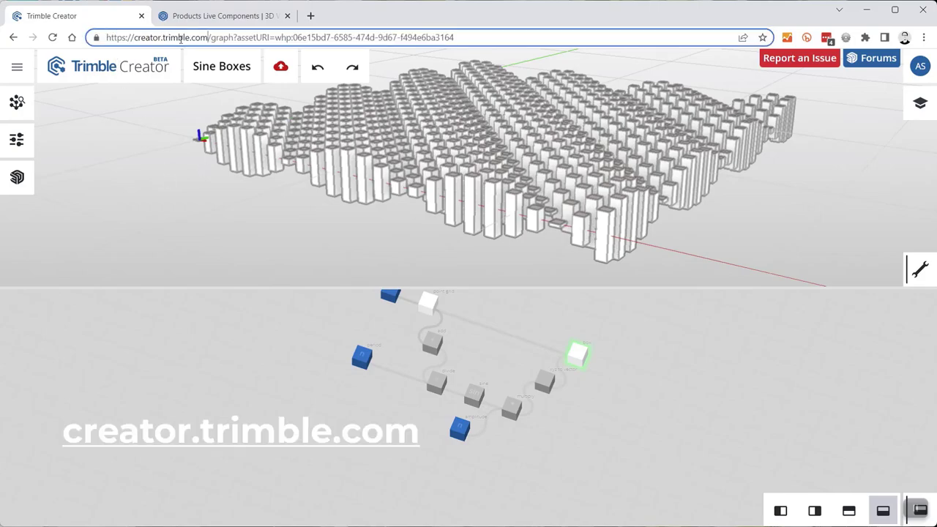
drag(208, 38, 106, 38)
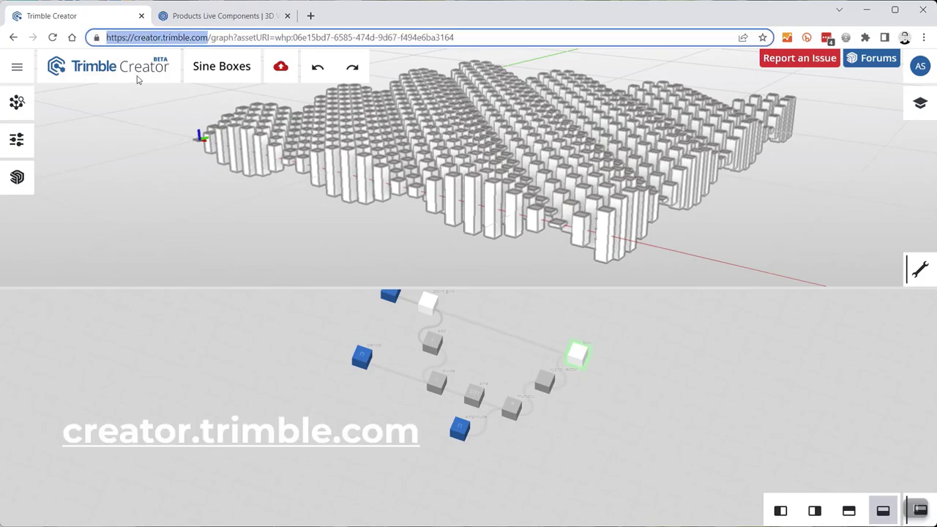
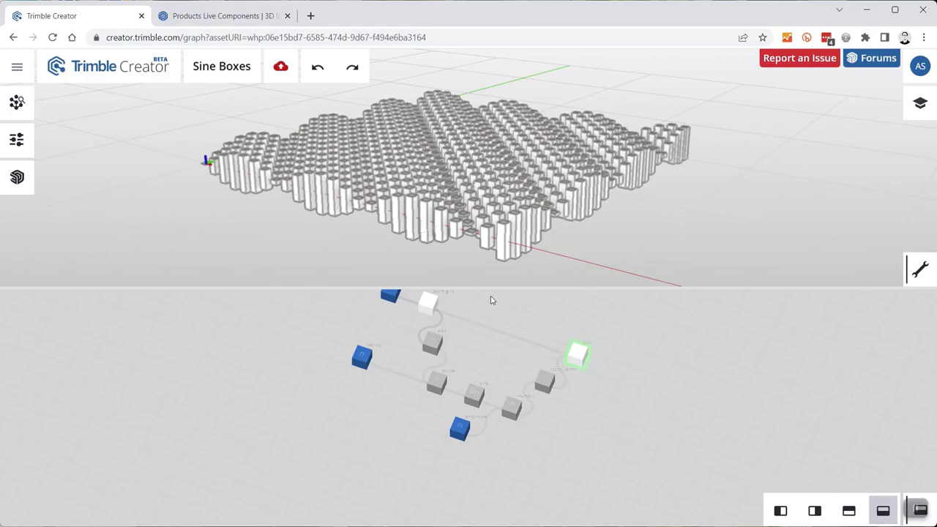
Examine the Sine Boxes node graph from the number of boxes and point grid nodes through to the sine, multiply and amplitude nodes
scroll(489, 356, up, 5)
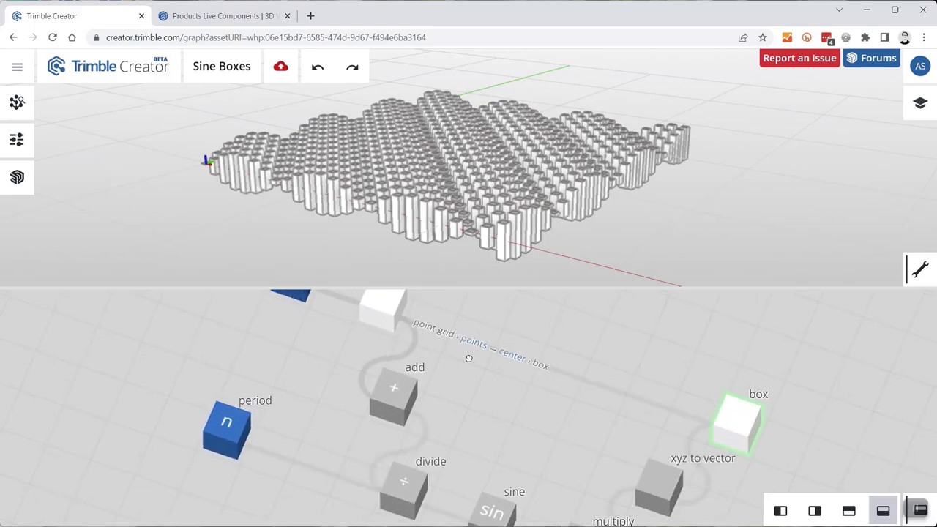
drag(469, 359, 526, 411)
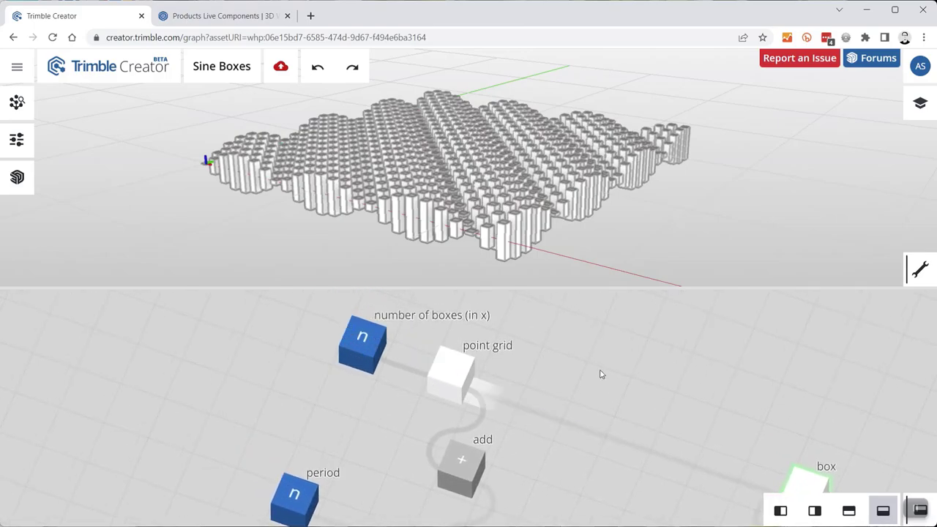
drag(627, 381, 565, 352)
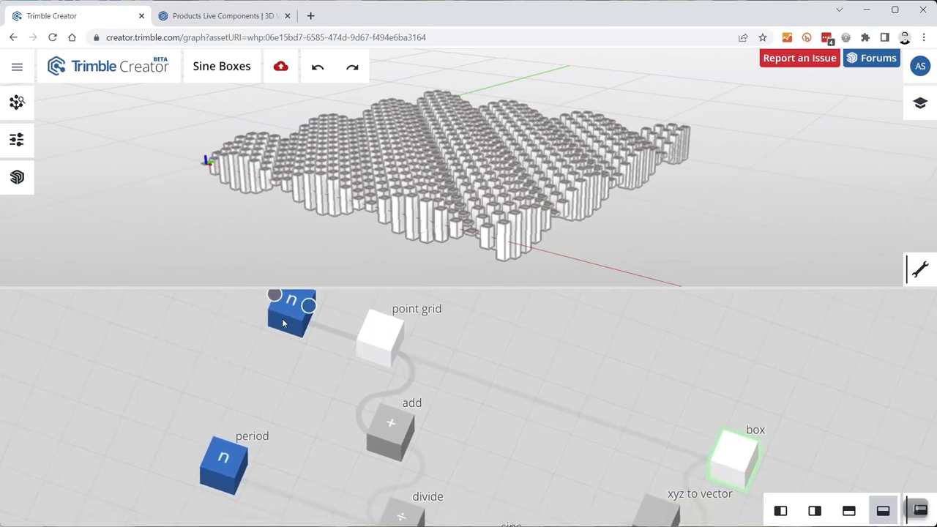
drag(284, 316, 287, 375)
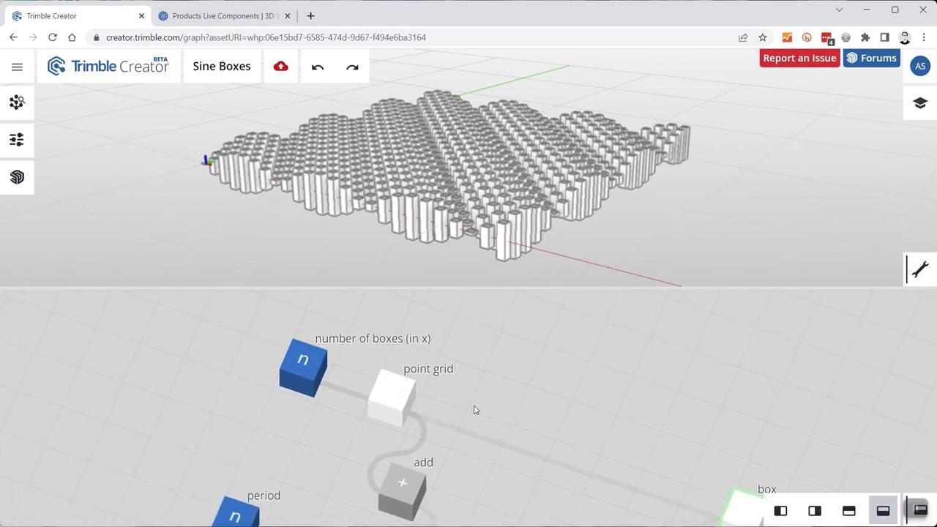
drag(473, 410, 439, 345)
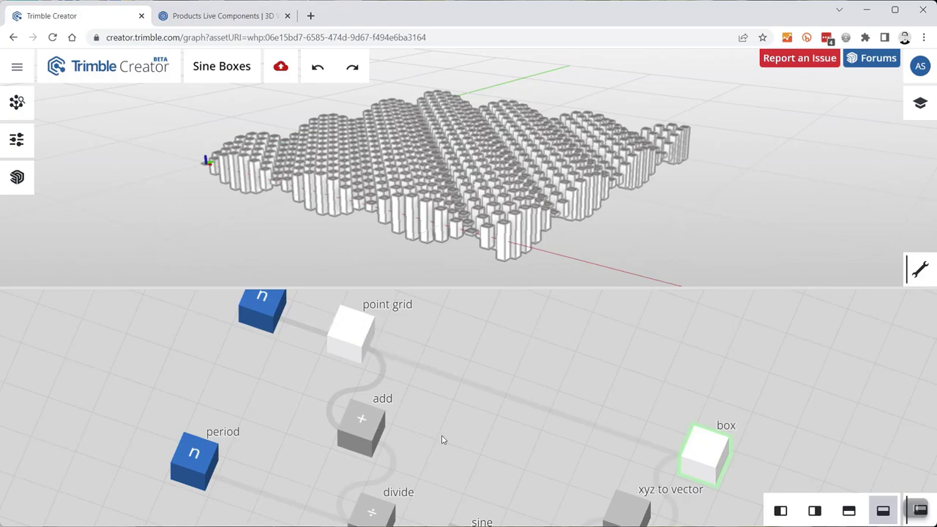
drag(623, 408, 494, 374)
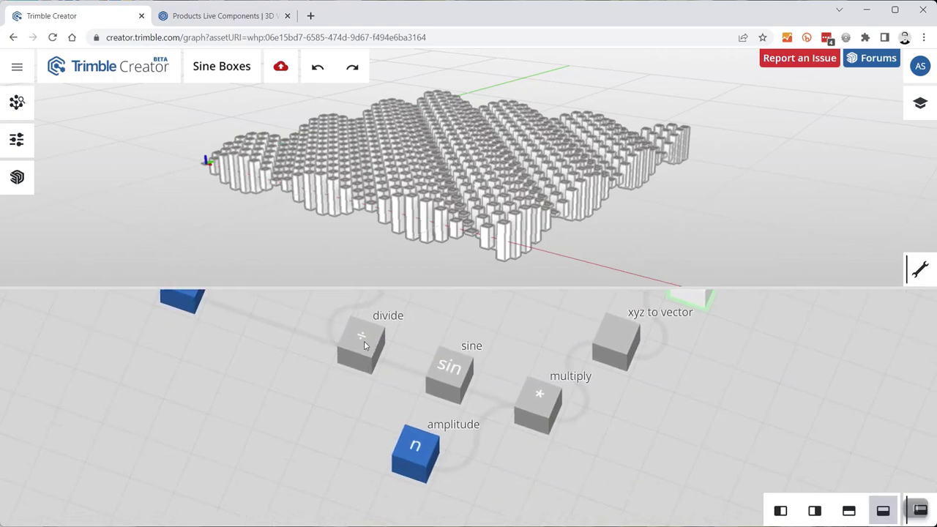
Preview the number of boxes node's output in the 3D view, and return the preview to the box node
drag(505, 337, 572, 407)
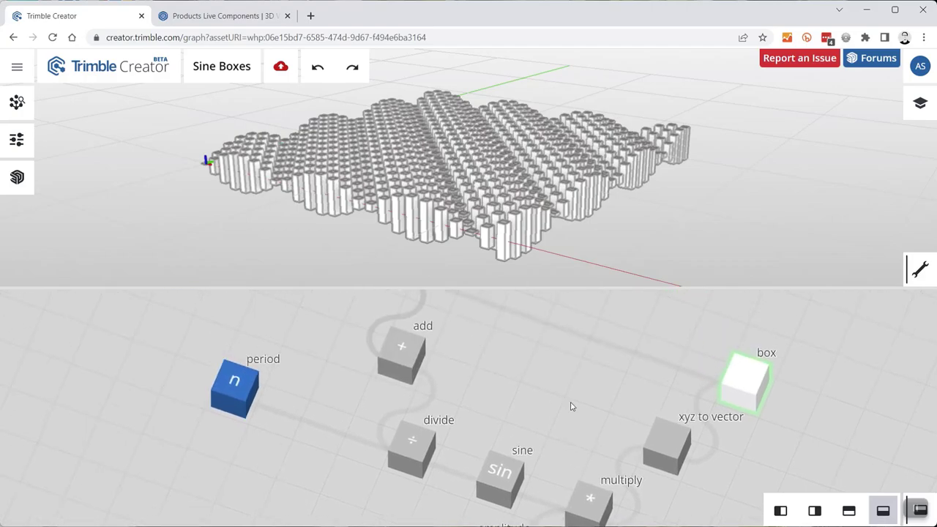
drag(498, 349, 517, 420)
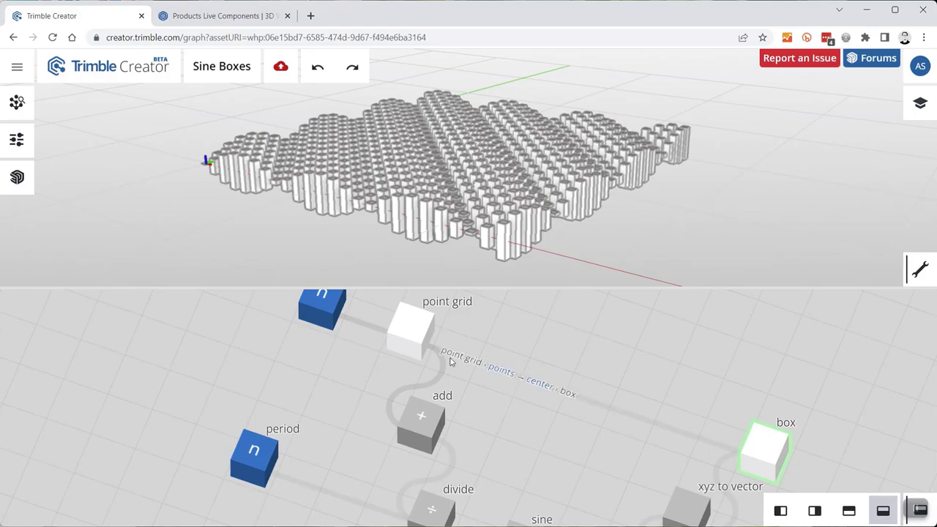
click(319, 311)
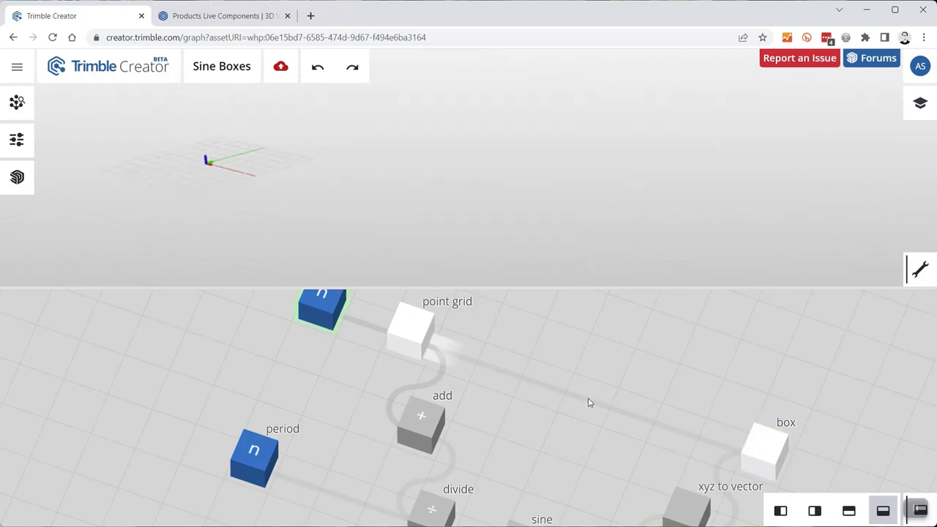
click(760, 462)
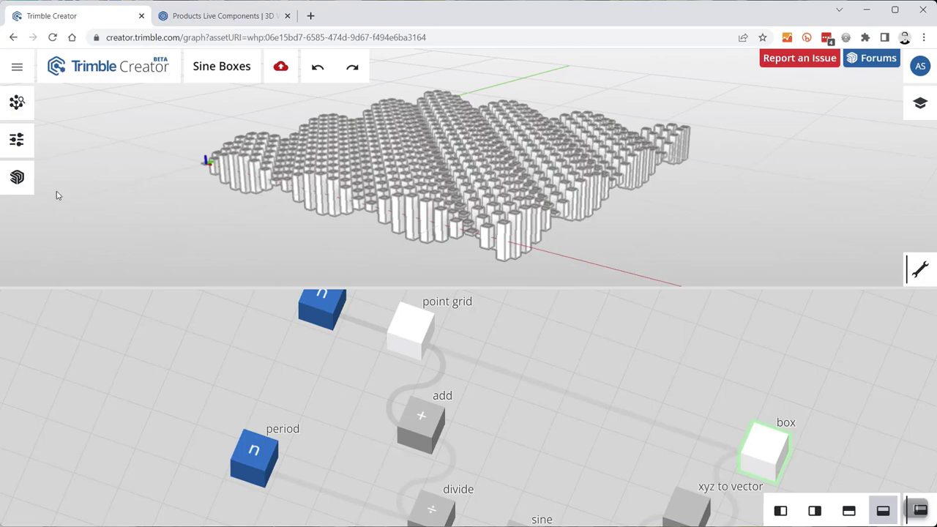
Review the Sine Boxes parameters for number of boxes, period and amplitude, and look over the whole node graph
click(17, 143)
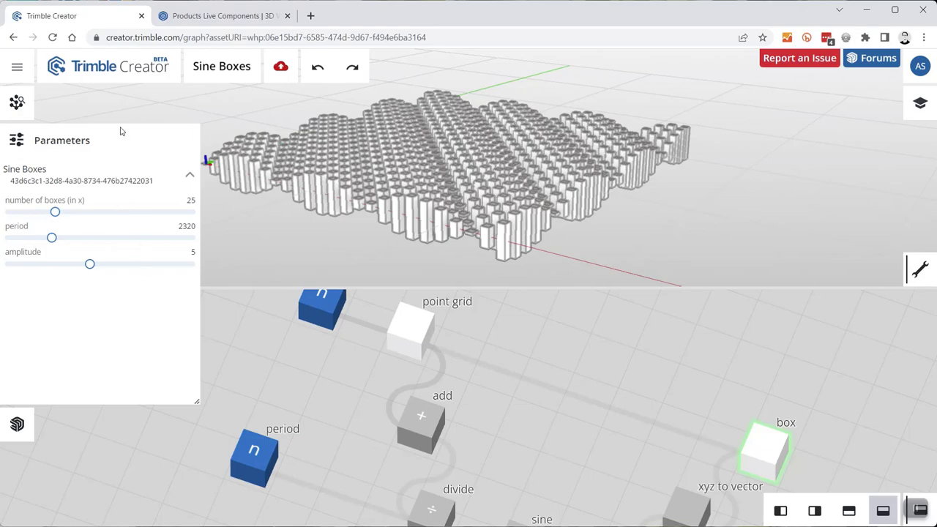
click(9, 142)
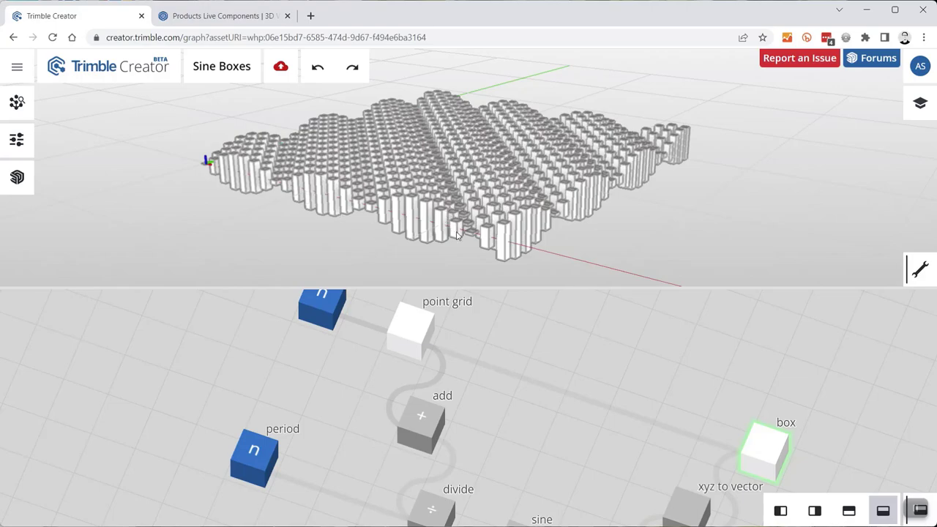
scroll(313, 238, down, 3)
scroll(569, 402, down, 5)
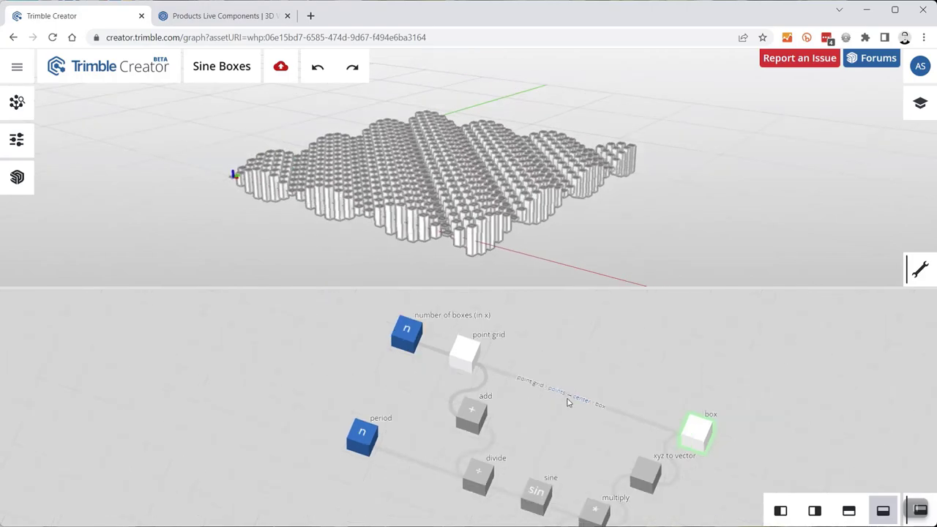
drag(546, 377, 523, 343)
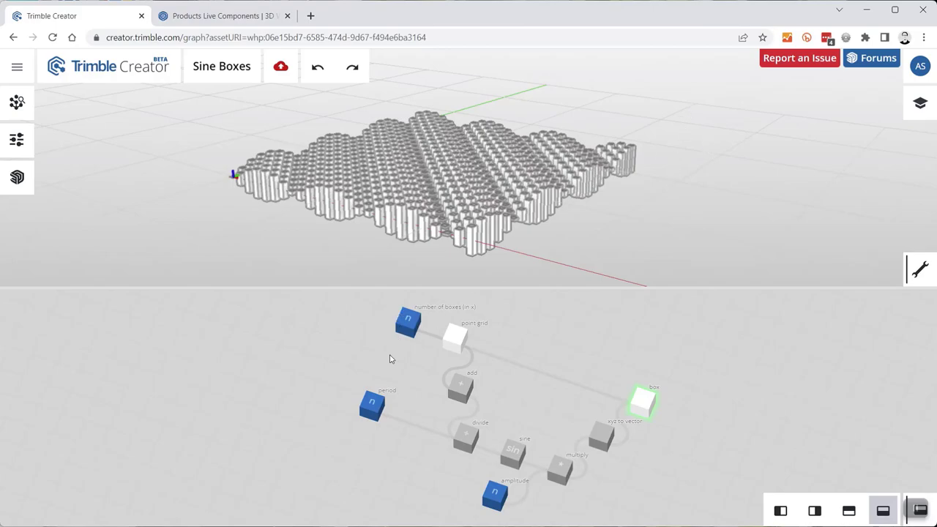
mouse_move(446, 349)
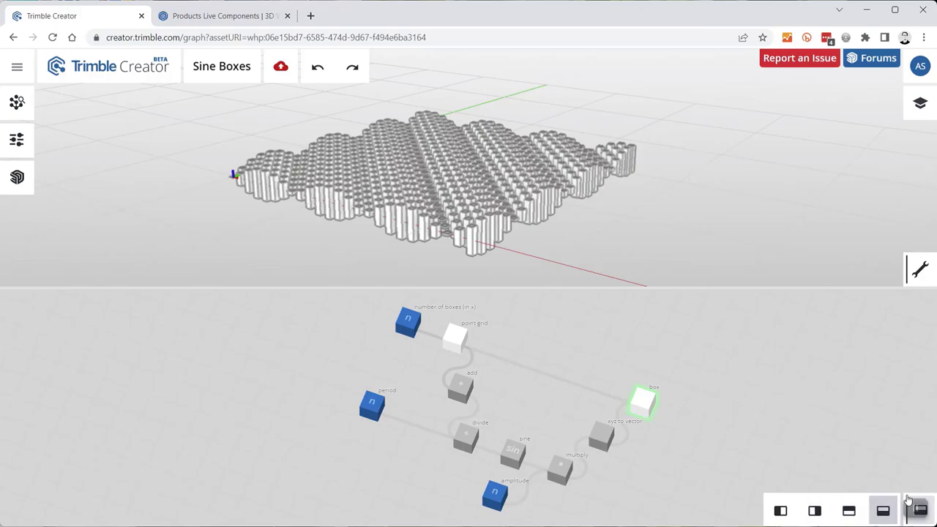
Change the workspace layout to a vertical split with the 3D model and the node graph side by side
click(907, 500)
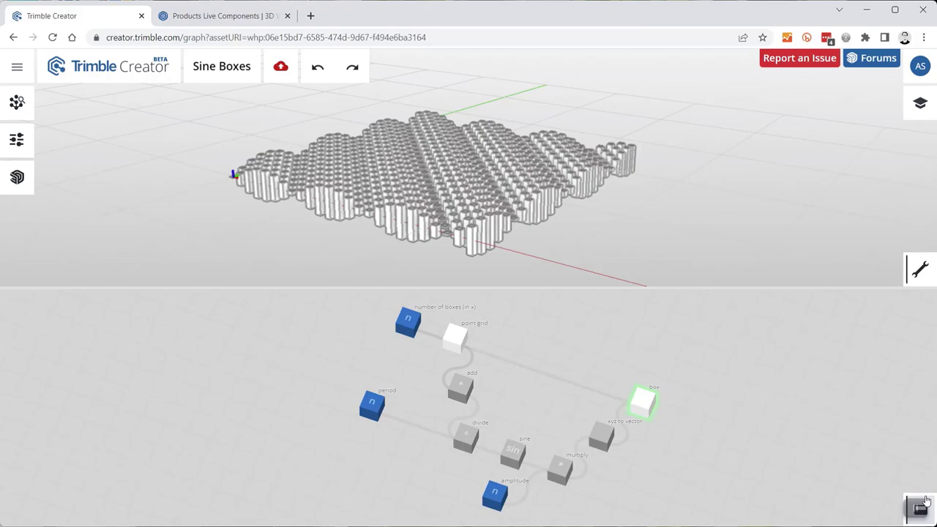
click(927, 502)
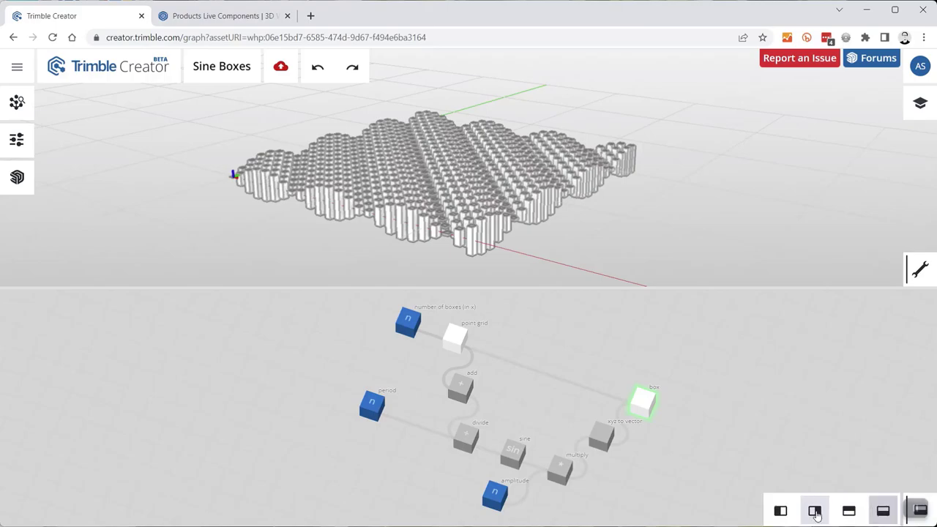
click(815, 513)
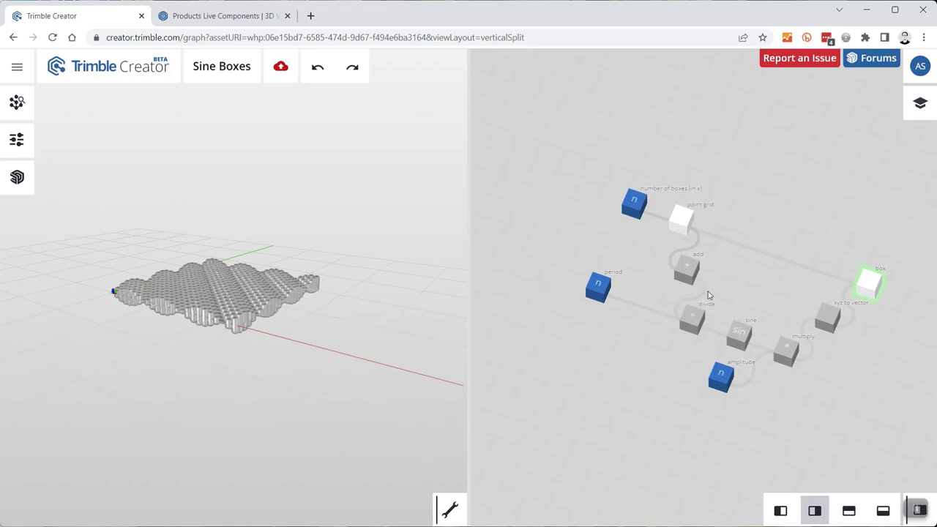
scroll(708, 295, up, 3)
scroll(165, 329, up, 3)
scroll(229, 258, up, 3)
scroll(67, 215, down, 2)
scroll(186, 223, down, 1)
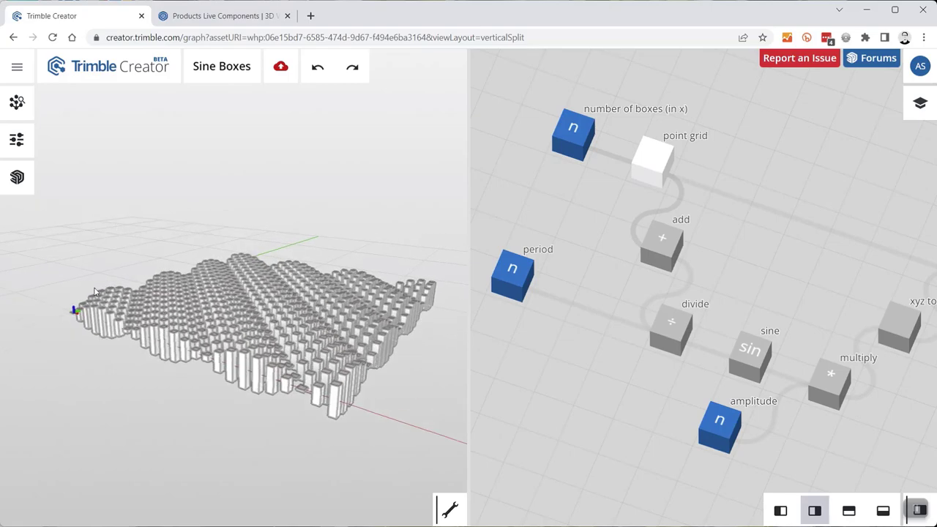
Inspect the sine box model up close near the origin, and examine the node graph at different magnifications
mouse_move(111, 273)
mouse_down()
mouse_move(153, 172)
mouse_move(81, 276)
mouse_move(139, 264)
mouse_move(176, 203)
mouse_move(92, 242)
mouse_move(80, 288)
mouse_move(293, 286)
mouse_move(130, 270)
mouse_up()
scroll(62, 317, up, 3)
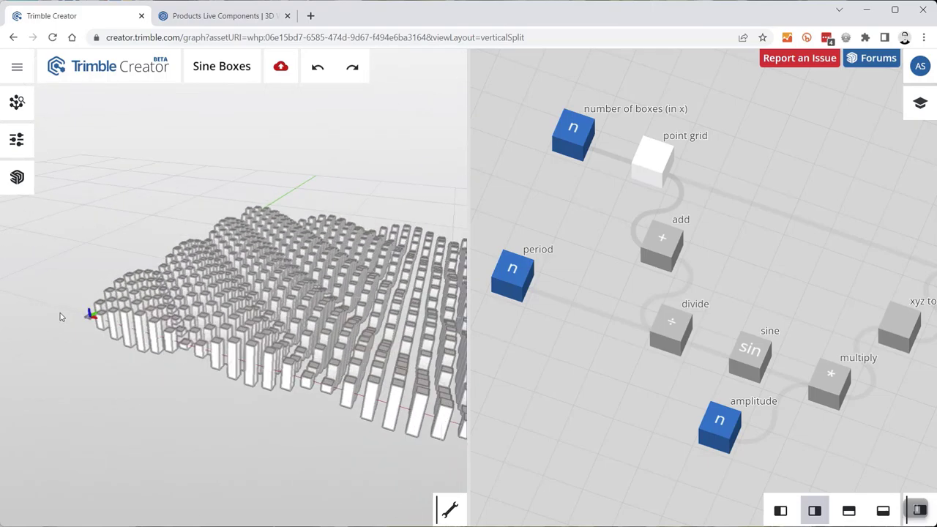
scroll(88, 311, up, 2)
scroll(118, 322, up, 2)
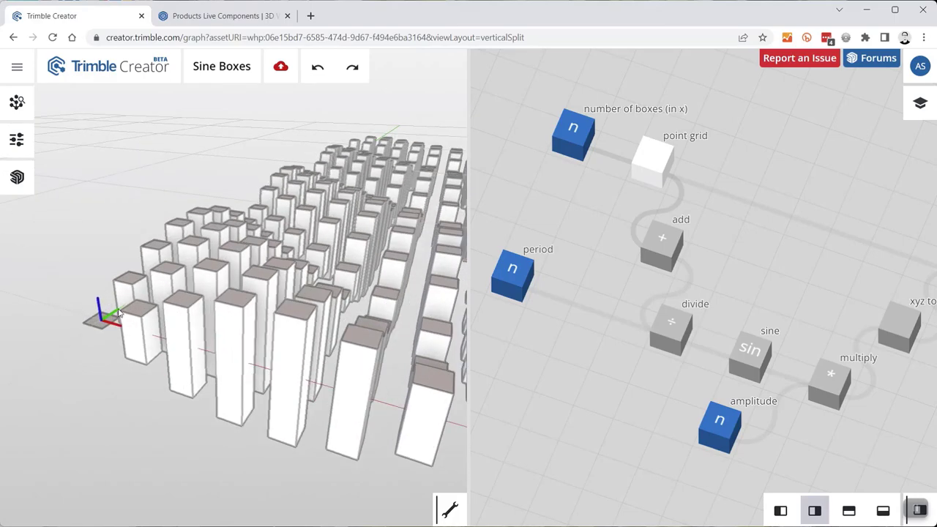
scroll(67, 309, down, 6)
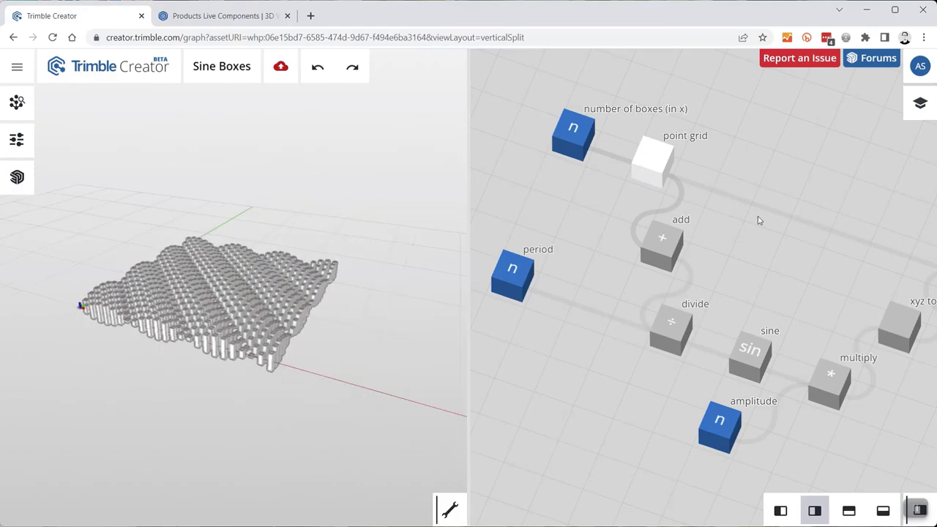
scroll(711, 159, down, 5)
scroll(767, 218, up, 6)
scroll(757, 249, down, 3)
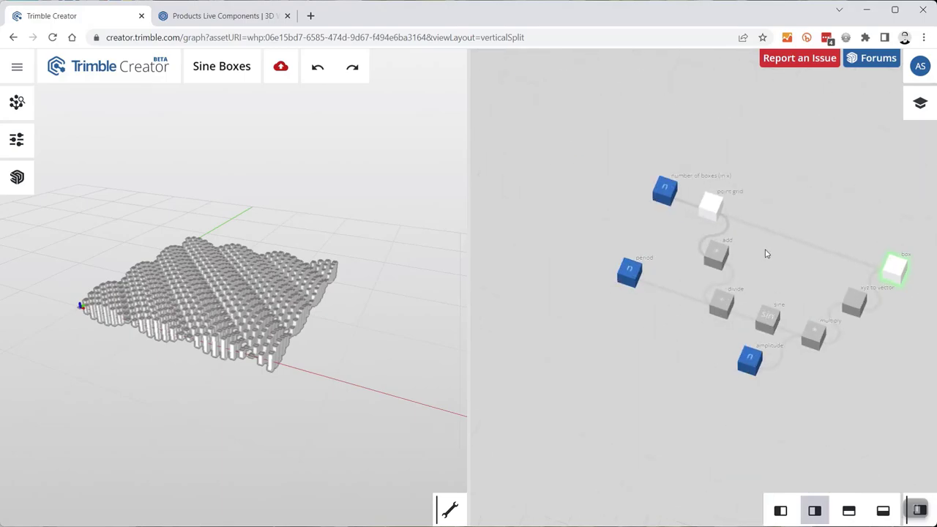
scroll(765, 251, up, 3)
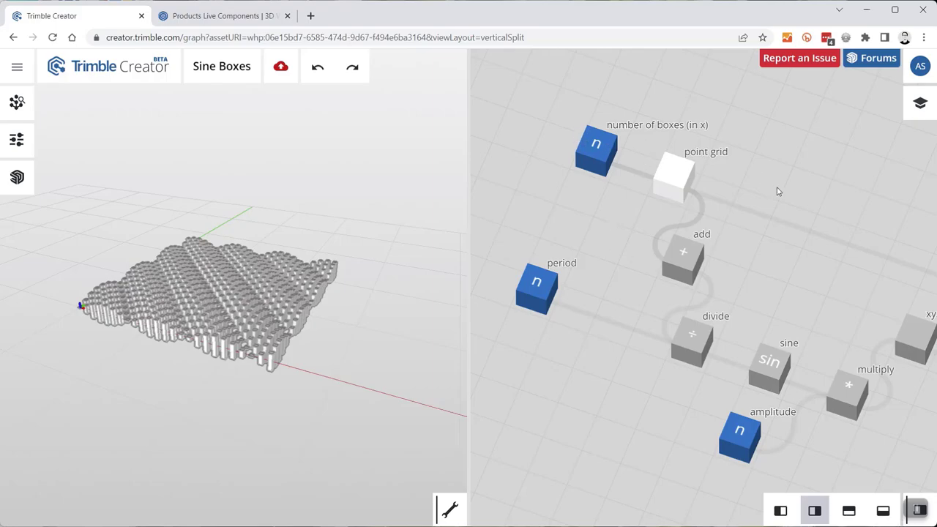
scroll(777, 194, down, 5)
scroll(766, 184, up, 4)
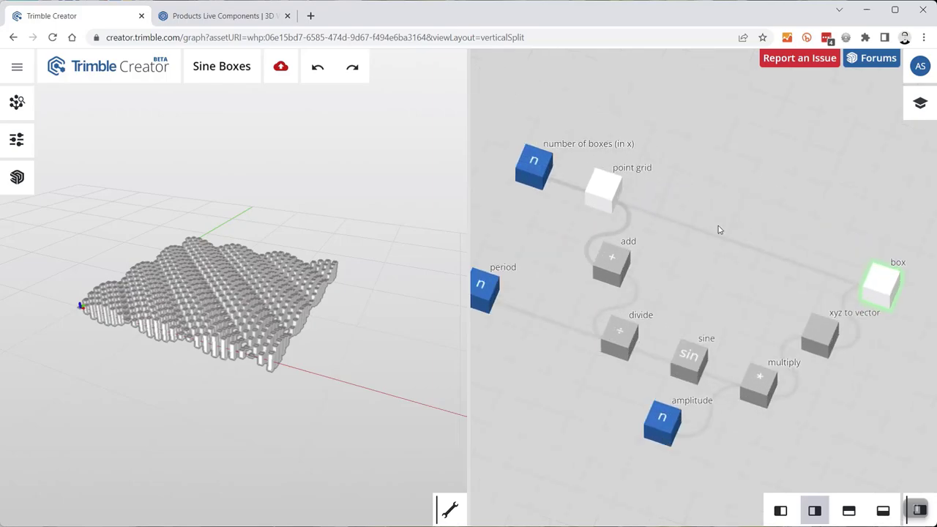
scroll(697, 222, down, 1)
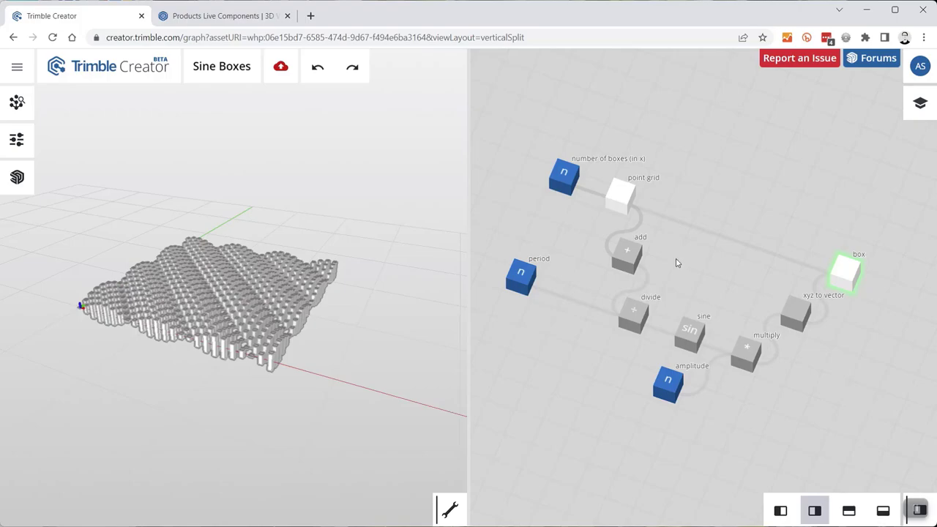
Switch the node graph to a flat, straight-on view and frame all nodes from number of boxes to box
key(2)
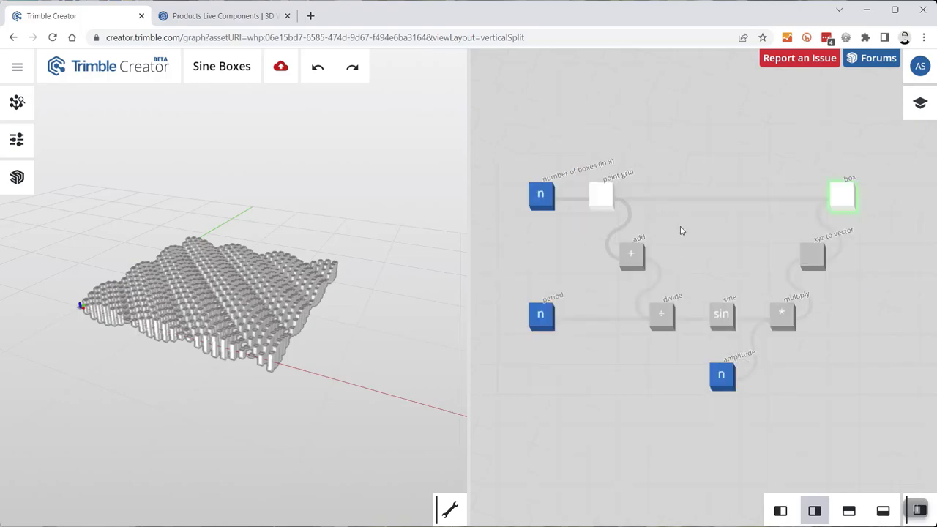
key(3)
key(2)
scroll(575, 248, up, 5)
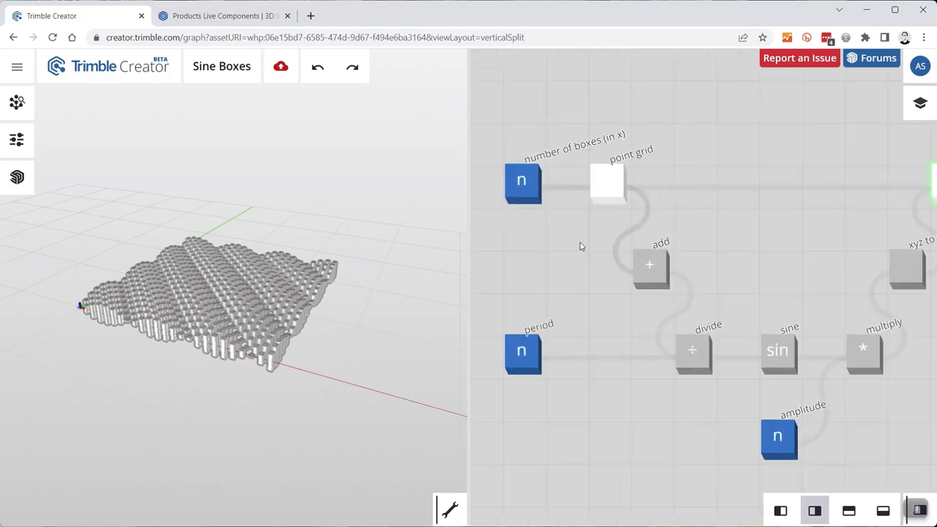
drag(586, 287, 601, 295)
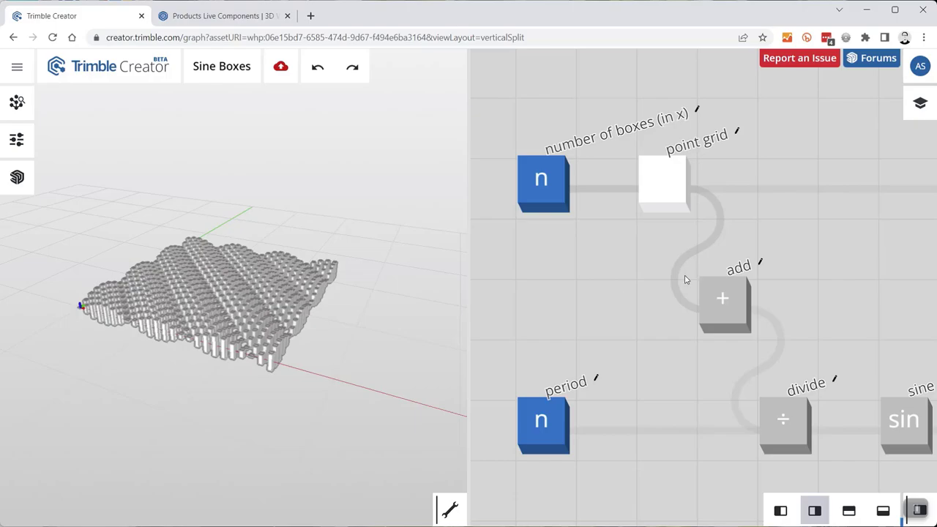
scroll(750, 240, down, 5)
drag(781, 237, 737, 250)
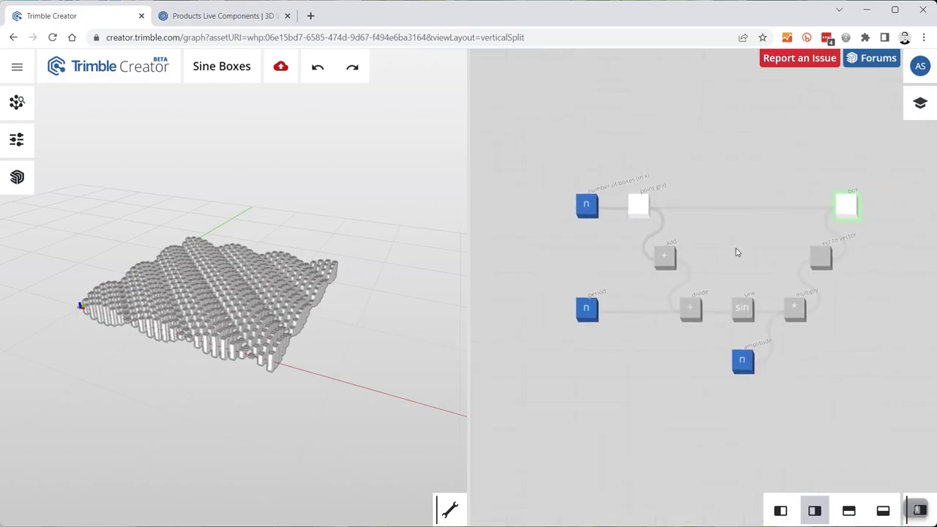
scroll(736, 248, up, 2)
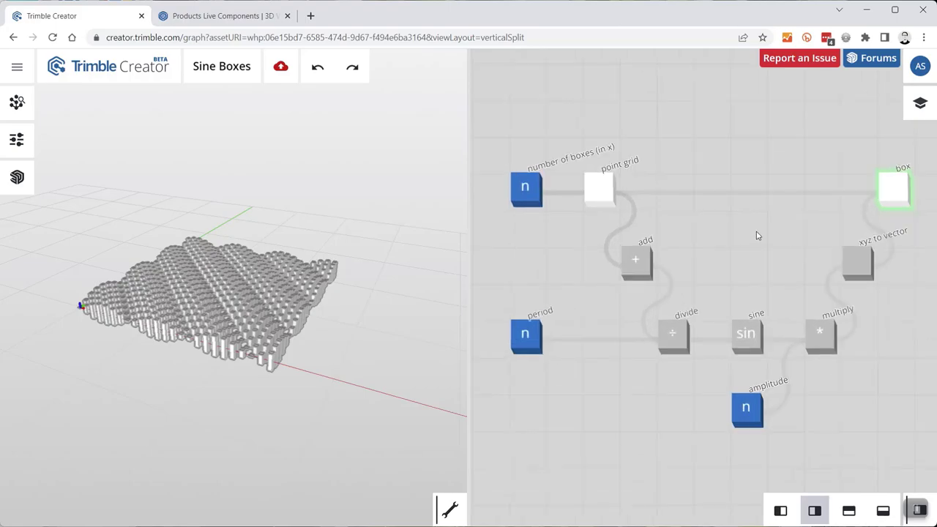
drag(758, 235, 773, 241)
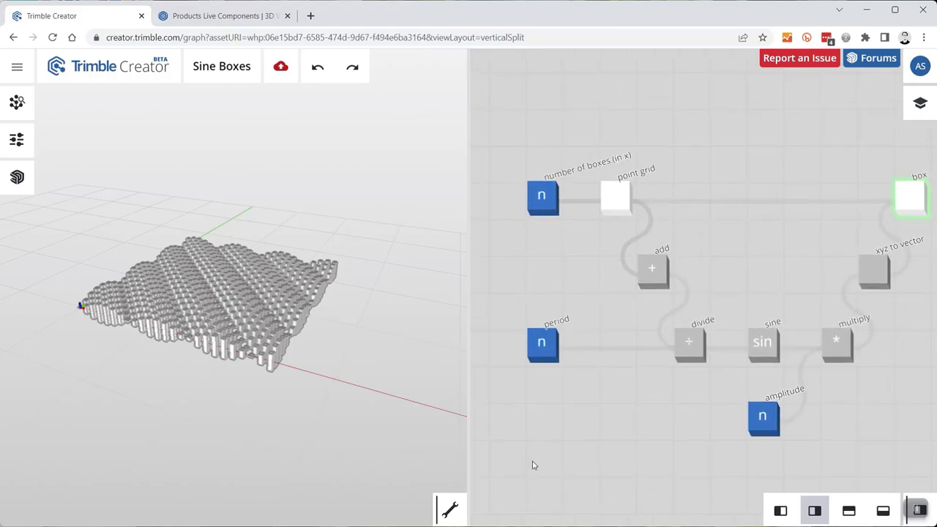
Show the 3D view's display tools and fit the whole sine box model in the view
click(449, 510)
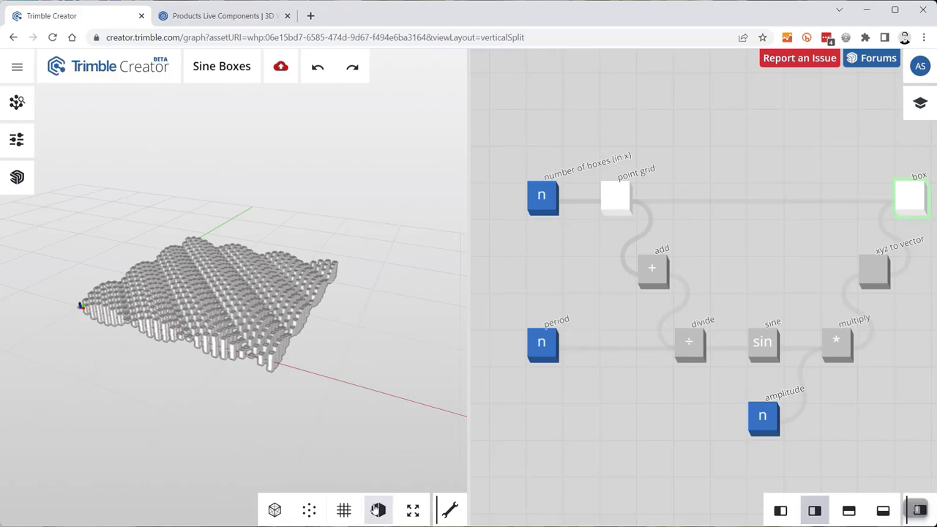
click(413, 511)
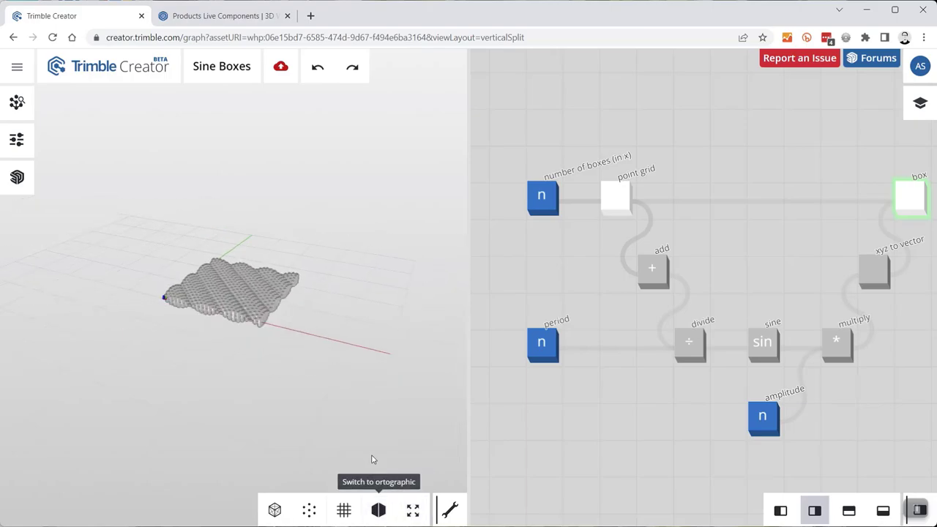
scroll(239, 353, up, 2)
scroll(240, 353, up, 2)
key(space)
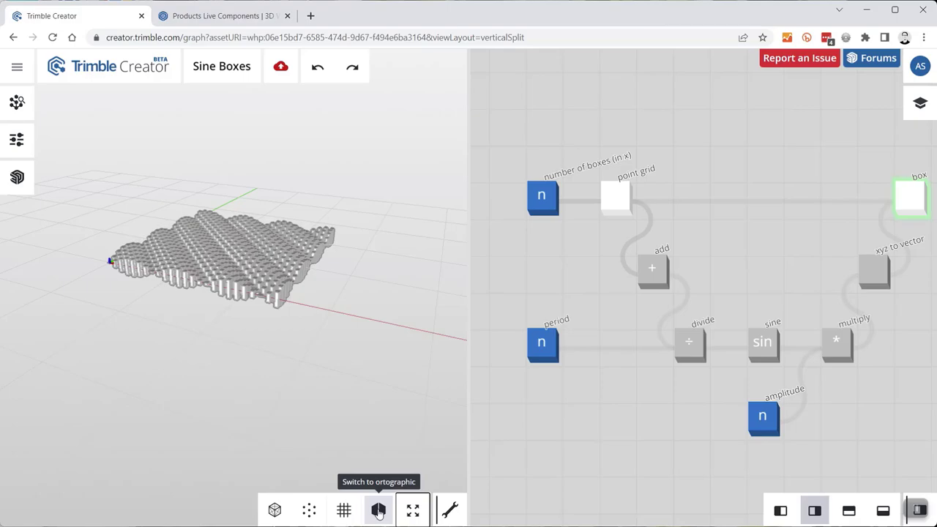
click(413, 511)
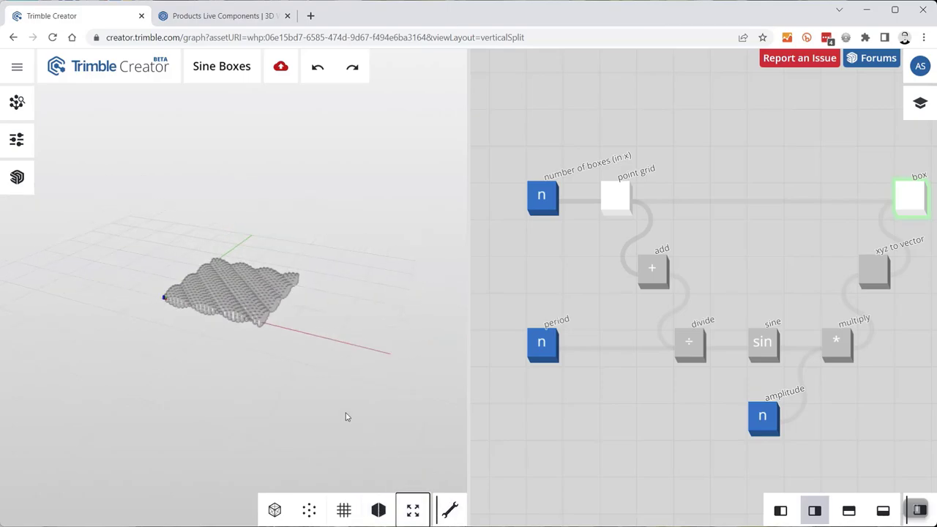
Look closely among the individual boxes, refit the whole model in the 3D view and hide the display tools
scroll(237, 293, up, 10)
scroll(183, 299, up, 3)
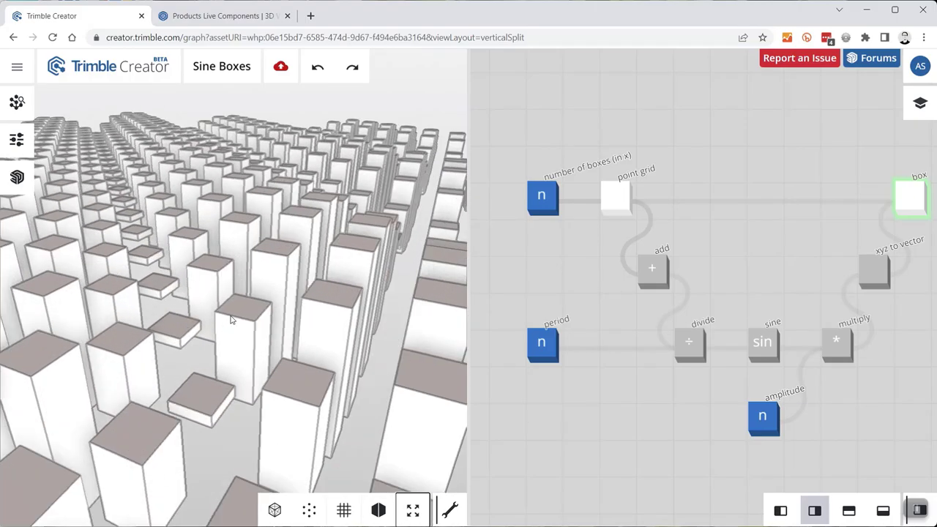
scroll(280, 327, down, 10)
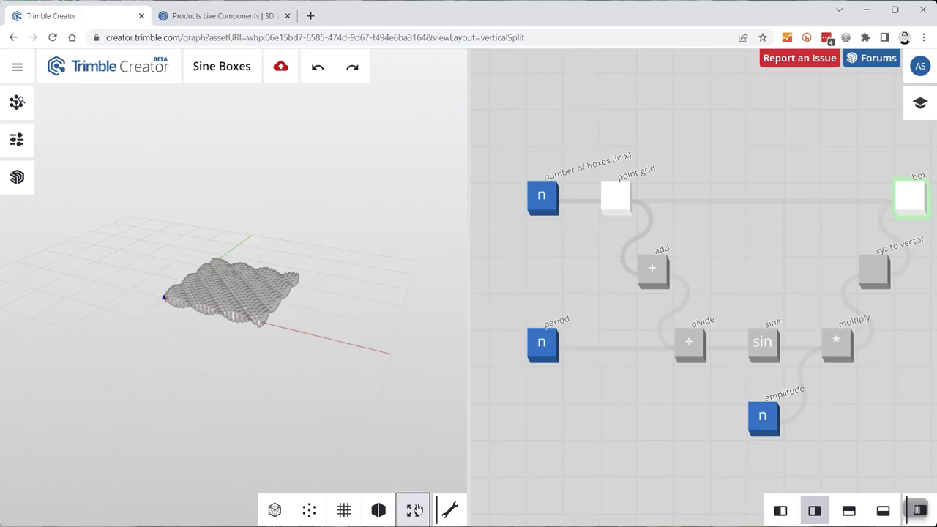
click(450, 510)
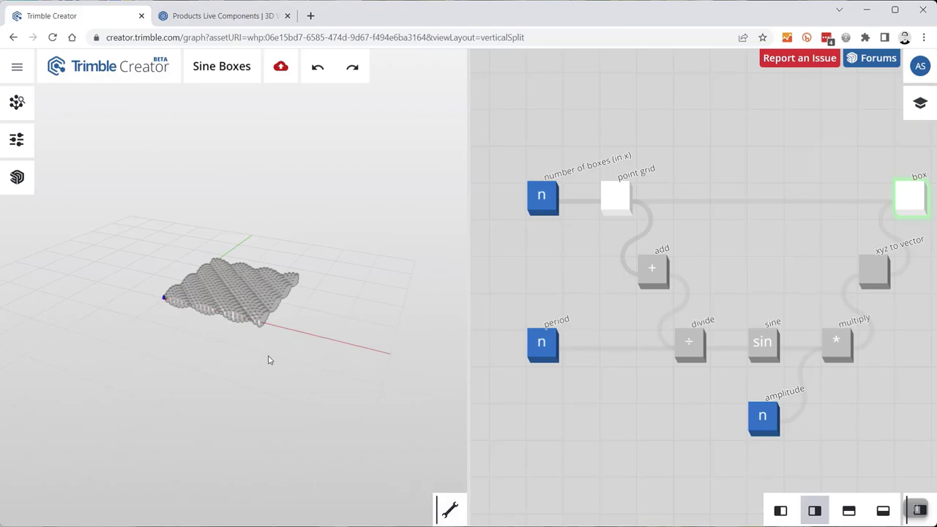
scroll(211, 305, up, 5)
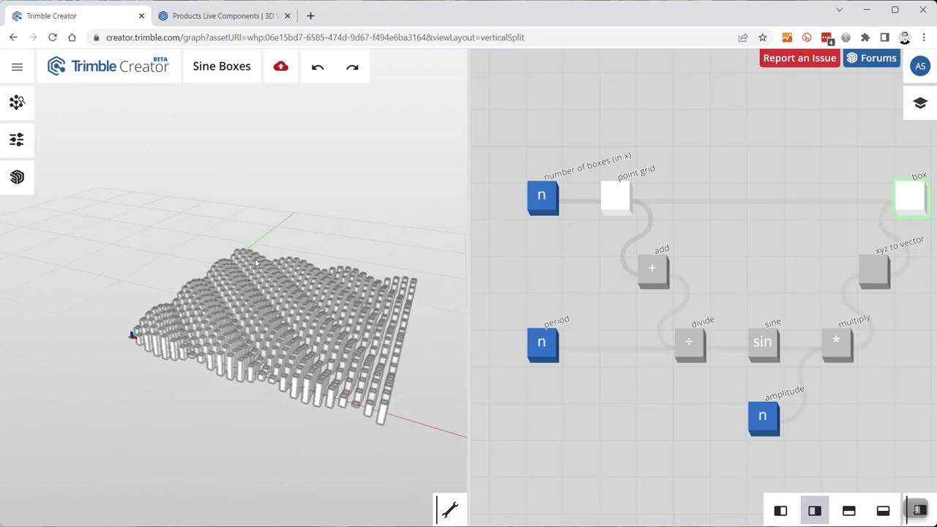
Look through the graph browser's own and all graphs using the existing author filter, then close it
click(19, 72)
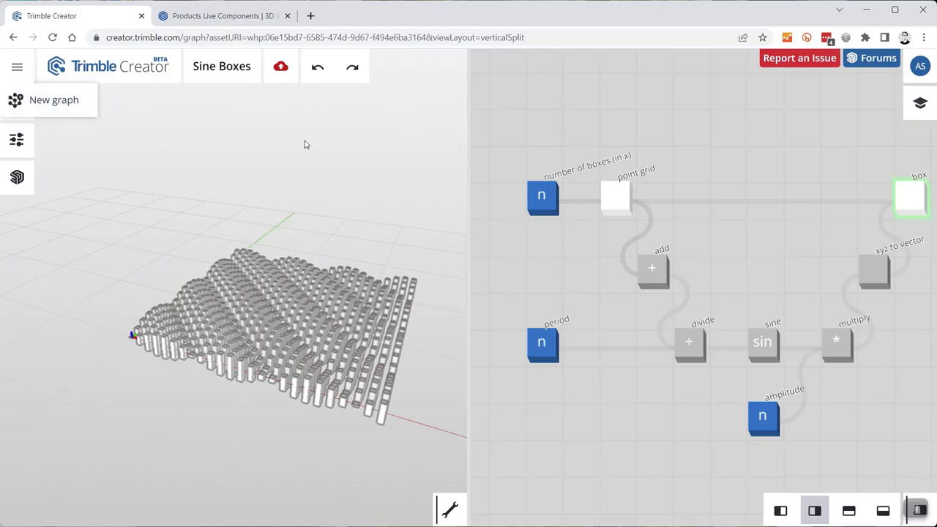
click(17, 104)
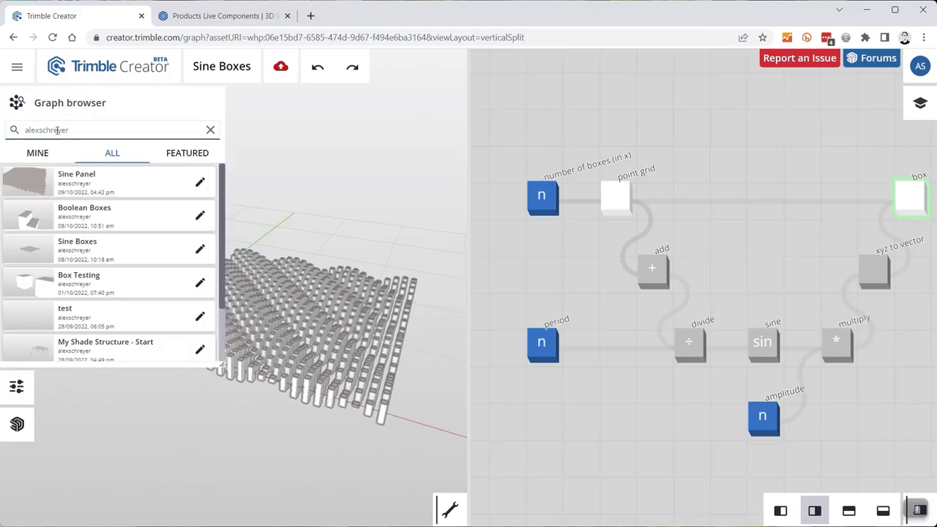
click(38, 154)
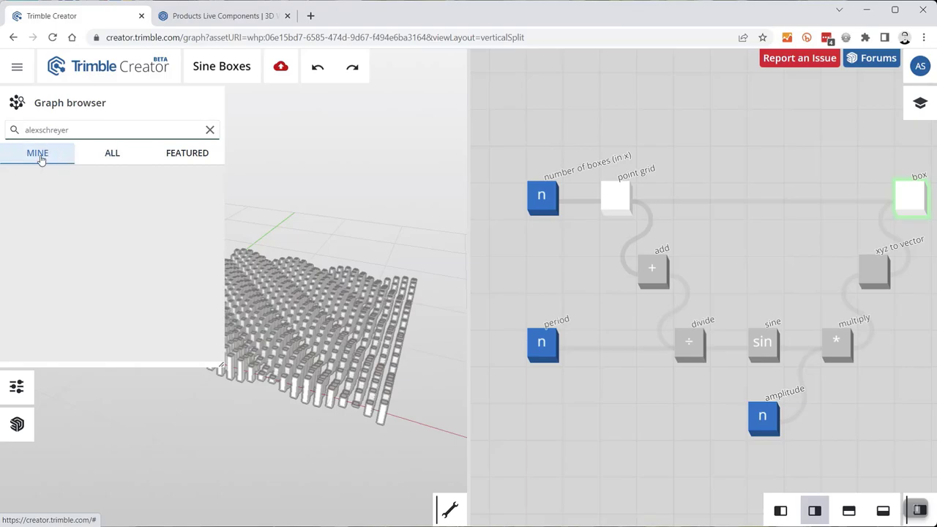
click(109, 155)
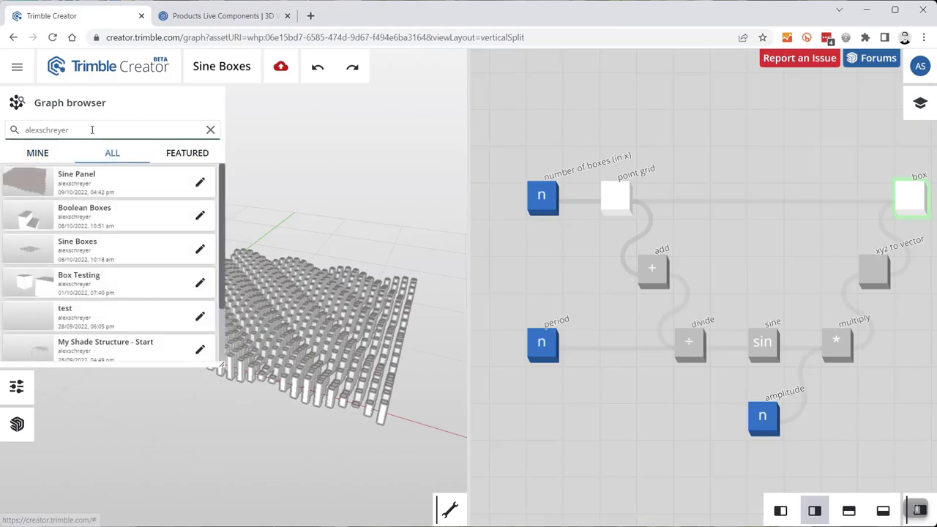
double_click(92, 130)
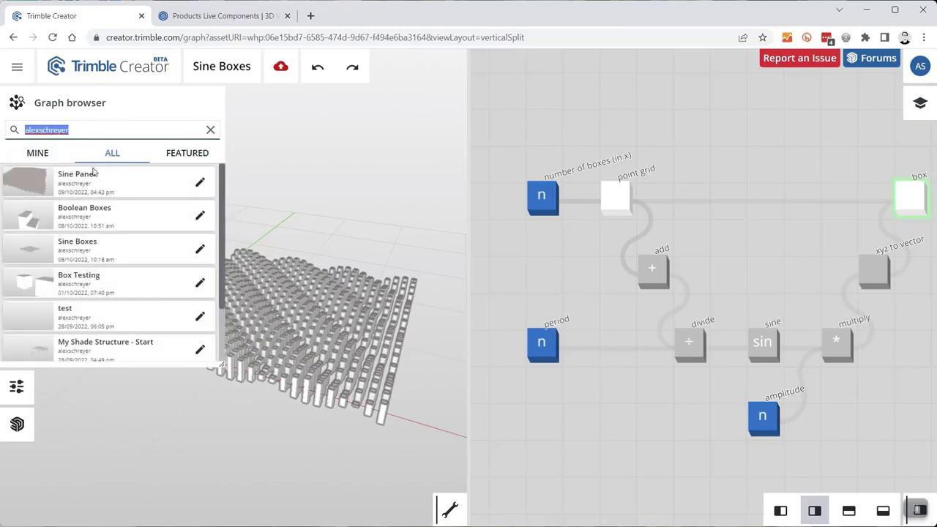
click(80, 130)
double_click(84, 130)
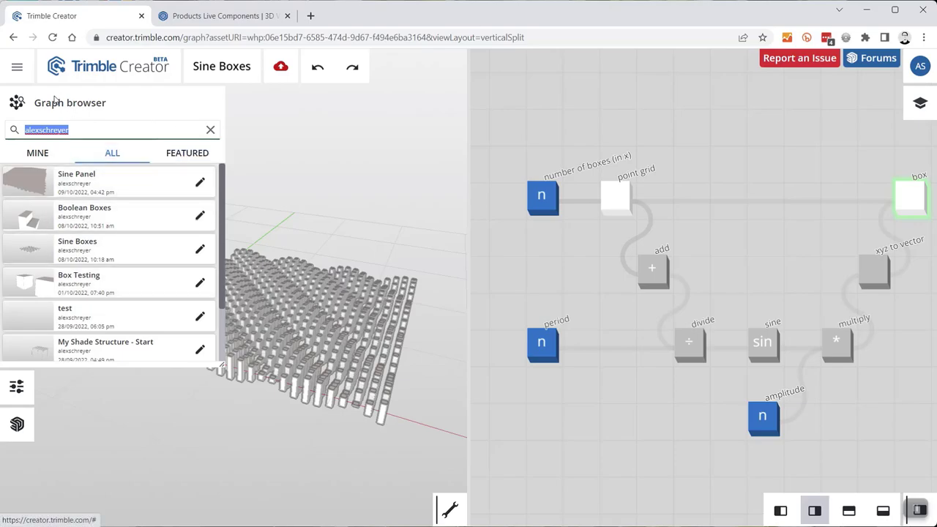
click(15, 102)
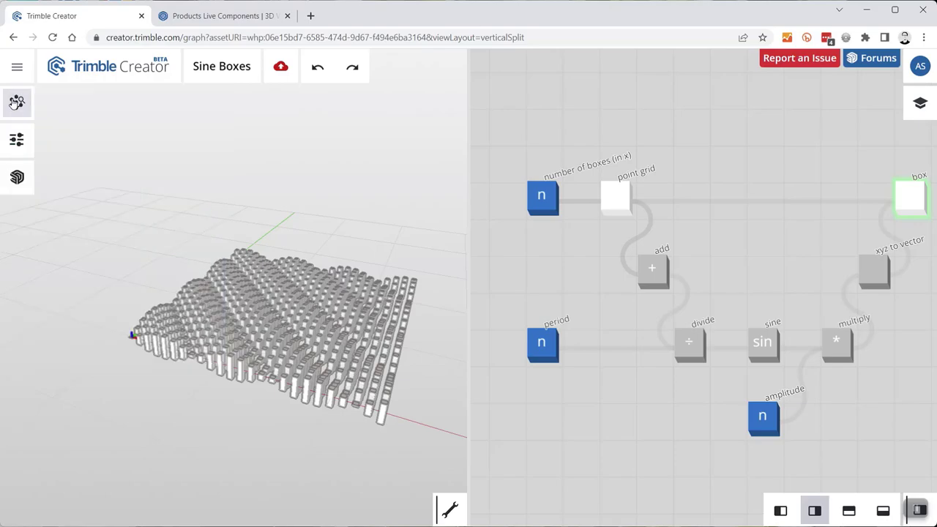
Set the Sine Boxes parameters to 23 boxes in x and an amplitude of 6
click(16, 142)
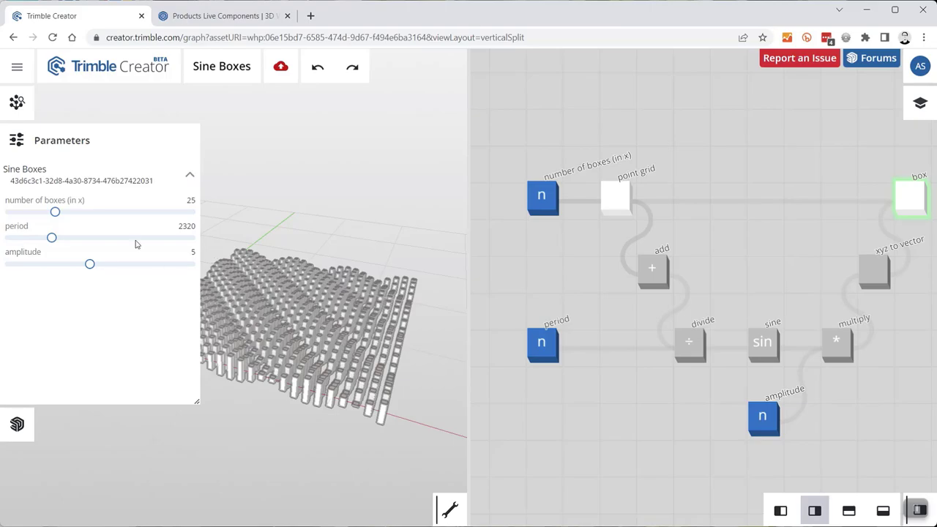
mouse_move(56, 216)
mouse_down()
mouse_move(38, 215)
mouse_move(50, 214)
mouse_up()
mouse_move(88, 266)
mouse_down()
mouse_move(135, 271)
mouse_move(48, 267)
mouse_move(107, 269)
mouse_up()
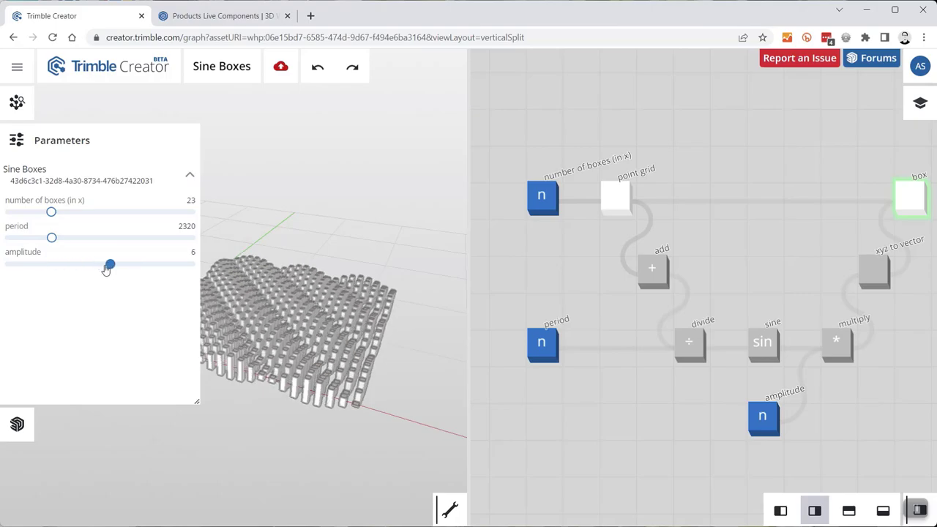
Vary the period of the sine boxes, trying 7545, settle on 6000 and hide the parameters
drag(52, 237, 145, 243)
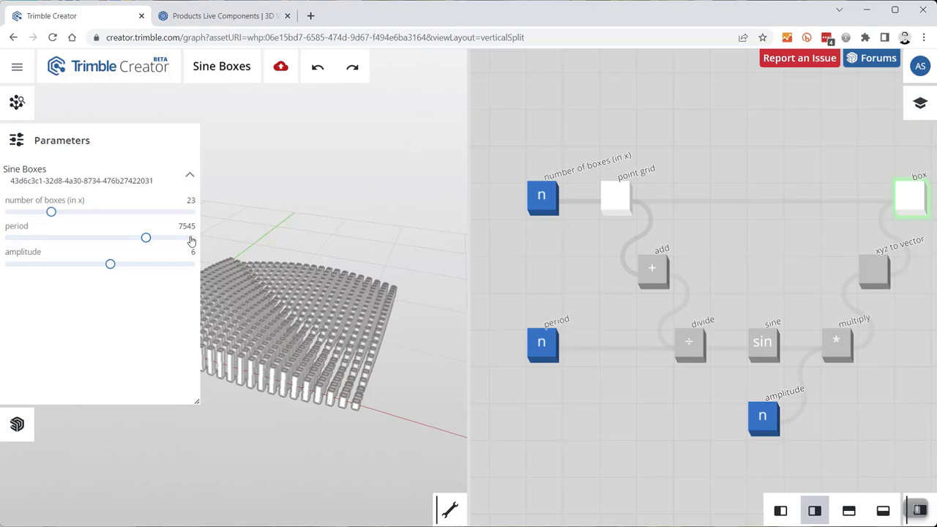
drag(147, 239, 48, 246)
click(119, 242)
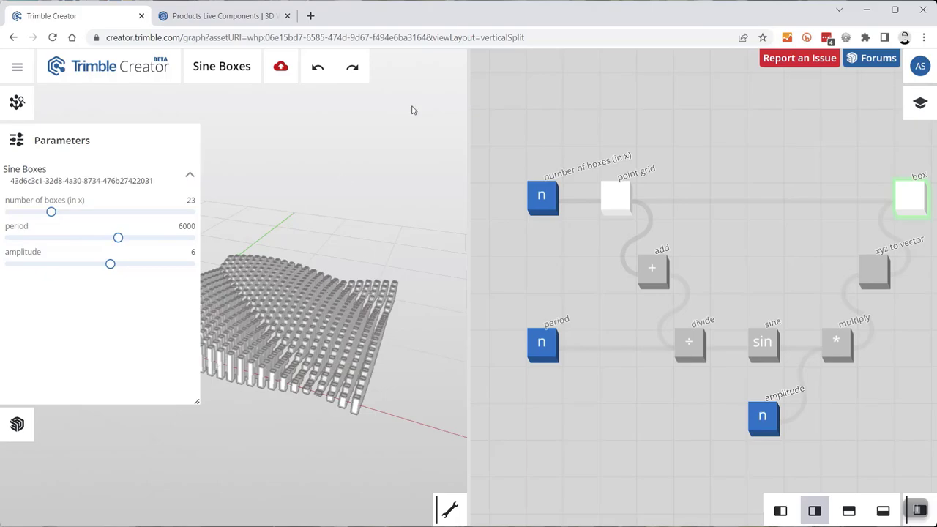
click(16, 141)
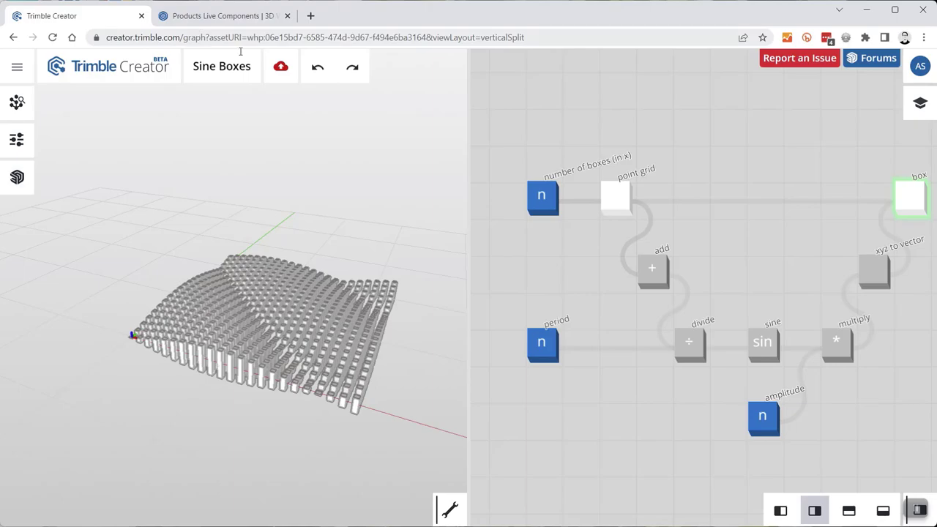
click(217, 69)
triple_click(229, 67)
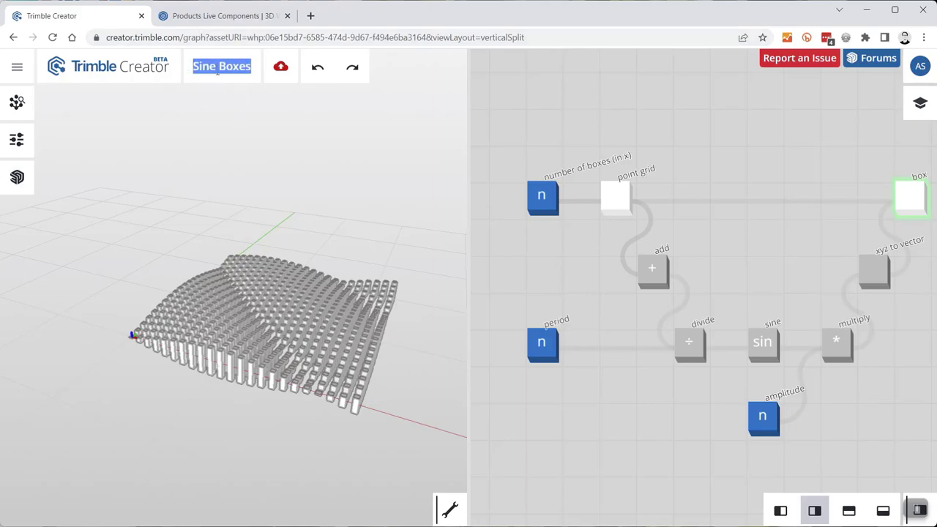
click(223, 67)
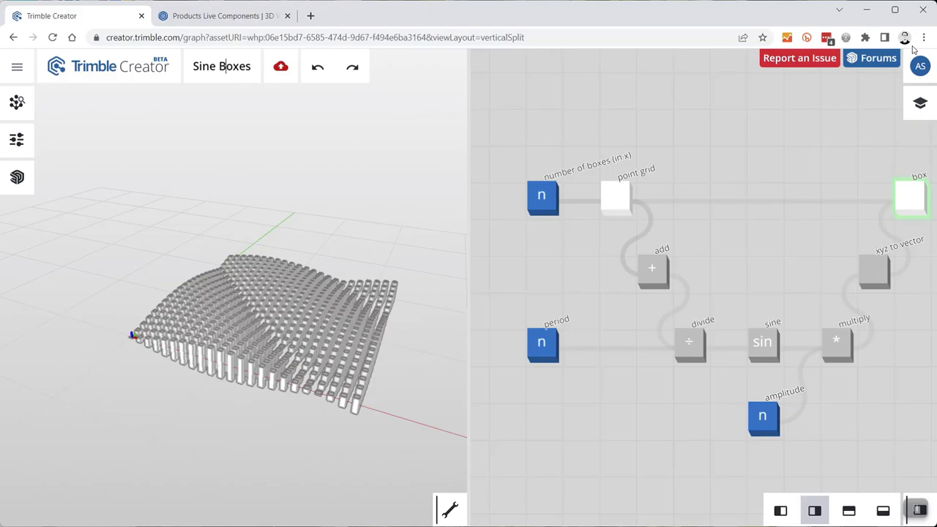
Look through the Intro and Builds tutorials in the tutorial browser and close it
click(920, 105)
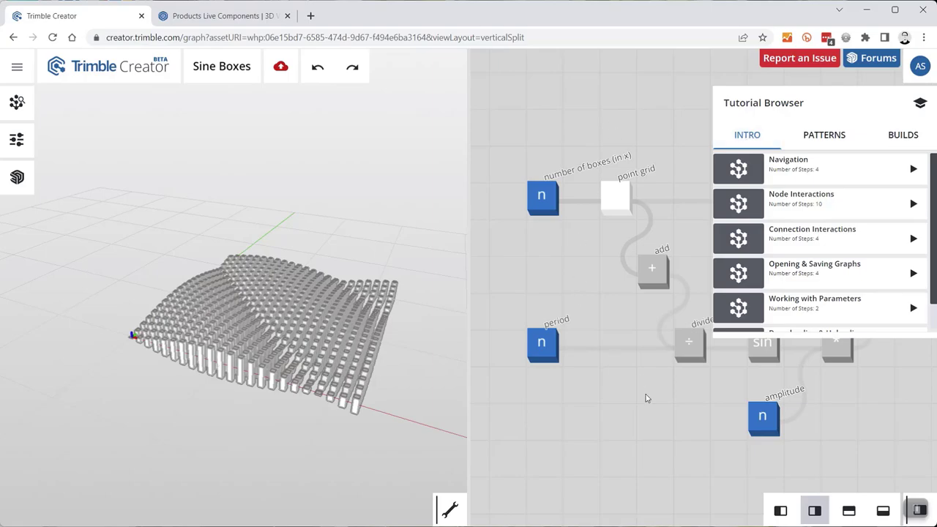
click(809, 134)
click(733, 139)
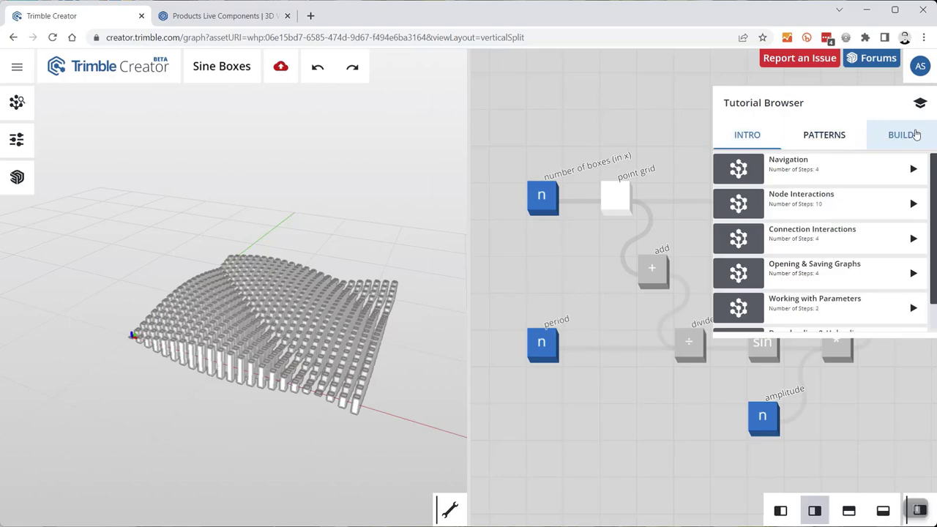
click(912, 134)
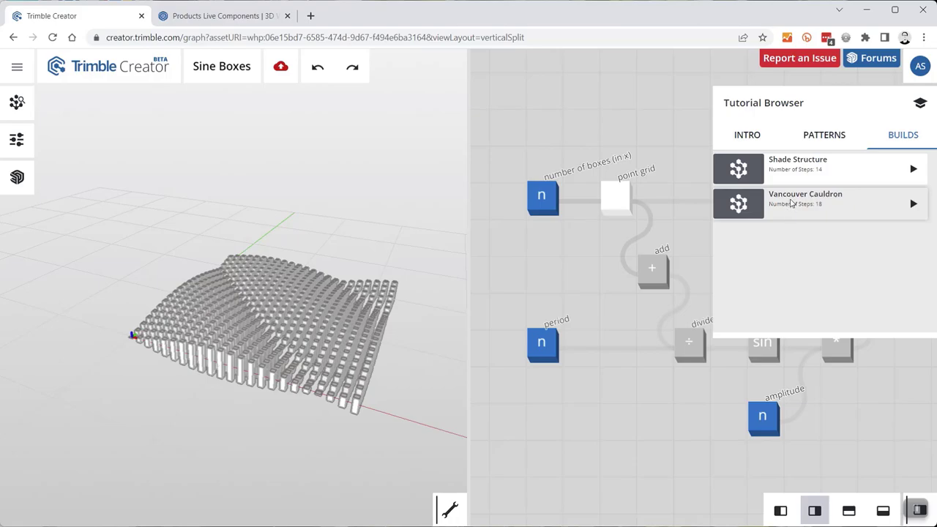
click(920, 102)
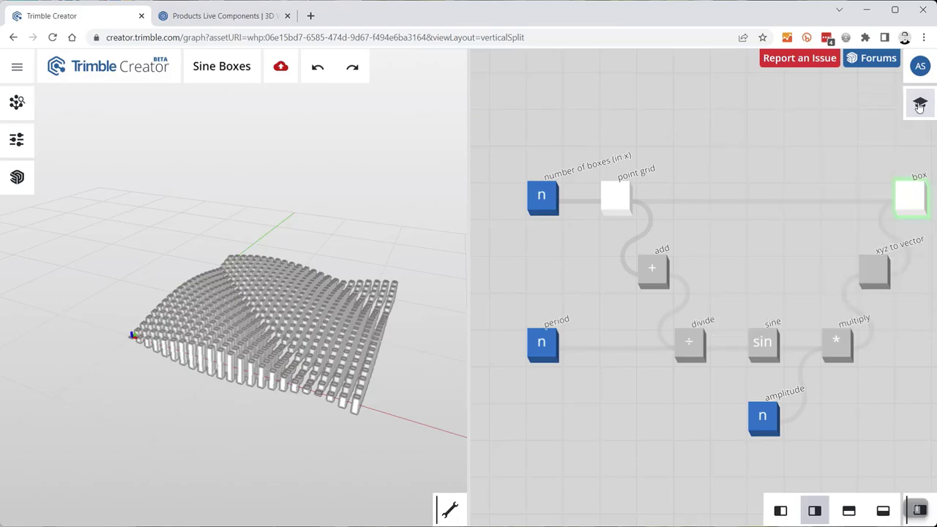
View the Live Components & Trimble Creator forum and return to the Sine Boxes graph
click(872, 63)
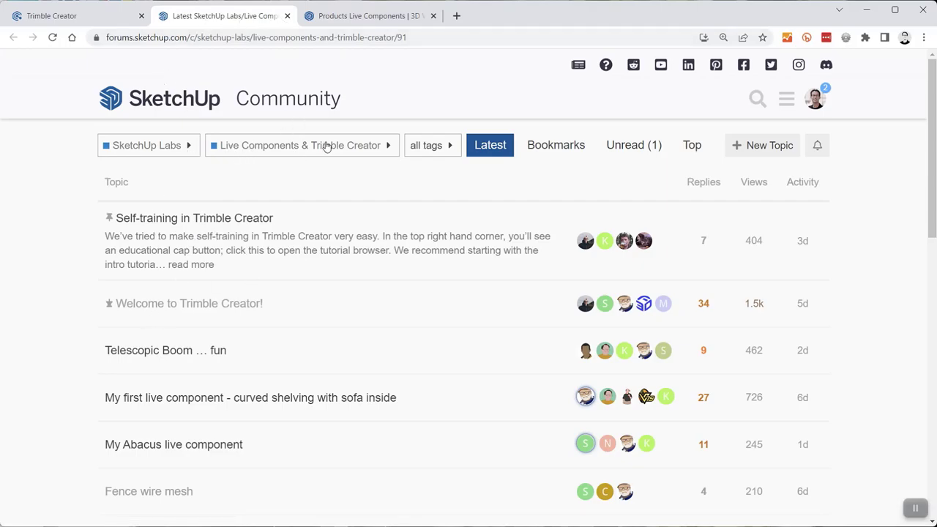
click(287, 15)
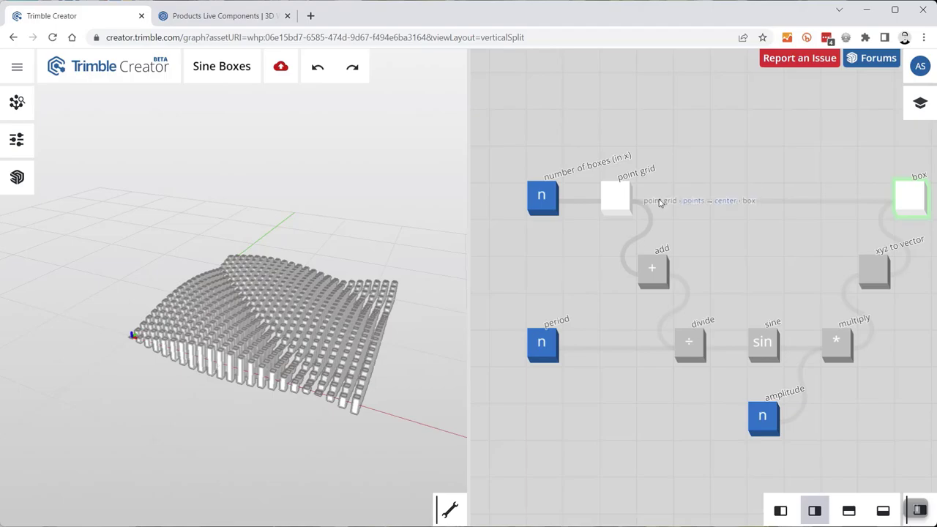
Compare the 3D output of the number of boxes node with that of the box node by selecting them in turn
scroll(696, 257, down, 3)
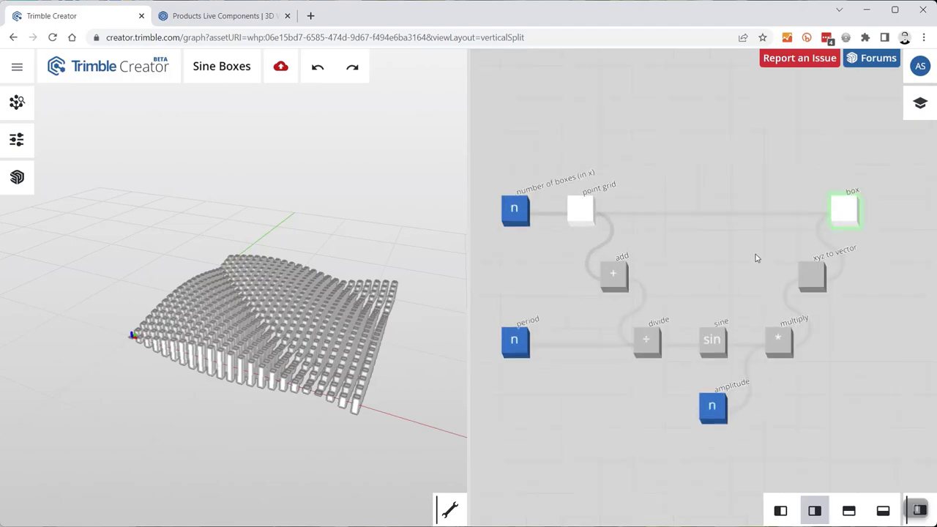
scroll(513, 229, up, 5)
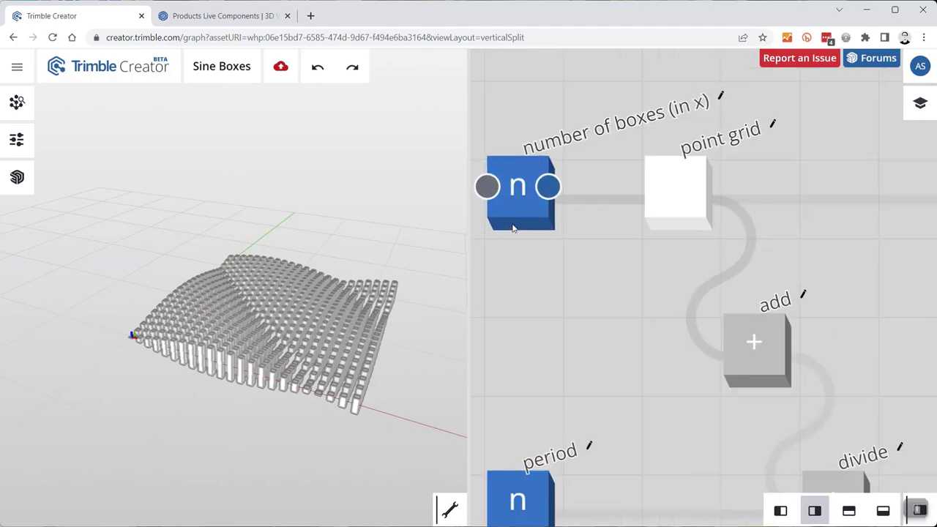
click(507, 203)
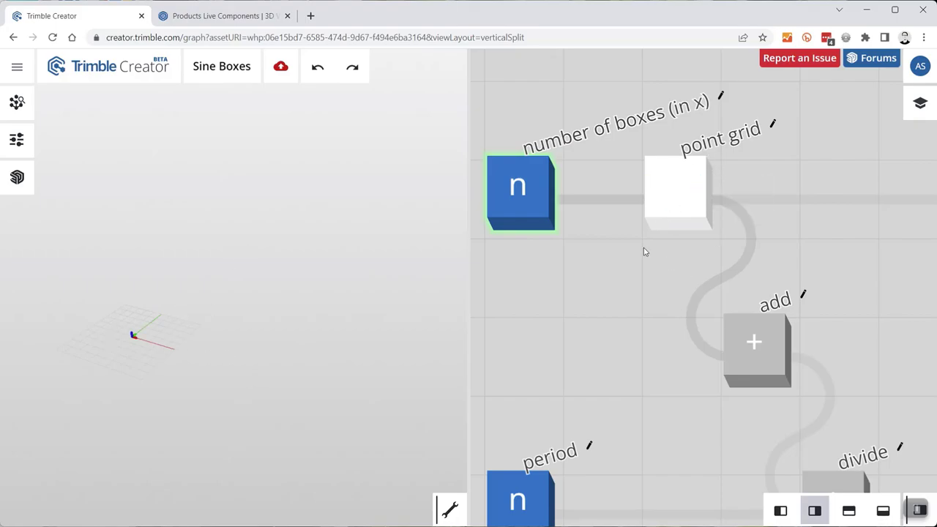
scroll(578, 285, down, 5)
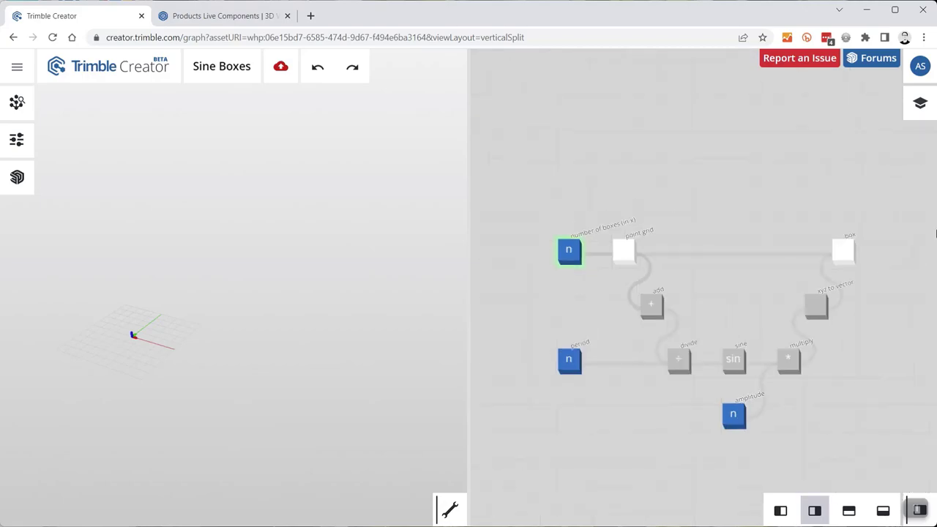
scroll(935, 233, up, 3)
click(749, 264)
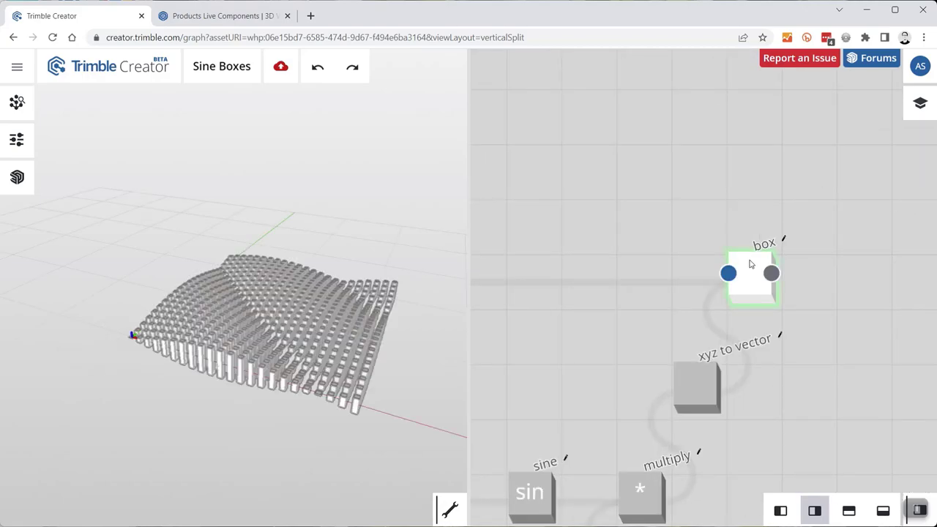
scroll(770, 217, down, 5)
scroll(607, 274, up, 5)
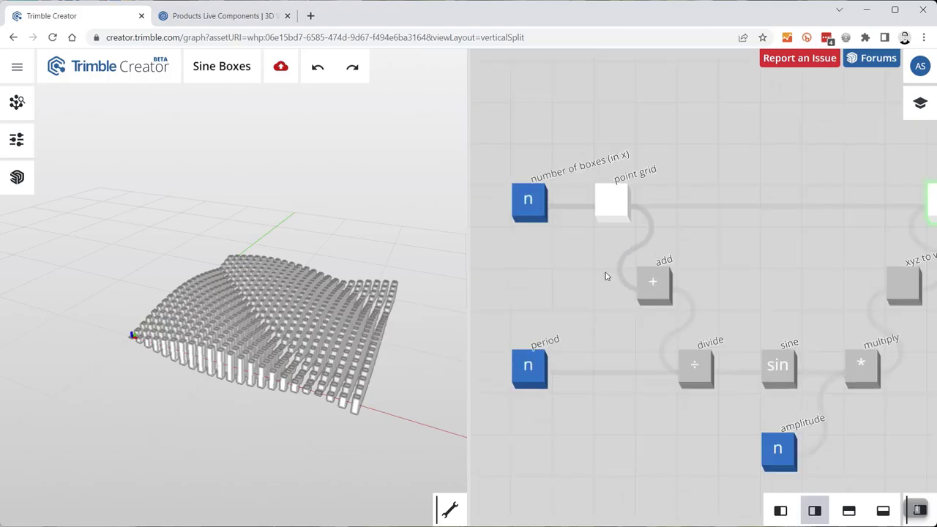
click(502, 166)
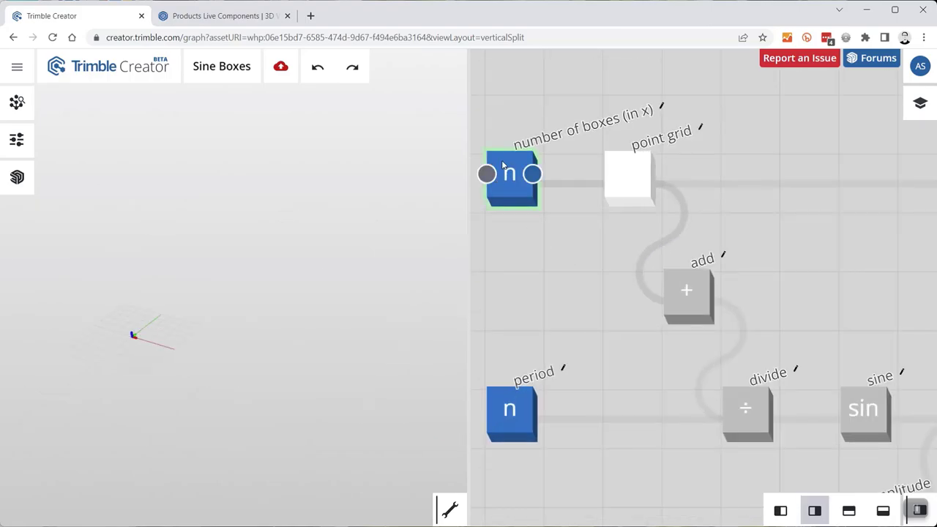
scroll(574, 311, down, 3)
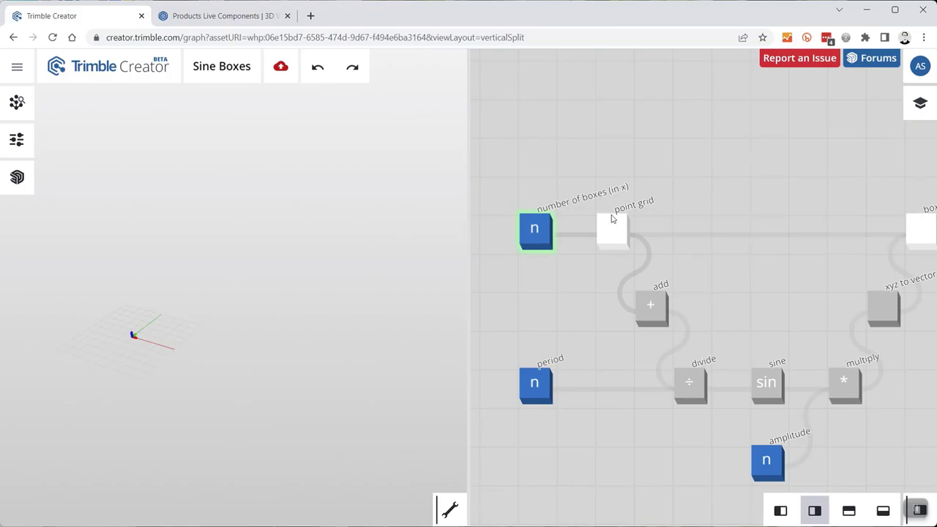
Search the node types for "number" in an empty area above the graph and look through the suggestions
double_click(536, 124)
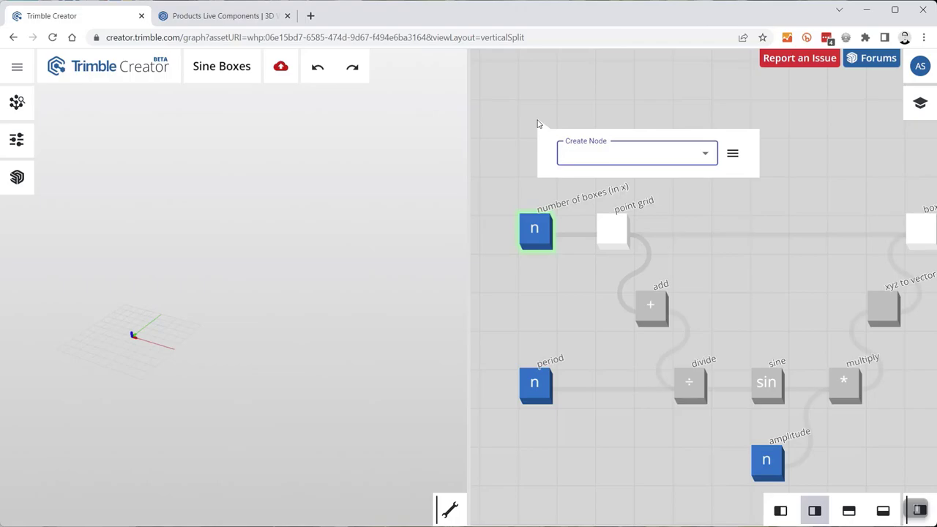
text(number)
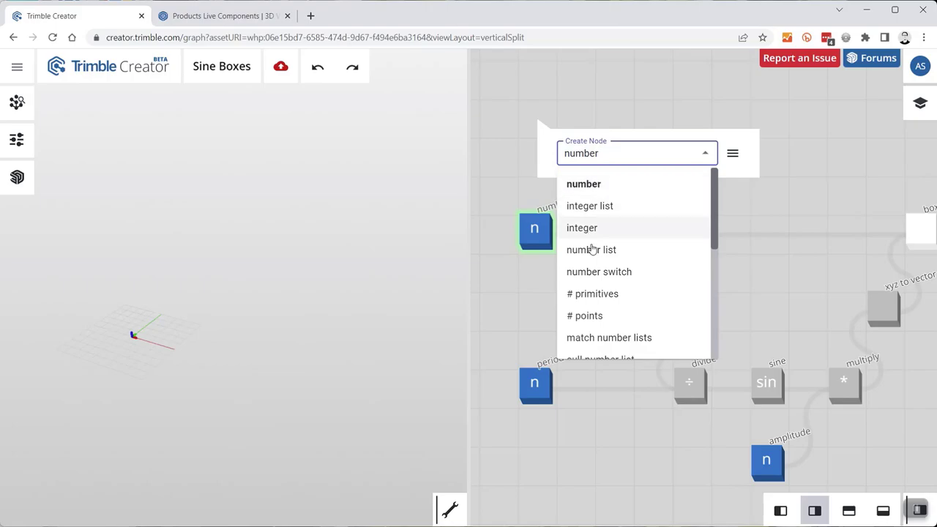
scroll(594, 272, down, 4)
scroll(602, 273, up, 5)
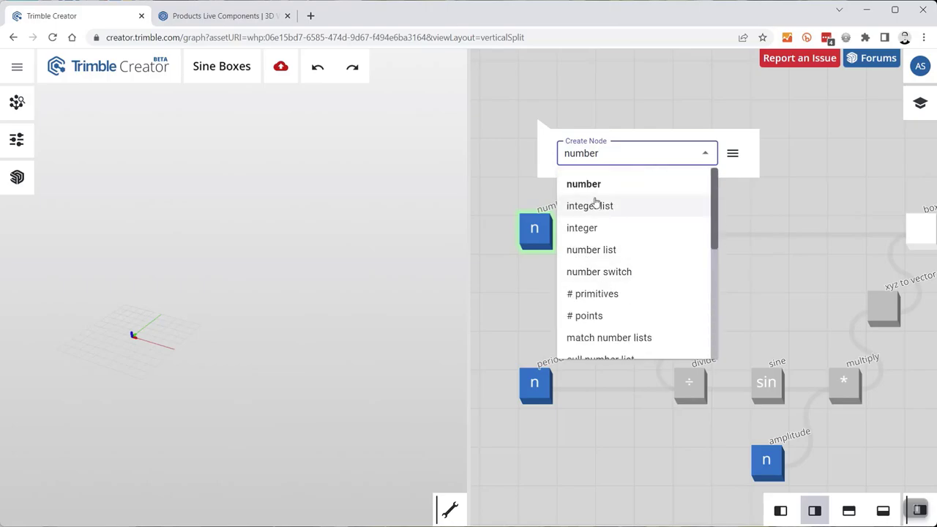
click(734, 153)
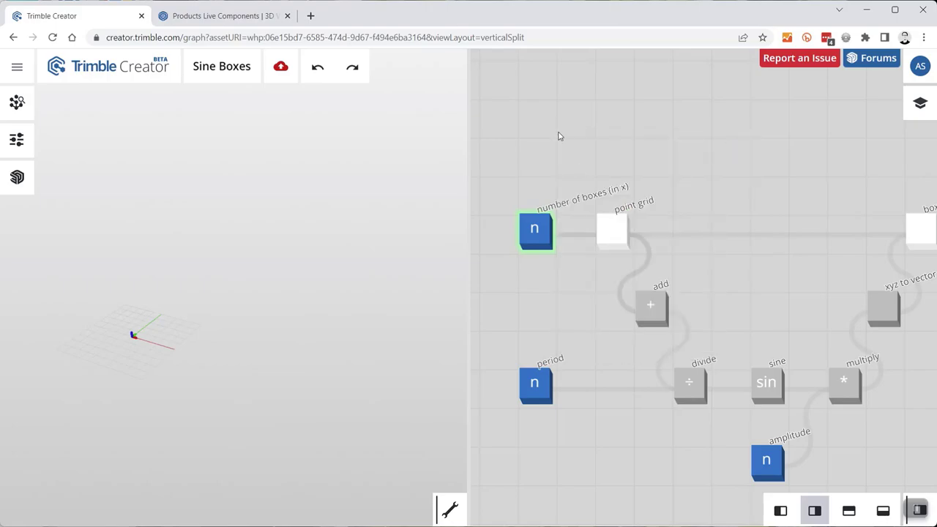
Look through the node categories above the graph, including the value parameter types such as integer and number, and close the list
double_click(555, 129)
click(733, 154)
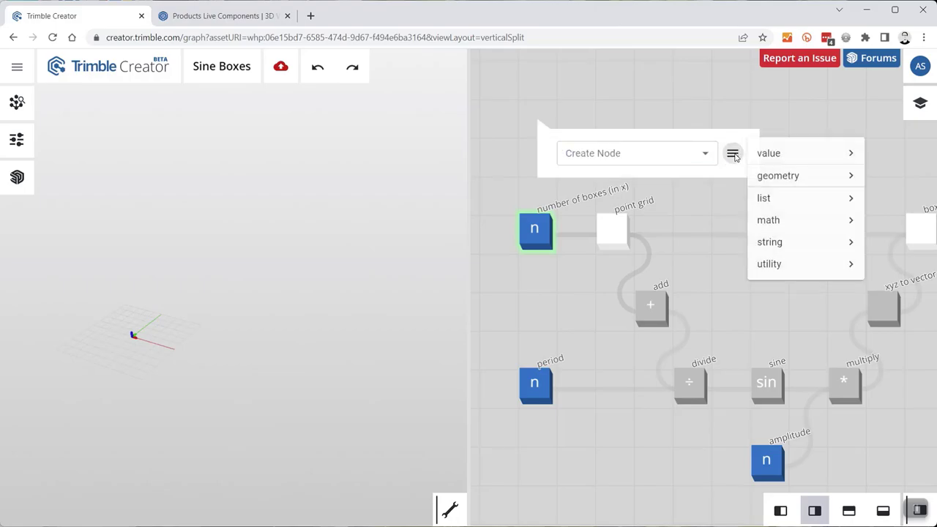
mouse_move(767, 151)
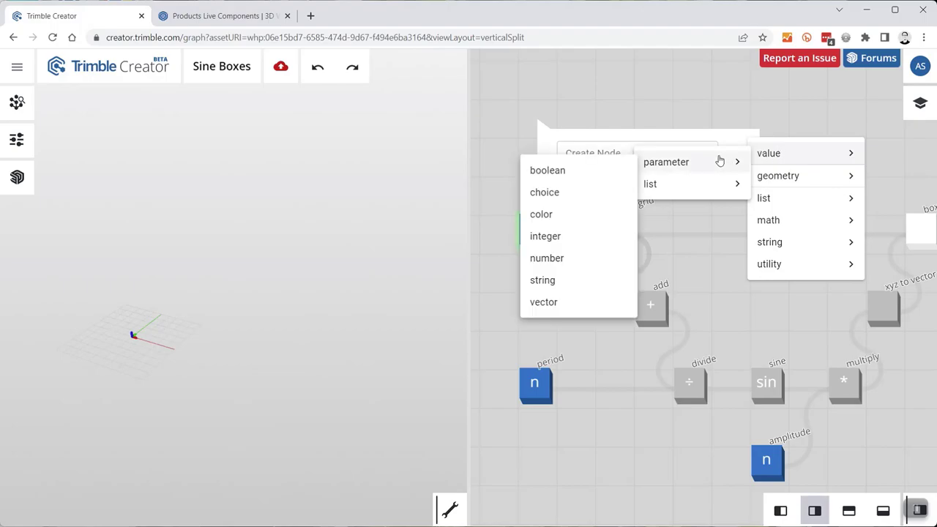
mouse_move(706, 188)
mouse_move(662, 168)
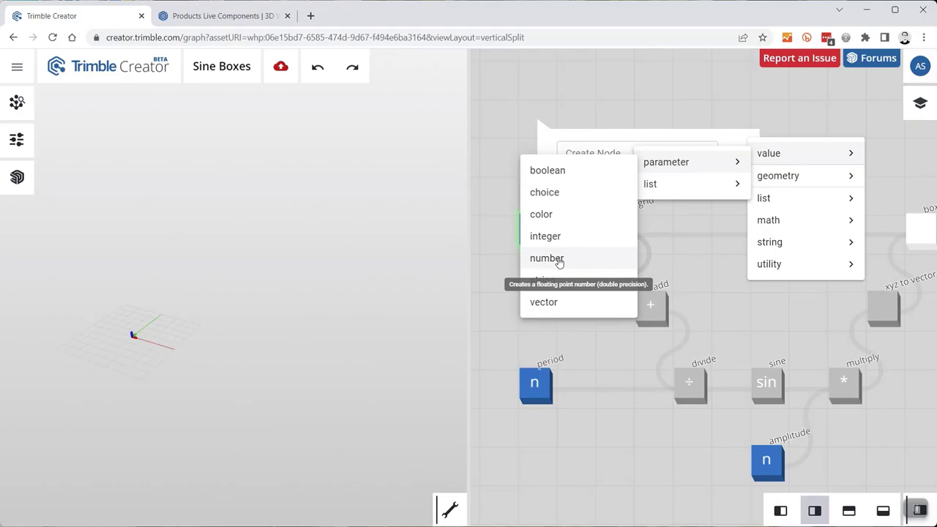
click(549, 236)
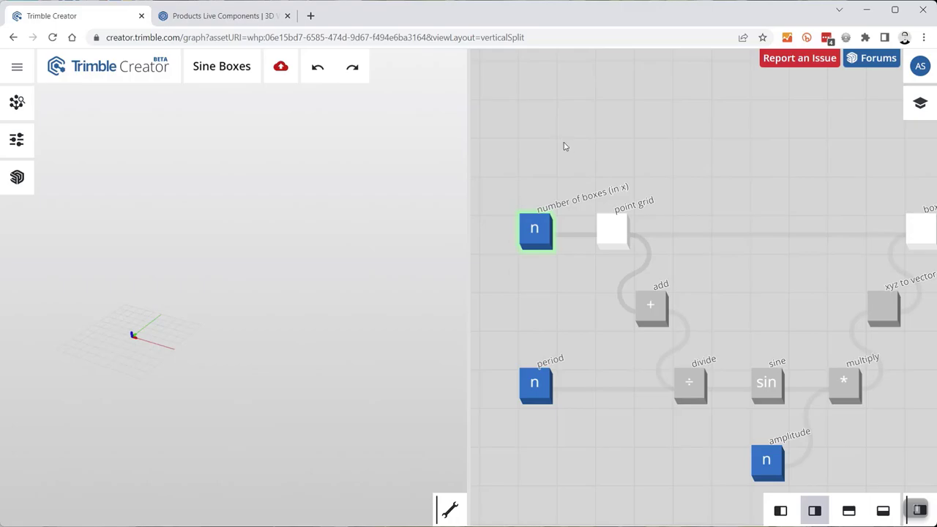
Examine how the value output of the number of boxes node feeds the point grid node's resolutionX and resolutionY inputs
scroll(539, 231, up, 3)
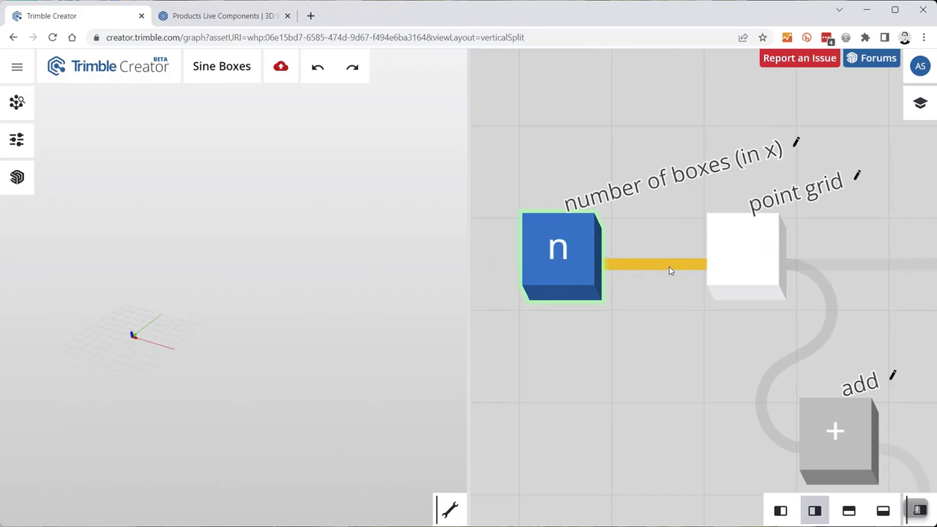
click(593, 249)
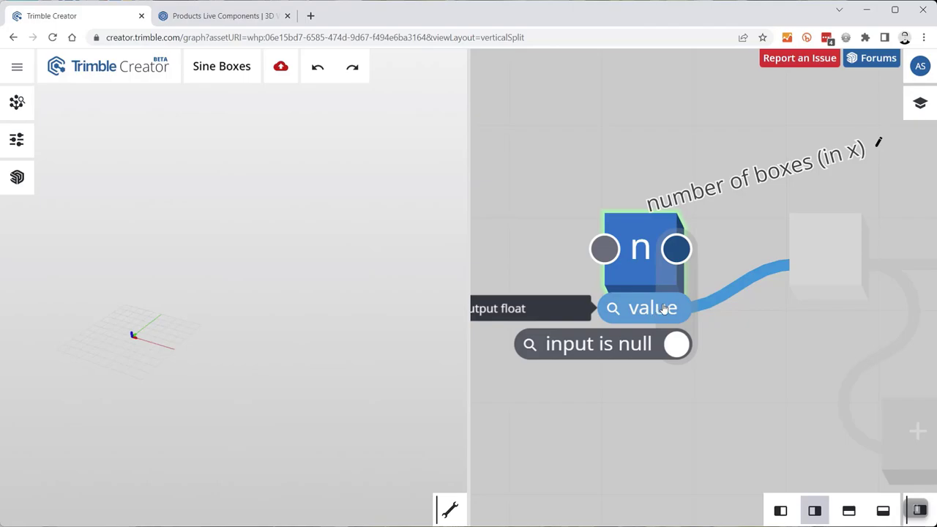
click(791, 249)
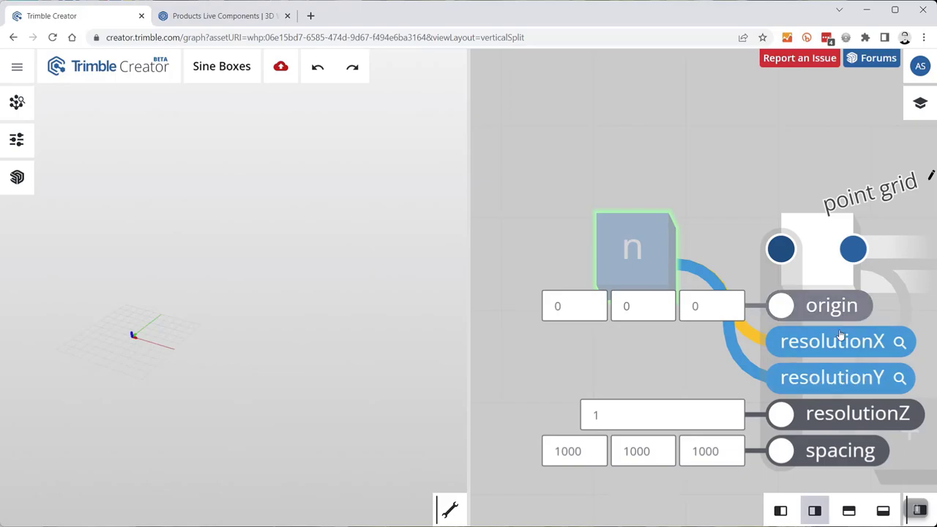
click(752, 158)
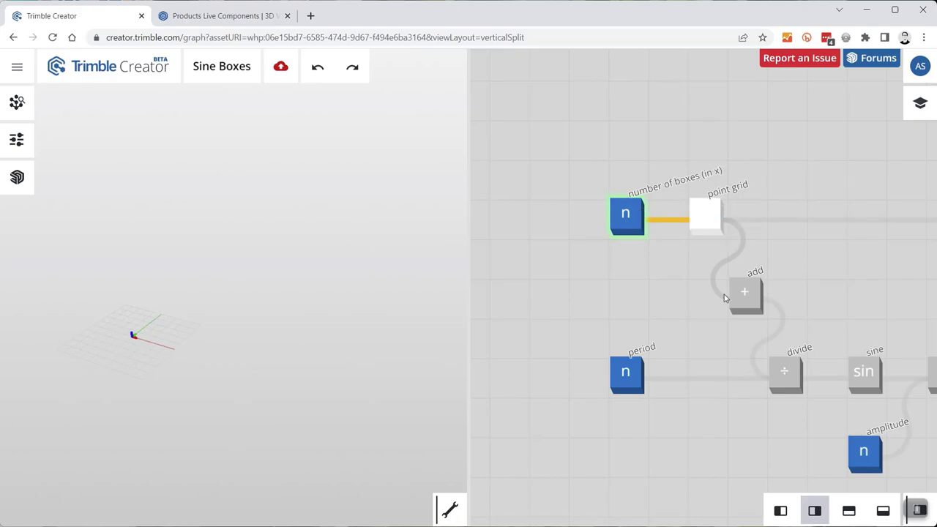
Trace the connection from the point grid node to the box node and preview the box node's 3D output
scroll(605, 241, down, 5)
scroll(708, 227, up, 5)
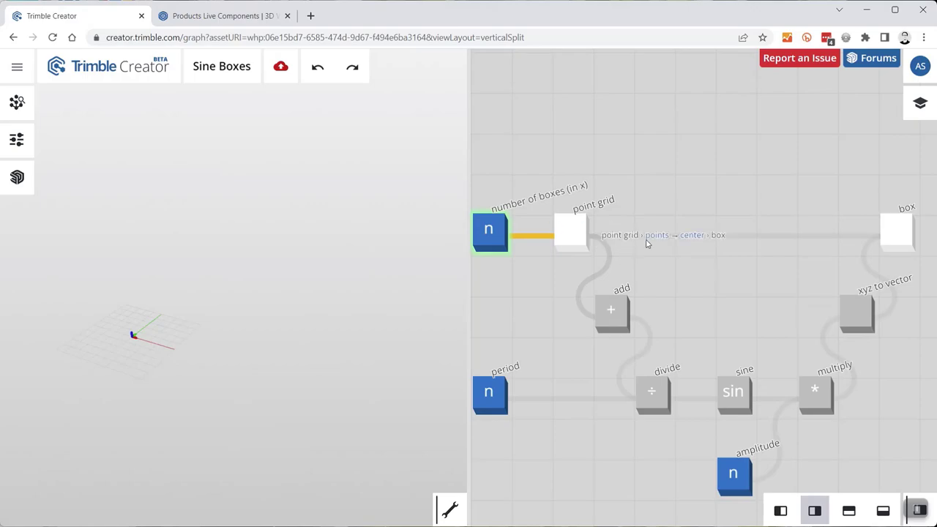
scroll(649, 290, down, 2)
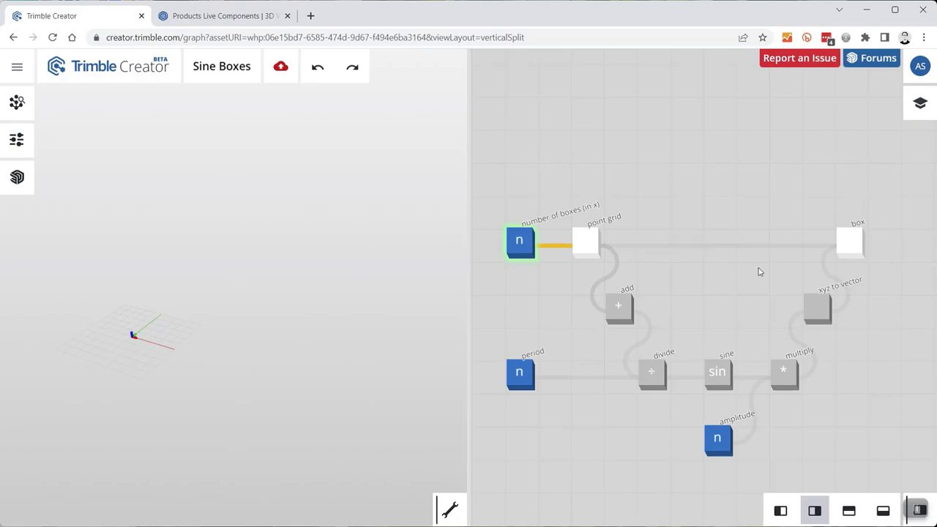
scroll(749, 383, down, 2)
scroll(806, 278, up, 4)
scroll(831, 227, up, 2)
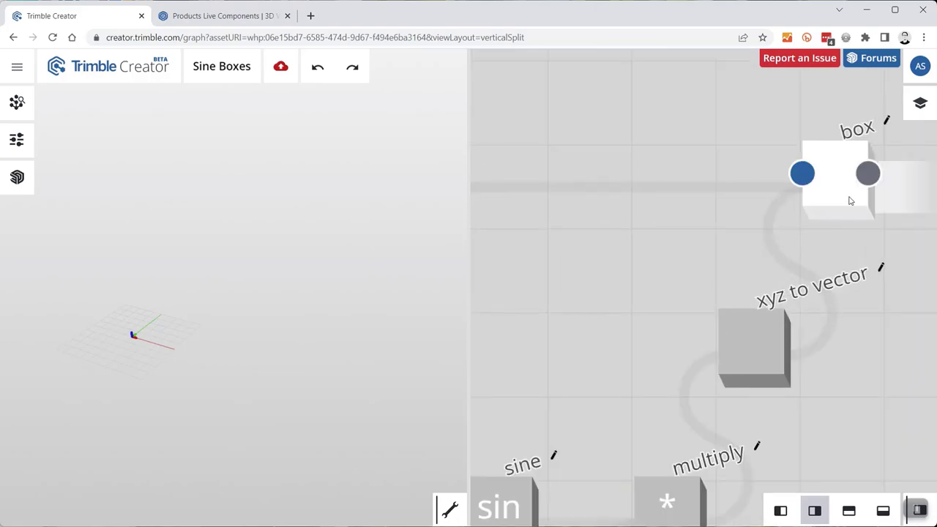
click(850, 200)
scroll(622, 285, down, 3)
scroll(681, 272, up, 3)
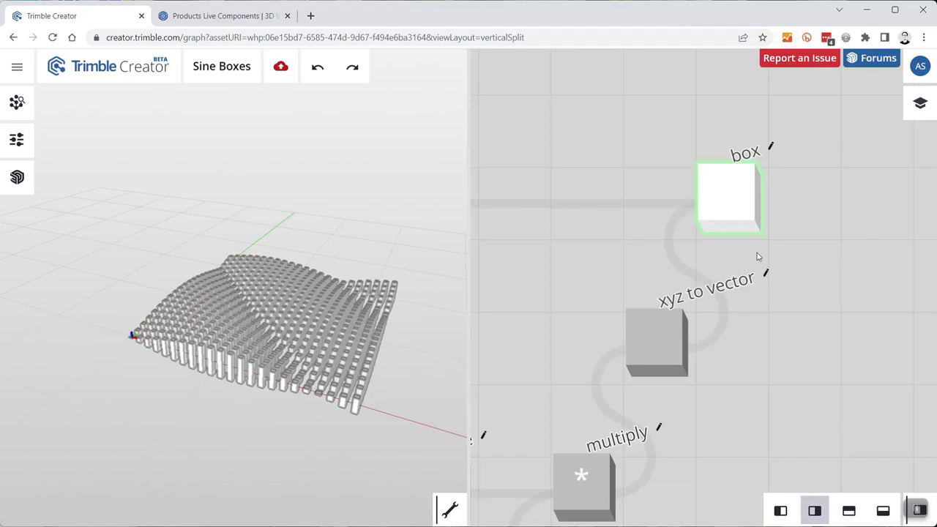
Try pulling out the box node's output tab twice, cancelling the node creation each time
drag(786, 211, 871, 209)
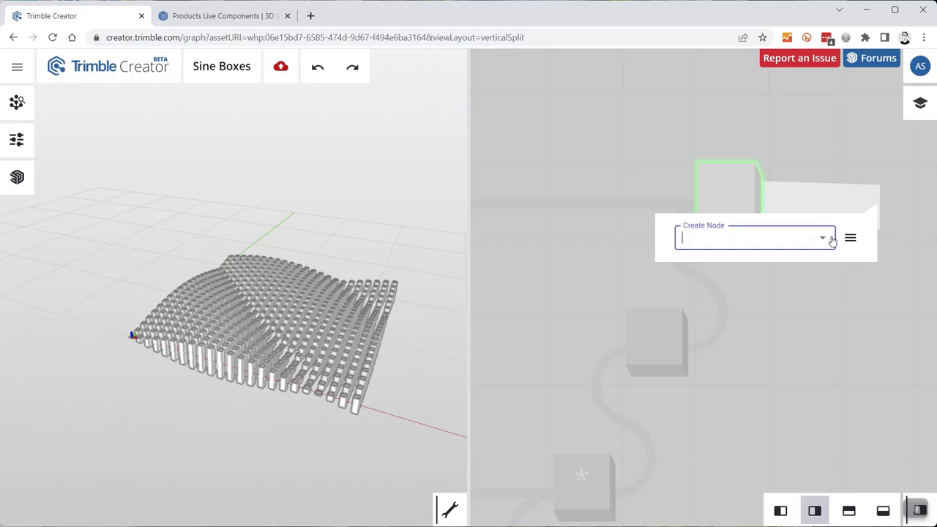
key(Escape)
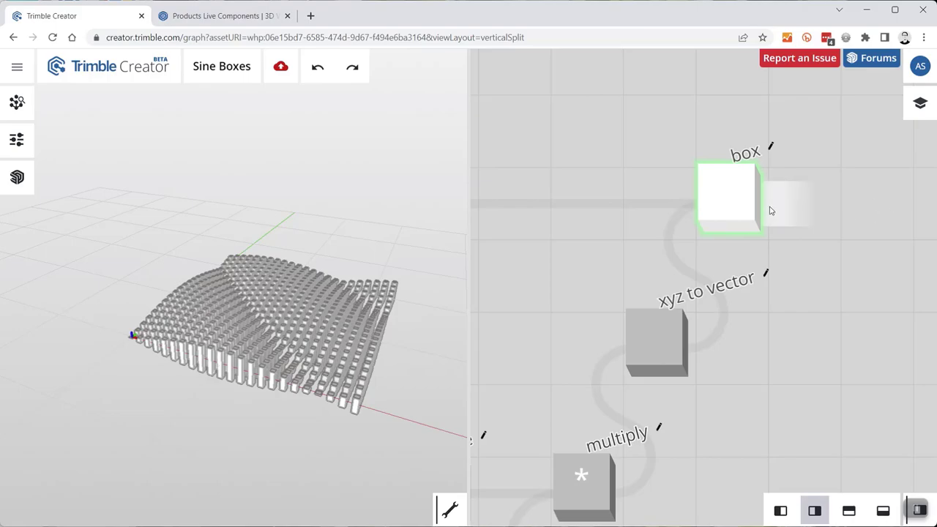
drag(779, 210, 892, 207)
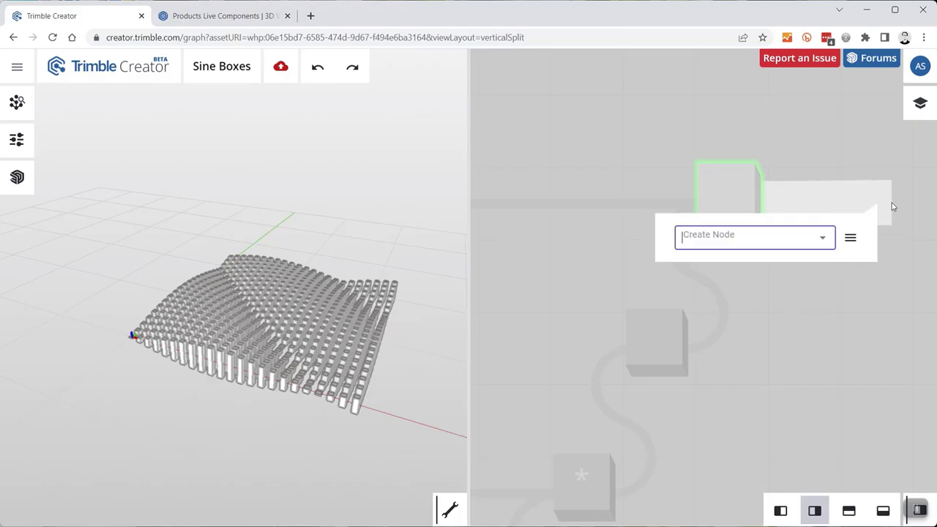
key(Escape)
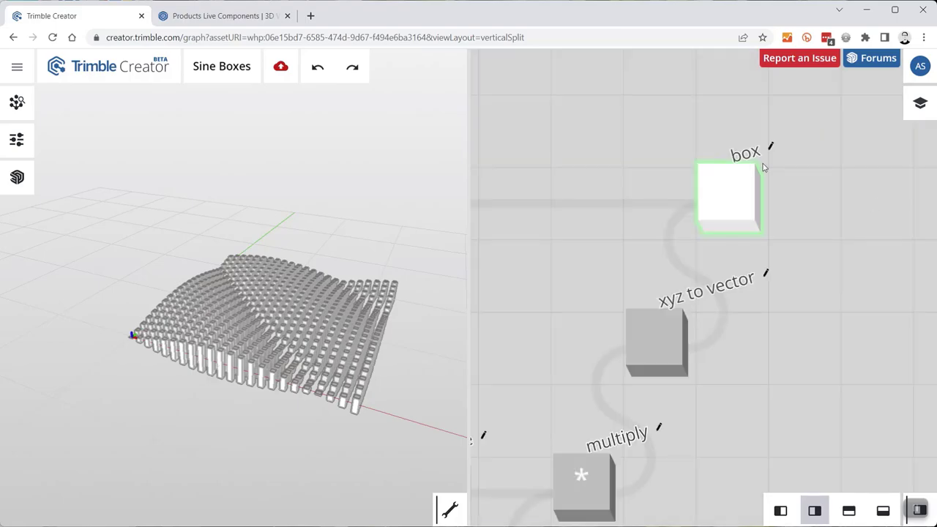
Show the graph's parameters alongside the number of boxes node's inputs and set that node's value to 25
scroll(737, 254, down, 6)
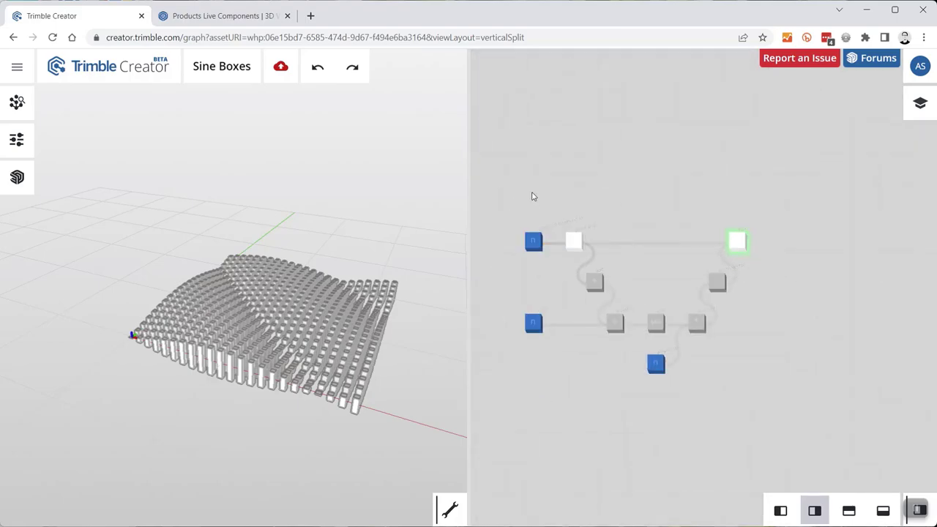
scroll(539, 277, up, 5)
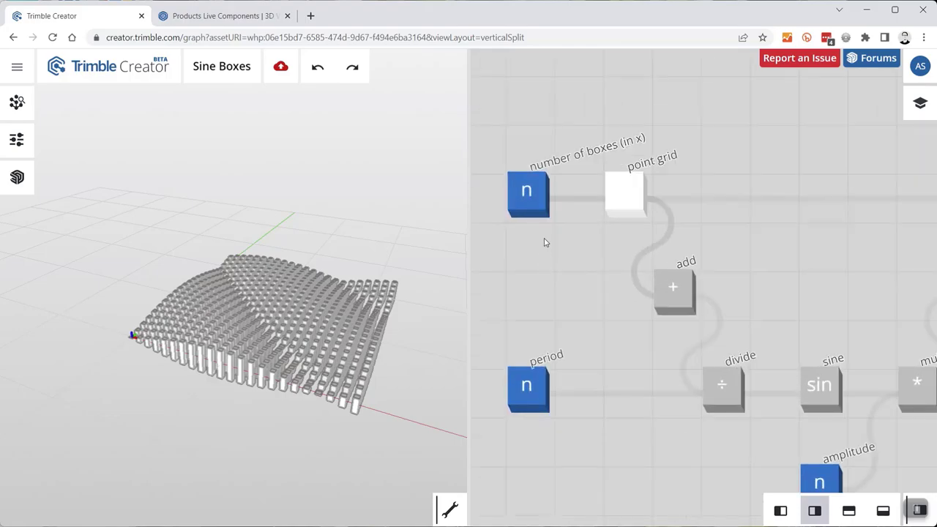
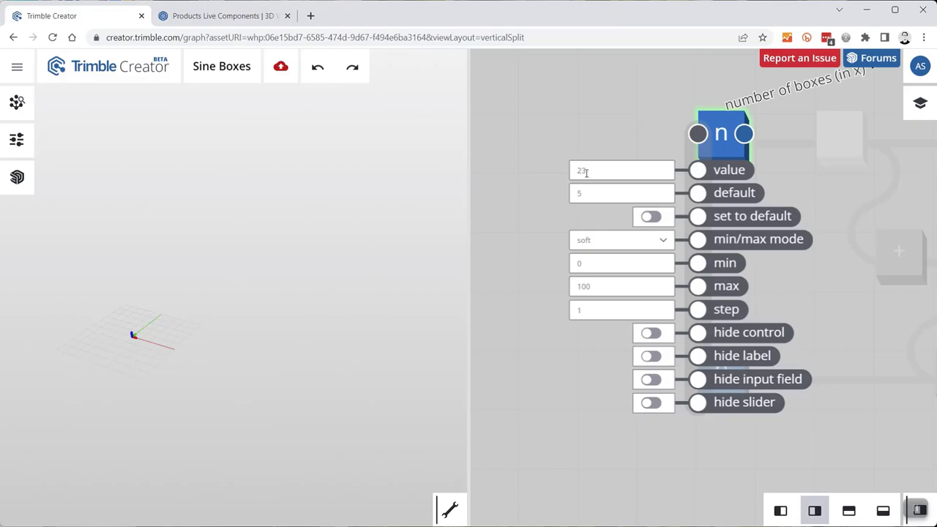
click(20, 143)
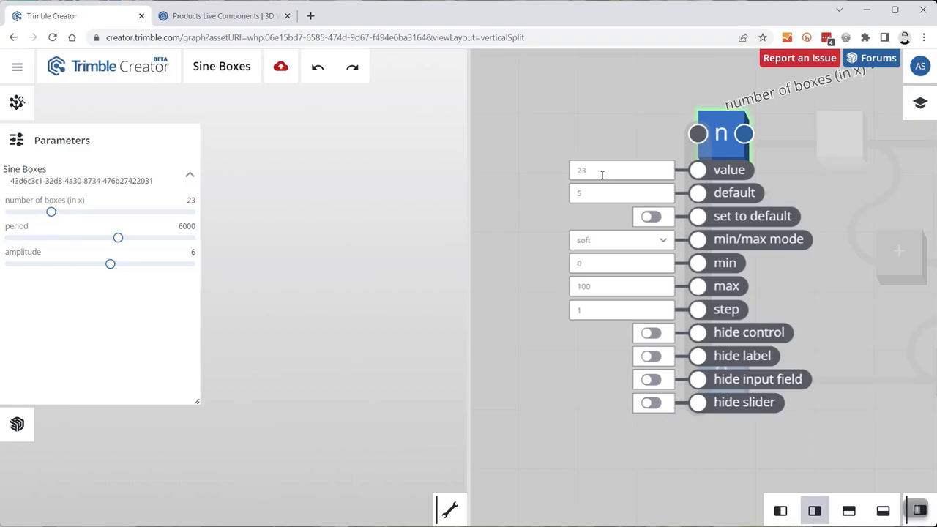
drag(609, 174, 569, 172)
text(25)
key(Return)
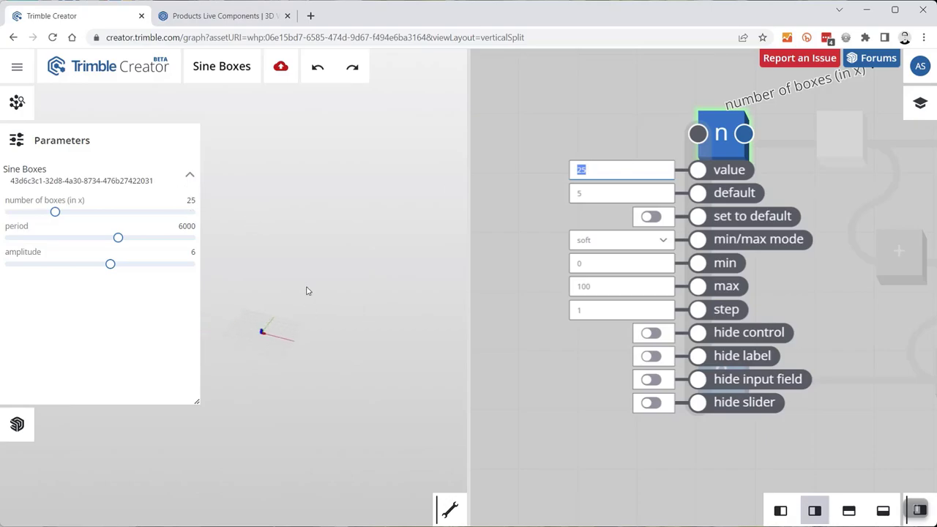
Review the number of boxes node's default, min, max and step inputs, and inspect its value and input is null outputs
mouse_move(716, 189)
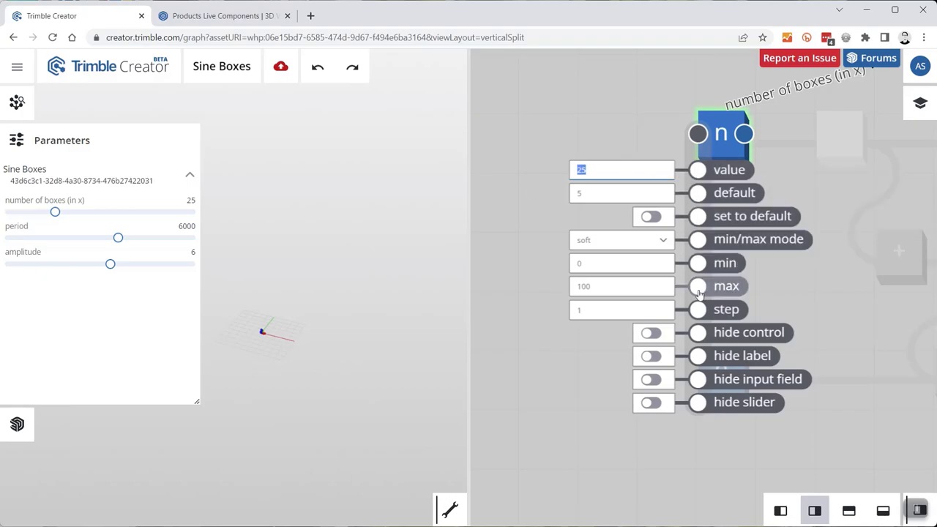
click(619, 97)
scroll(474, 147, down, 5)
scroll(615, 139, up, 5)
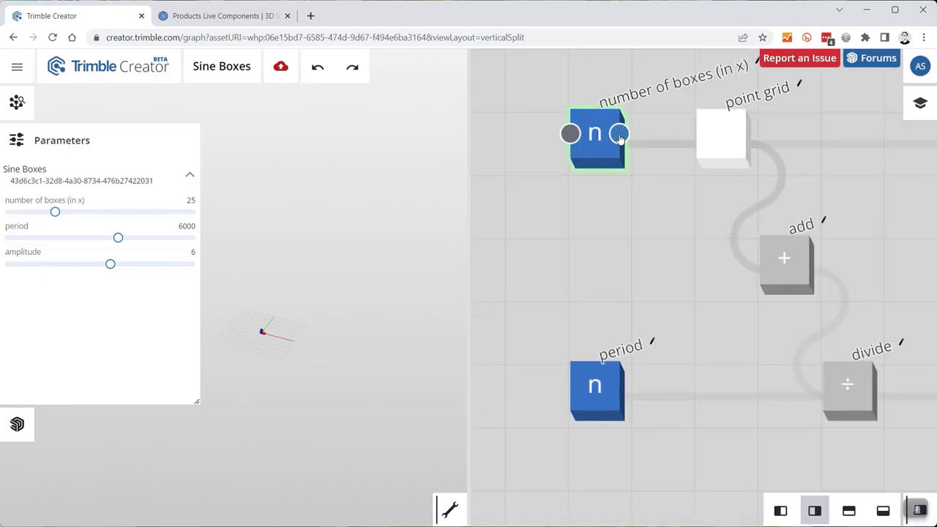
mouse_move(619, 136)
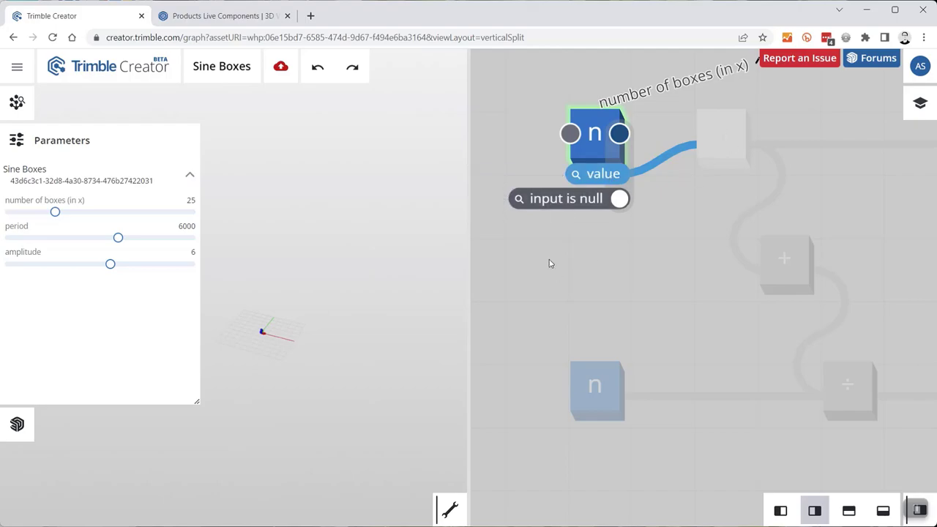
scroll(508, 212, down, 2)
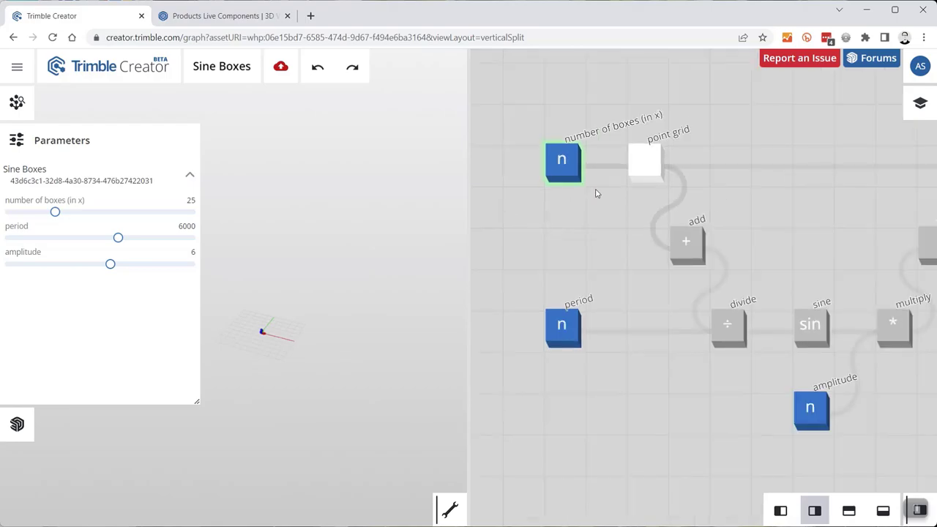
Examine the point grid node's origin, resolution and spacing inputs, checking the individual spacing values
scroll(596, 193, up, 2)
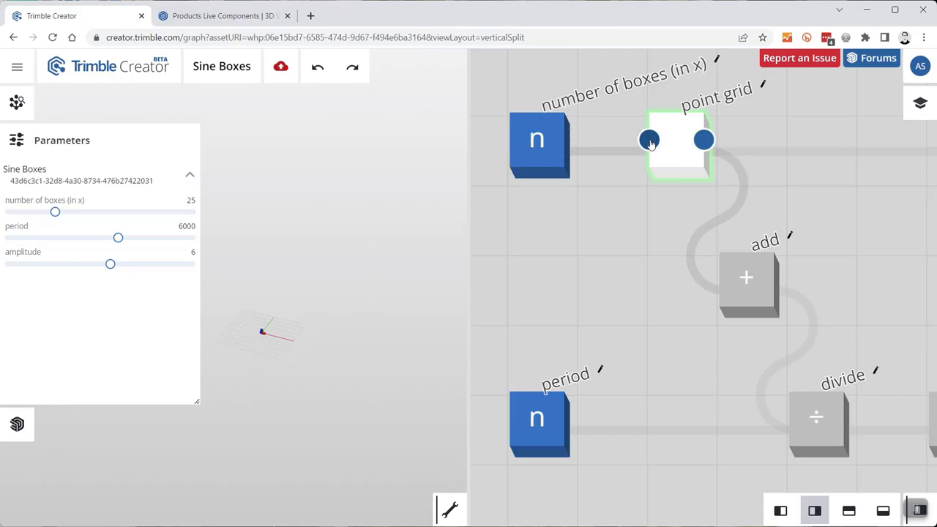
click(651, 140)
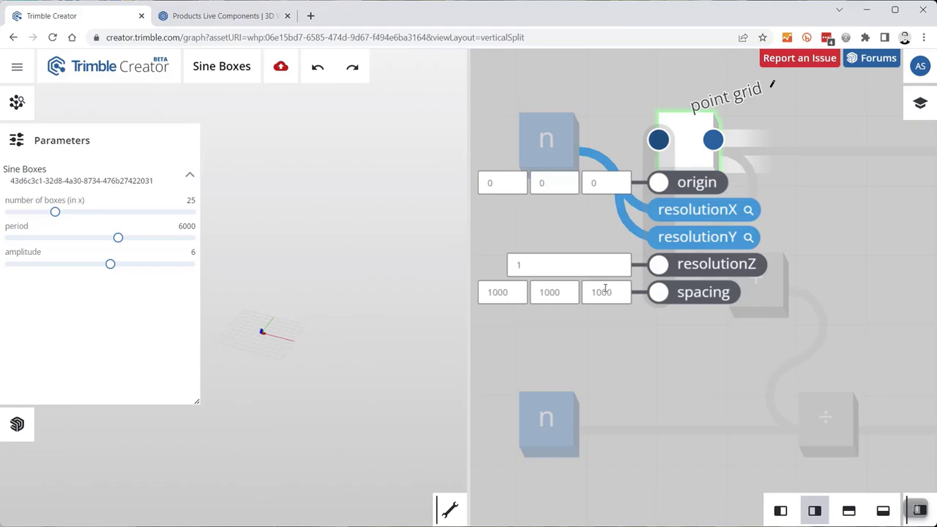
click(614, 292)
click(568, 292)
click(617, 292)
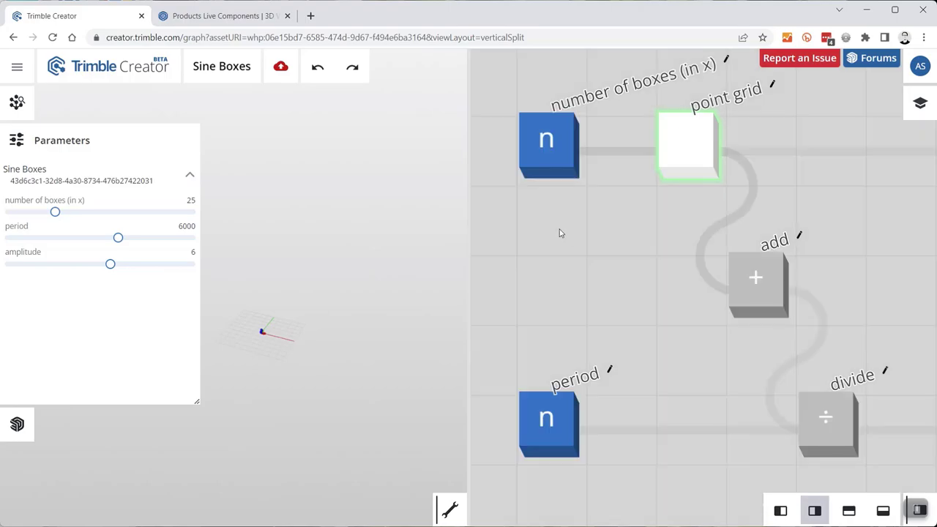
Check the length unit options available for the graph and close the list
right_click(559, 229)
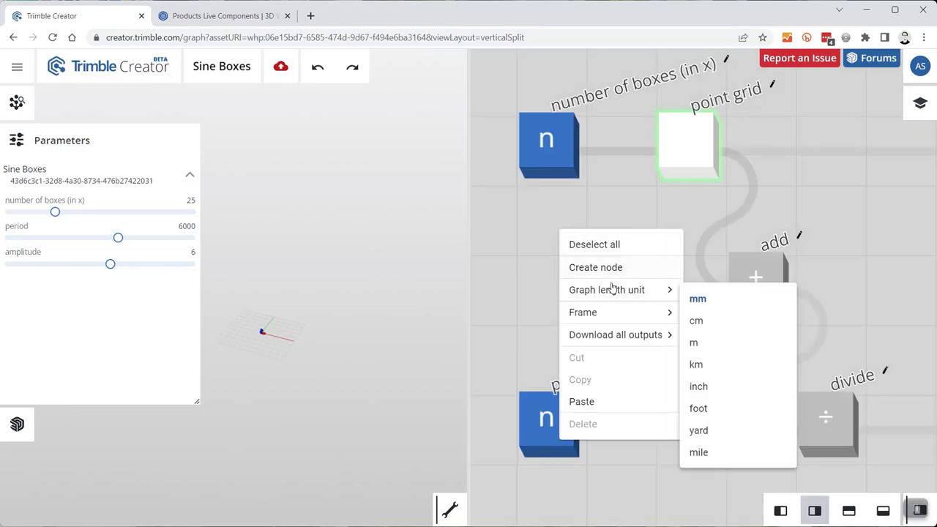
mouse_move(678, 293)
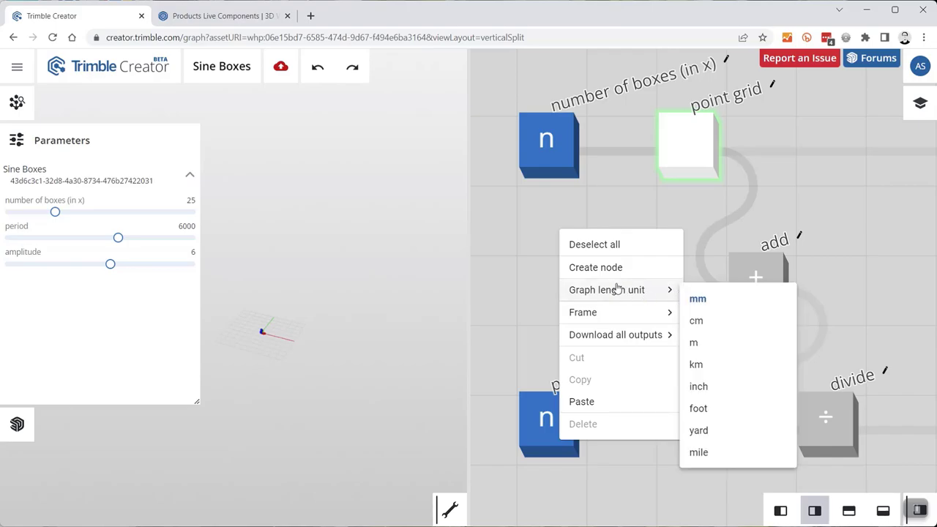
click(521, 225)
Follow the point grid node's connections to the box and add nodes and inspect its points, points.x, points.y and points.z outputs
scroll(571, 220, down, 3)
scroll(522, 211, down, 1)
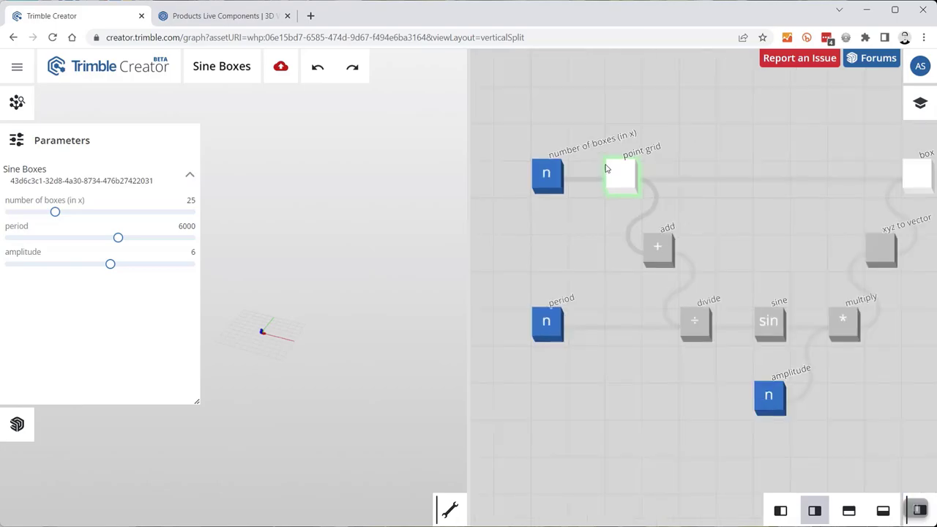
scroll(612, 168, up, 2)
scroll(520, 207, down, 3)
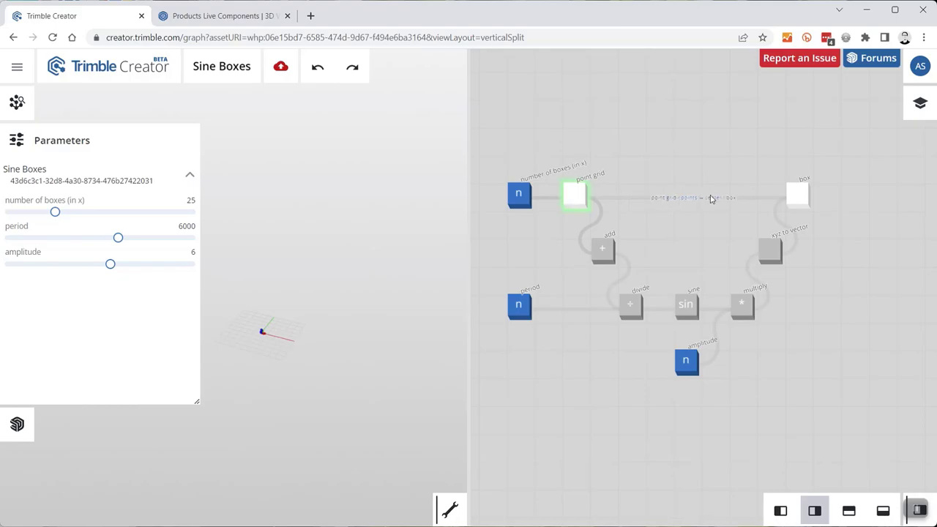
scroll(586, 194, up, 2)
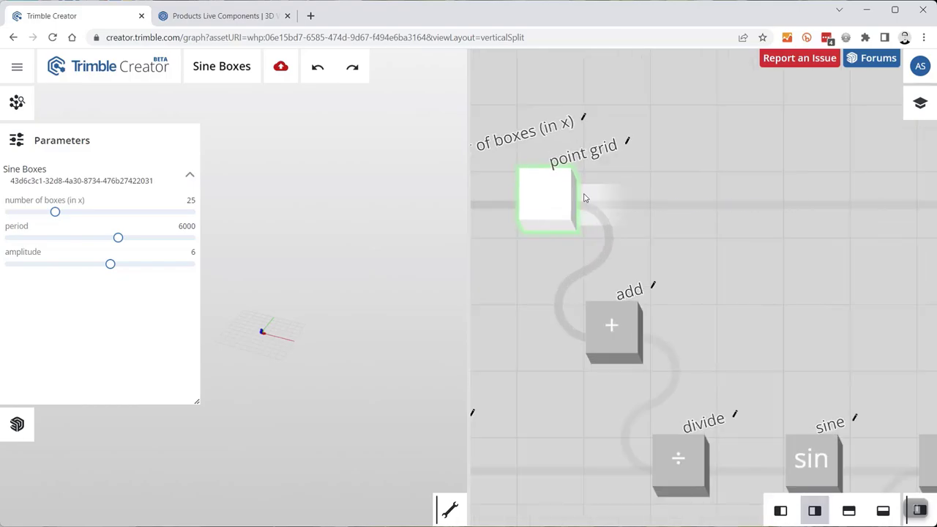
mouse_move(574, 194)
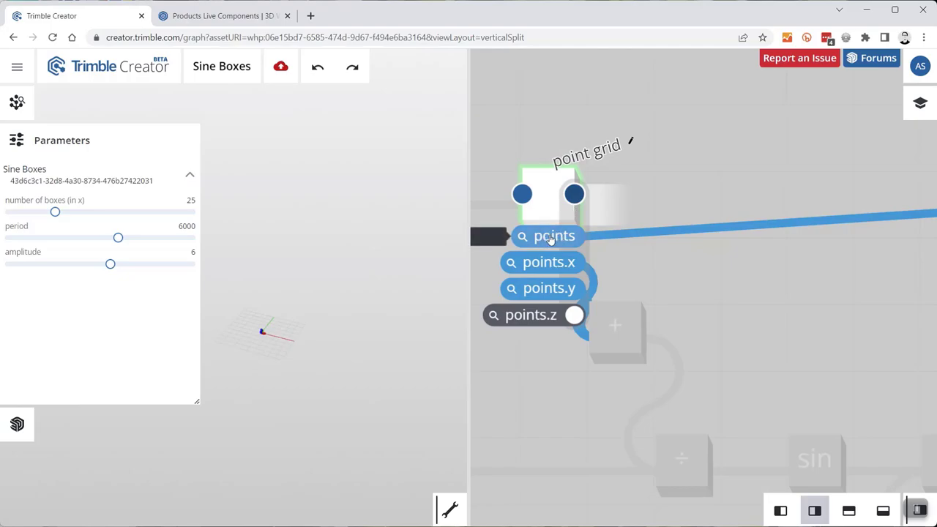
scroll(559, 238, down, 1)
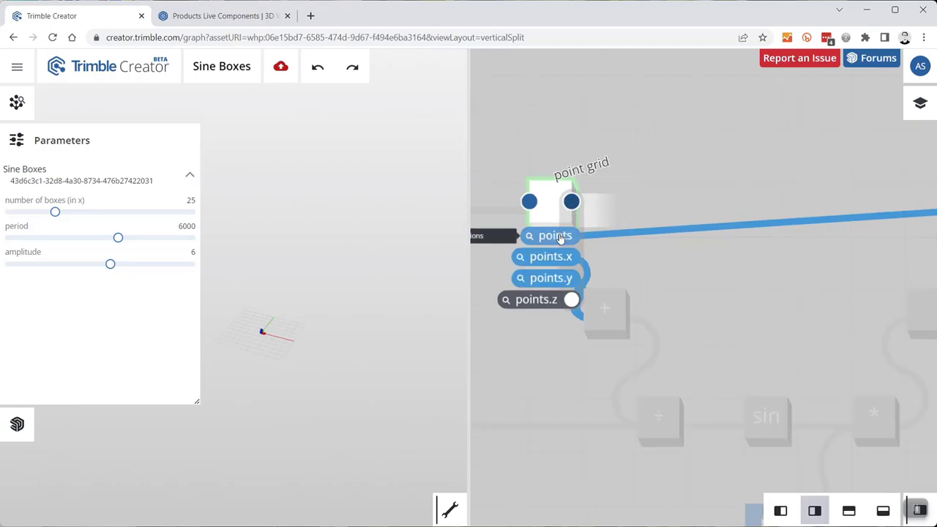
Trace the point grid's points output to the box node and review its points.x, points.y and points.z outputs again
scroll(559, 238, down, 3)
scroll(694, 225, up, 3)
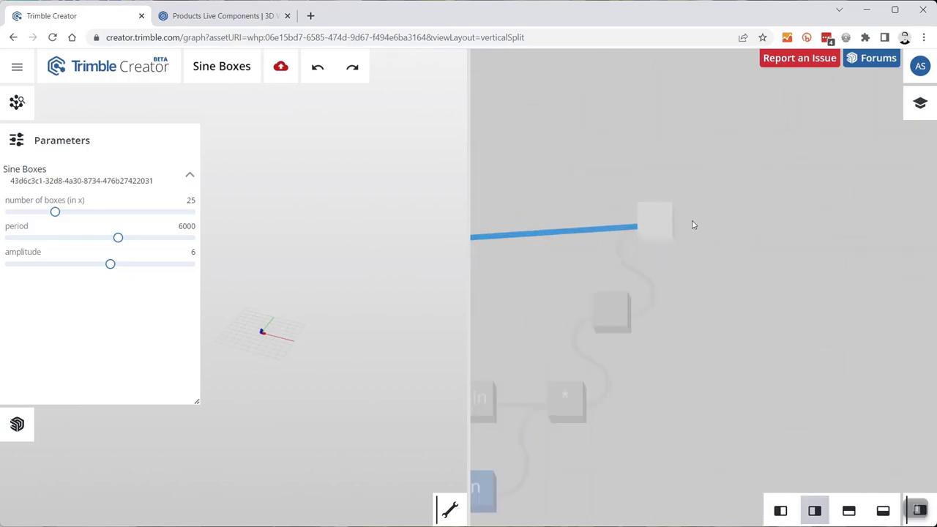
mouse_move(651, 214)
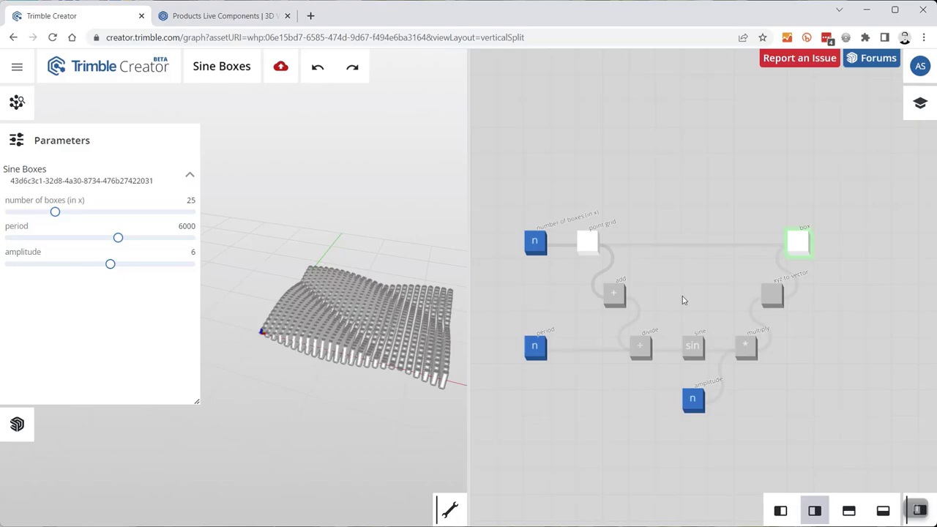
scroll(596, 242, up, 5)
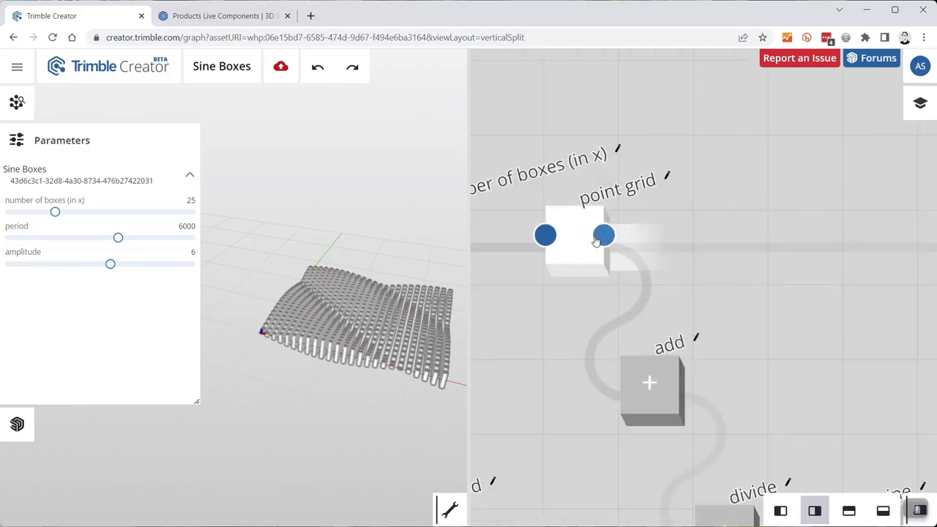
click(602, 236)
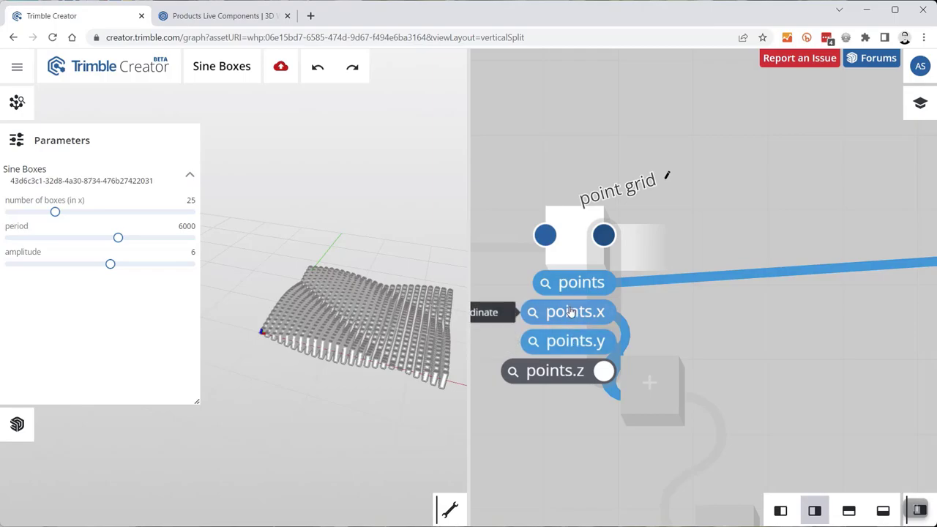
scroll(653, 384, down, 5)
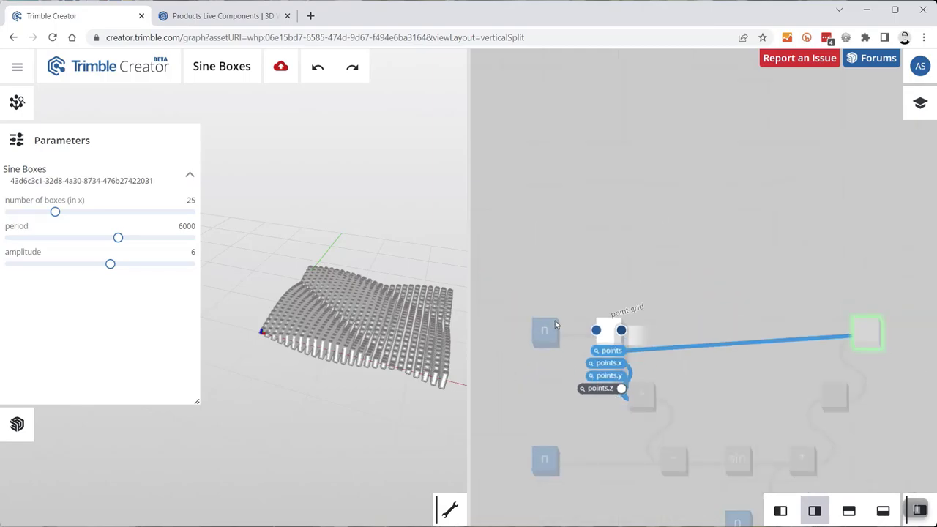
click(579, 222)
scroll(557, 156, down, 3)
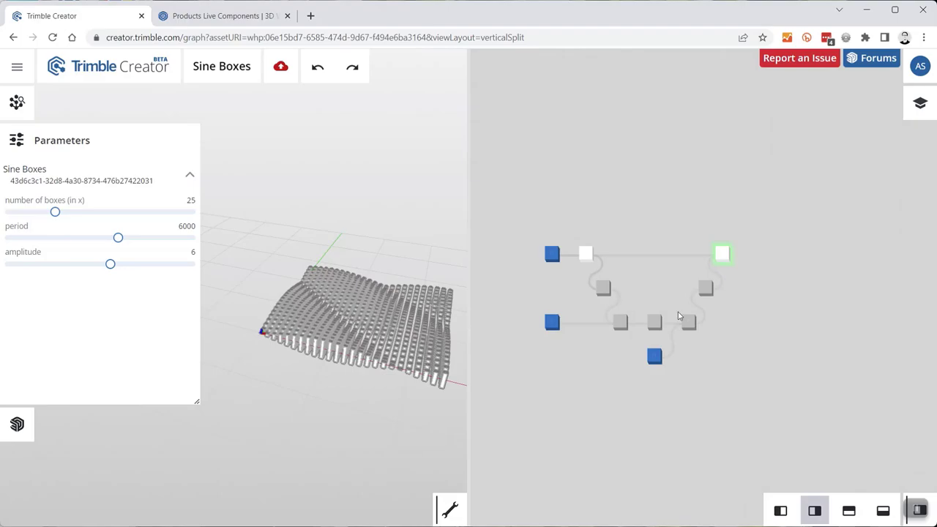
Inspect the box node's type, center, scale and uniform scale inputs and where they are connected
scroll(720, 291, up, 5)
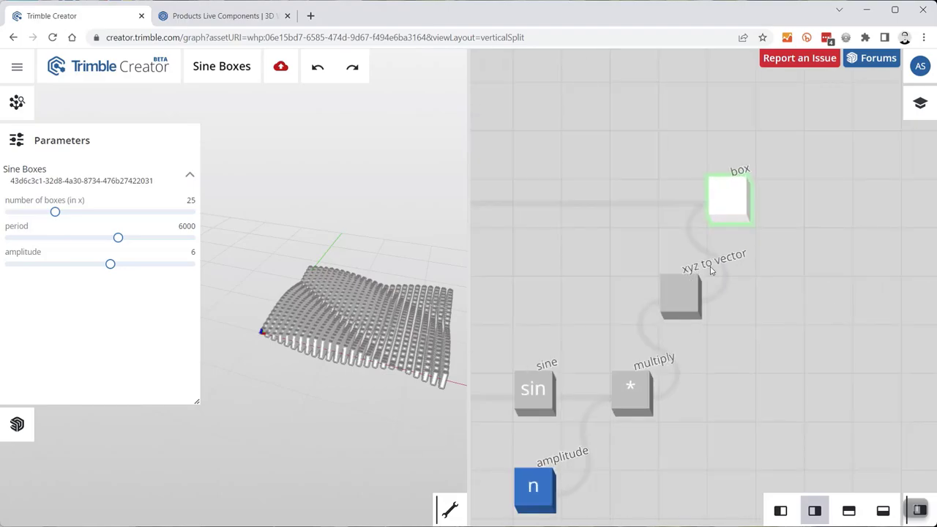
click(708, 197)
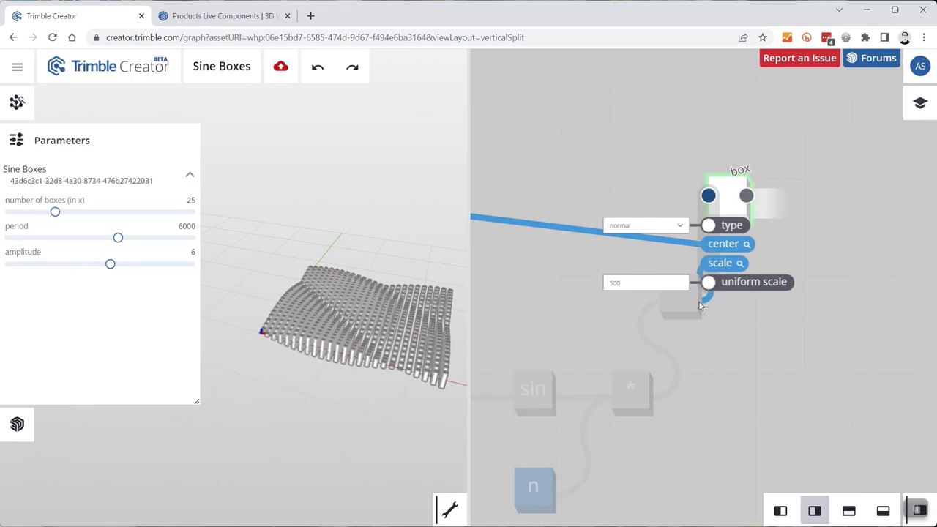
scroll(724, 259, up, 2)
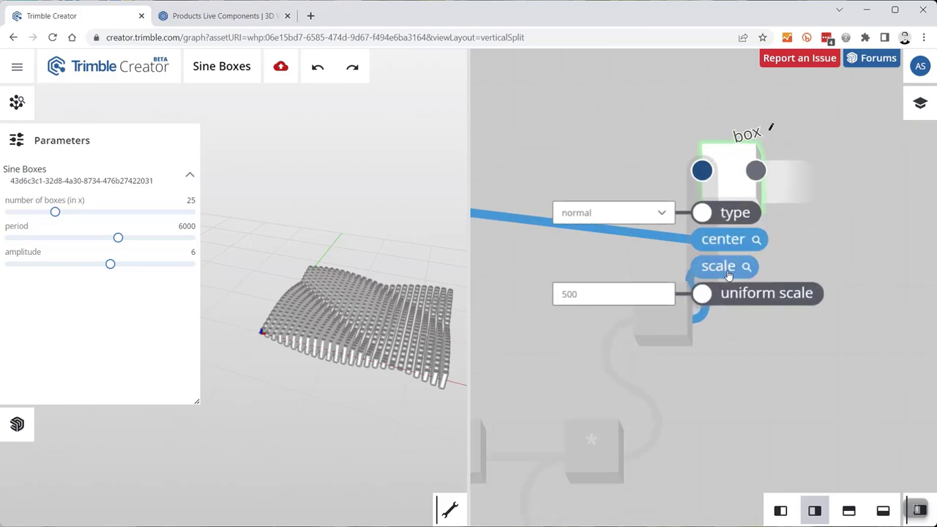
scroll(721, 352, down, 6)
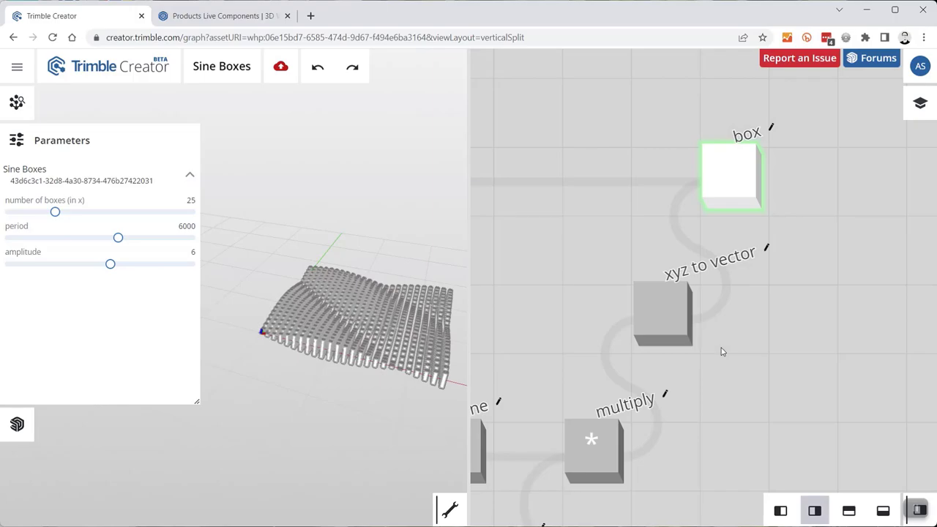
Examine the add node's value inputs fed by the point grid, and check its outputs
scroll(627, 300, up, 2)
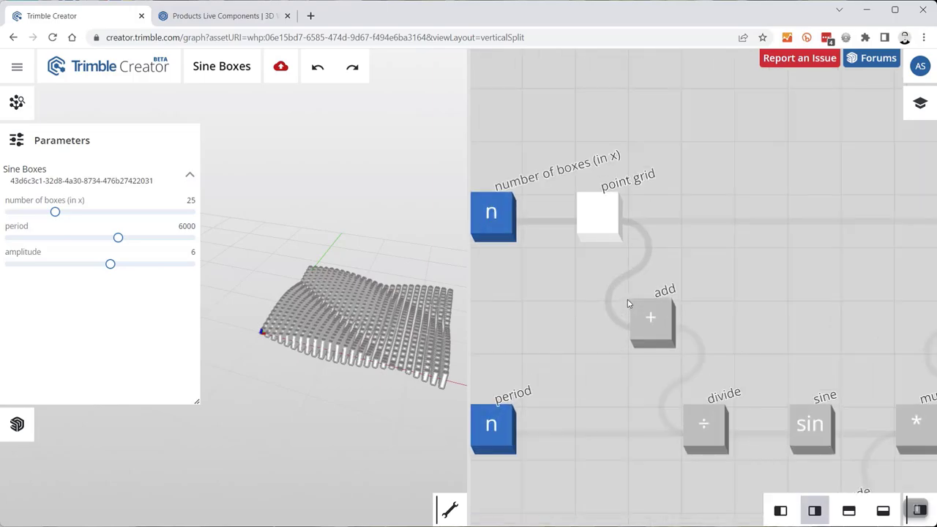
drag(550, 310, 591, 230)
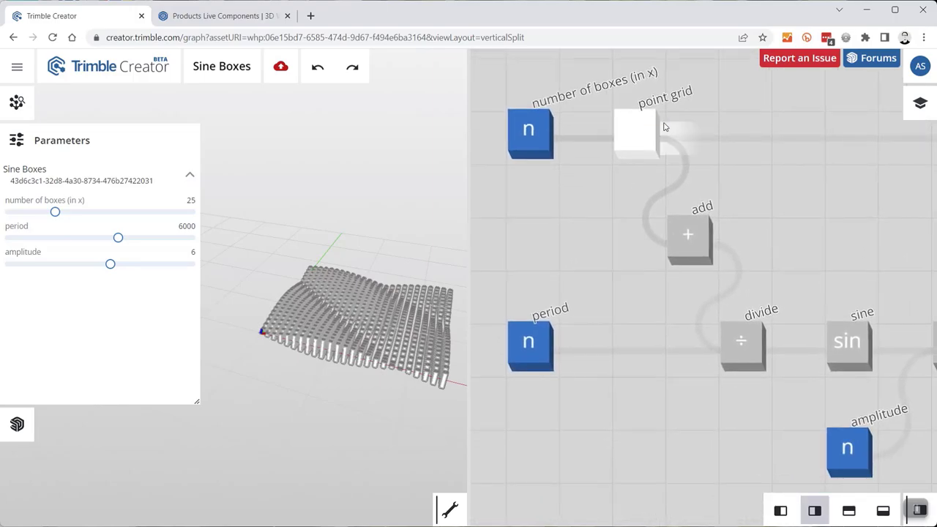
mouse_move(651, 156)
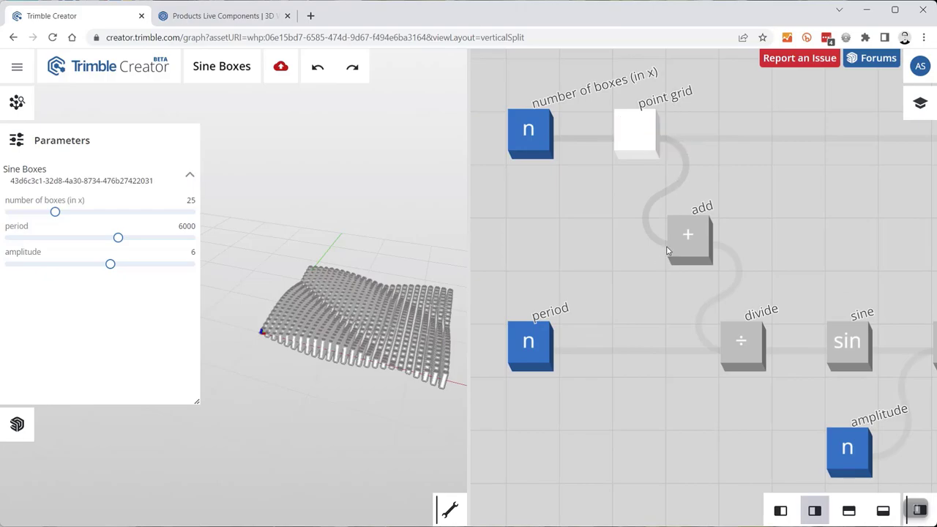
click(668, 236)
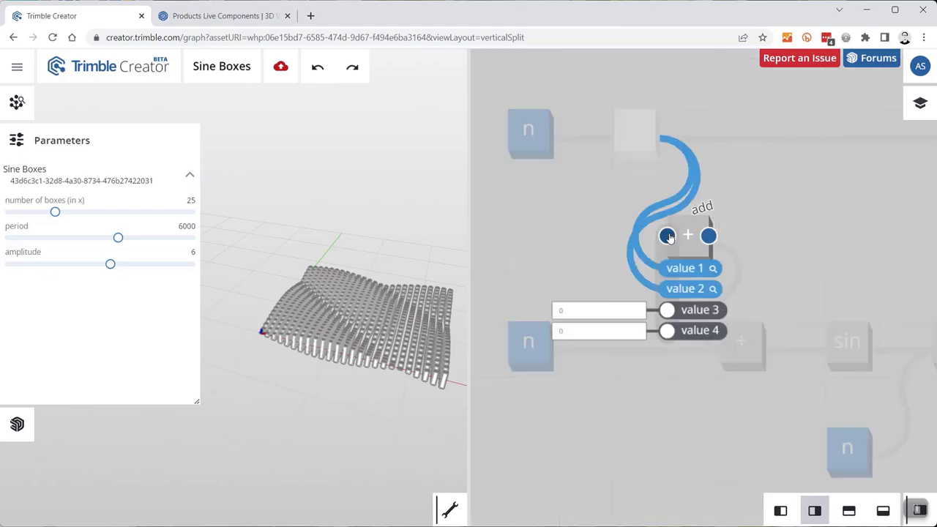
click(708, 236)
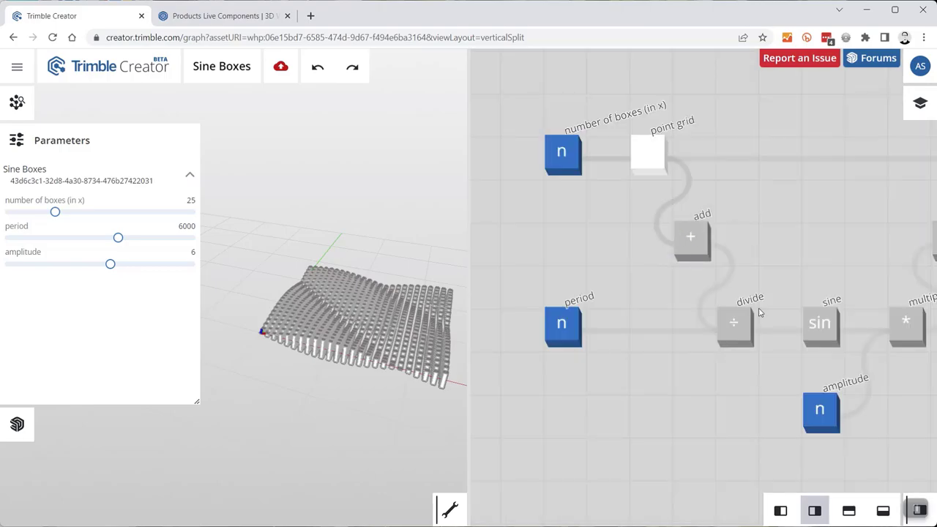
Trace the divide node's value 1 and value 2 inputs to the add and period nodes, and inspect its result outputs
mouse_move(718, 325)
click(719, 325)
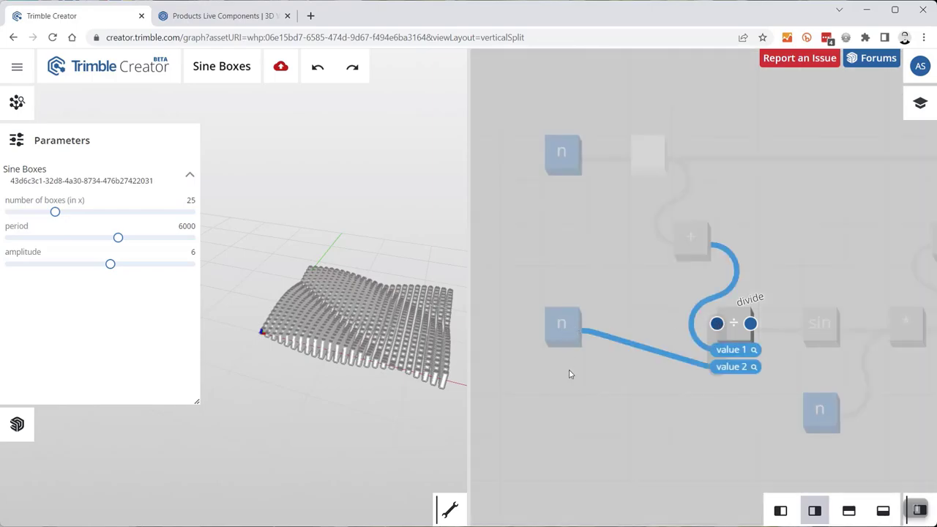
click(561, 328)
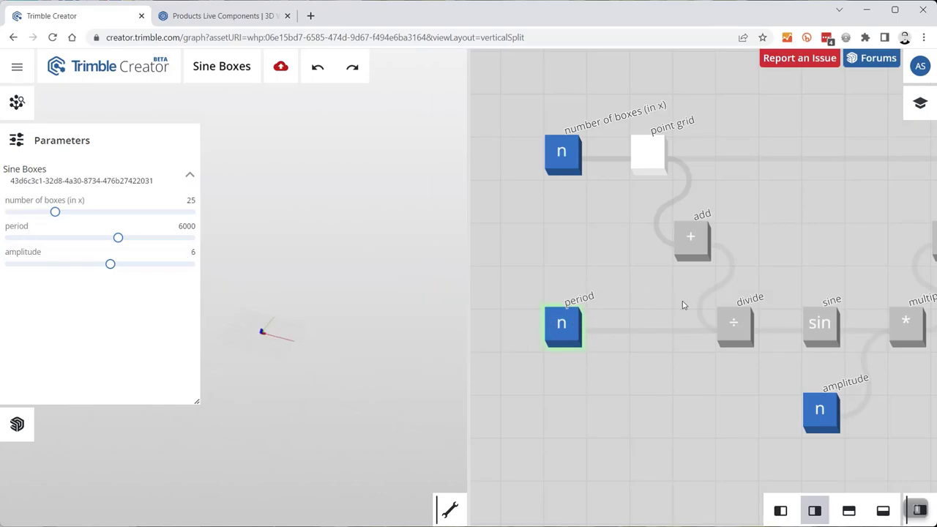
click(720, 326)
click(718, 324)
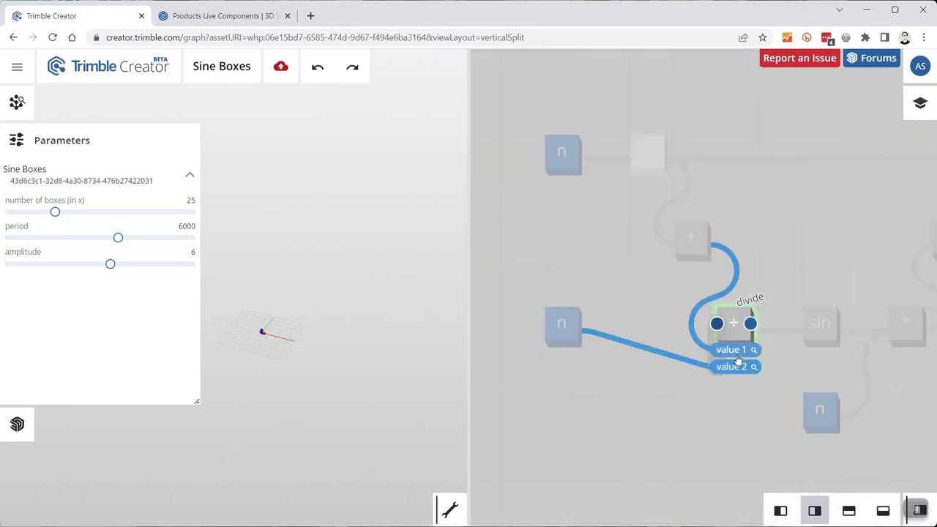
click(750, 324)
scroll(586, 293, down, 3)
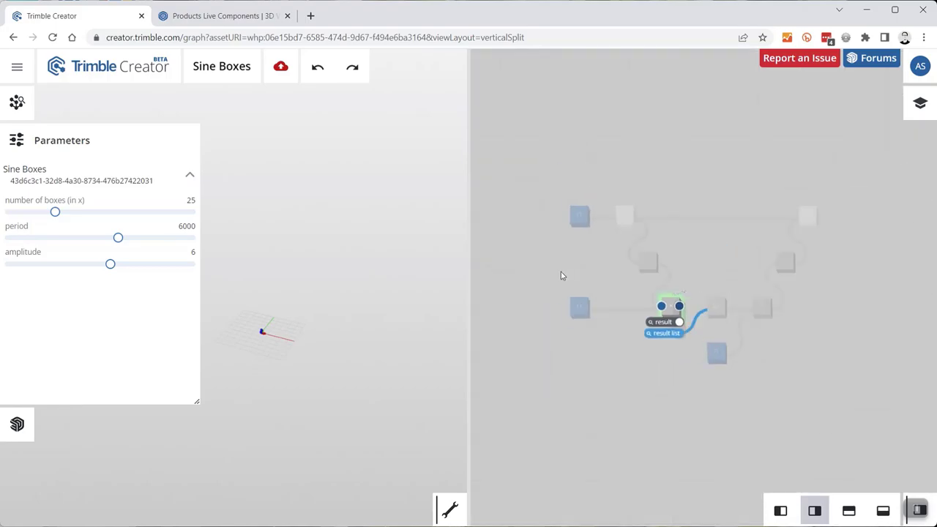
Inspect the sine node's value input and its result and result list outputs, and close them
scroll(732, 329, up, 5)
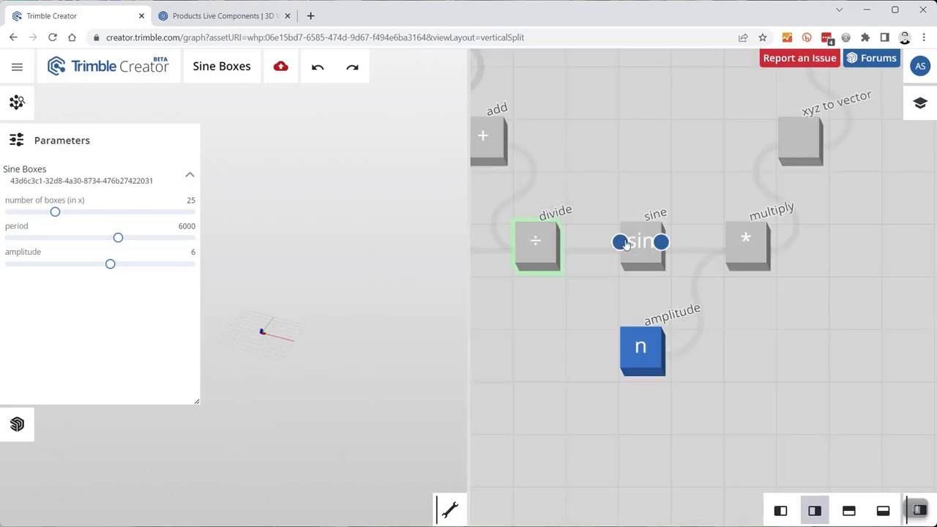
click(620, 242)
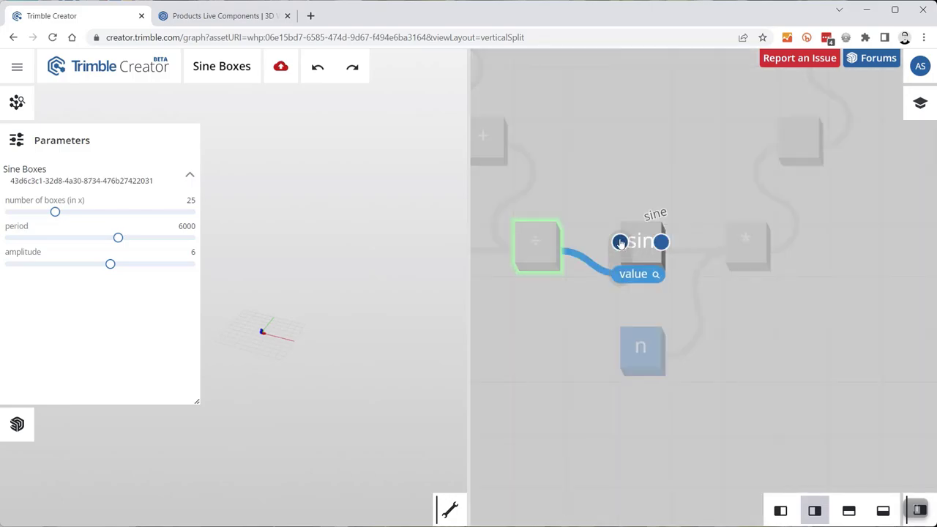
click(661, 242)
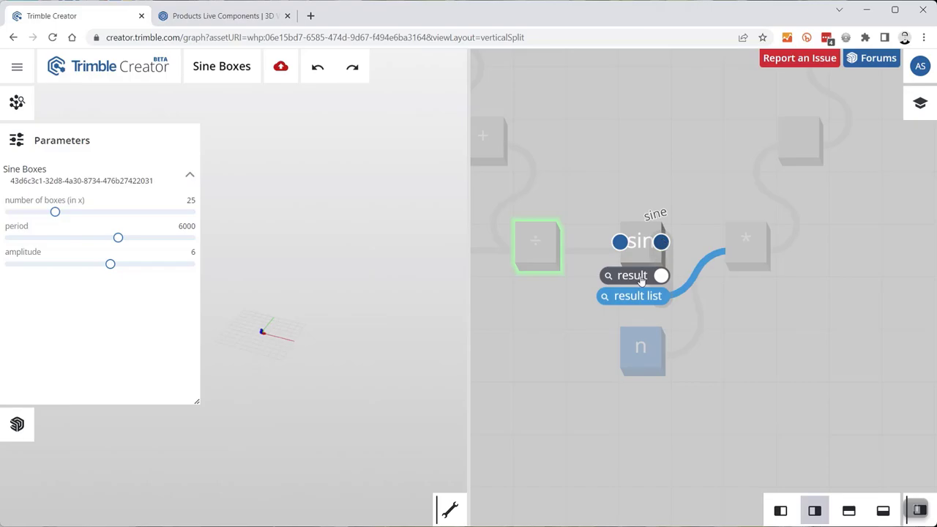
click(748, 251)
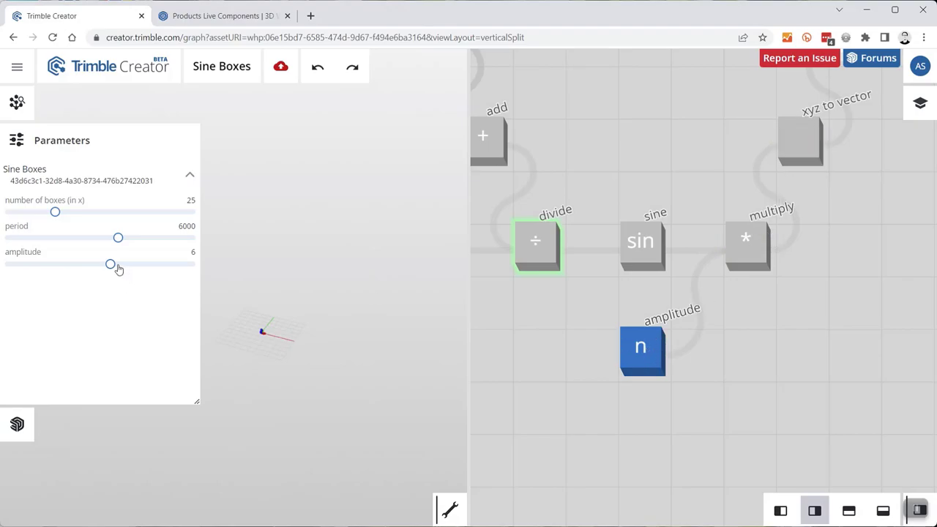
Preview the sine node's result list output and expand its float list into the table of values
scroll(809, 251, down, 4)
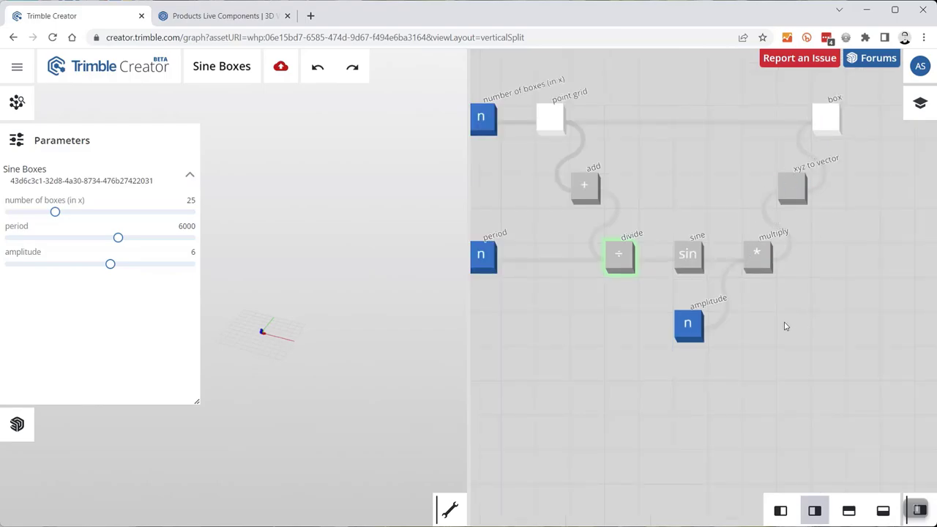
scroll(712, 337, up, 3)
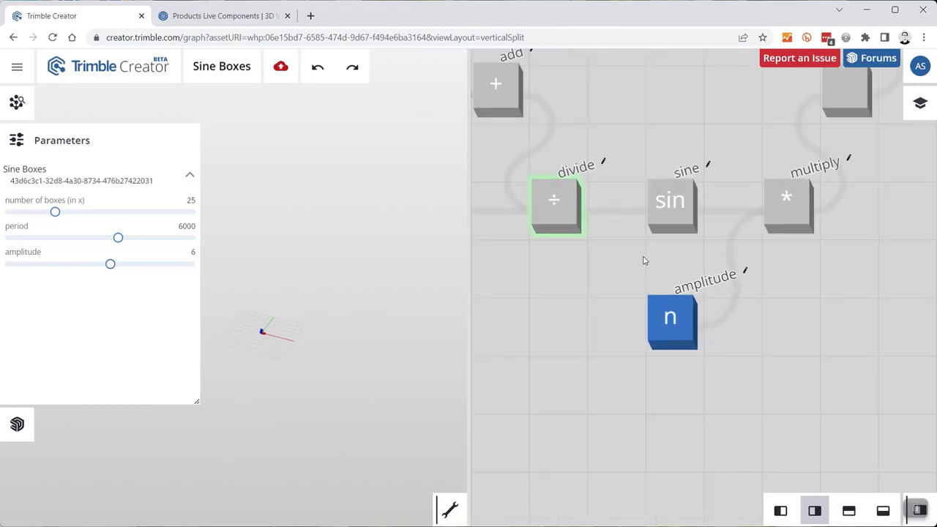
drag(642, 261, 638, 277)
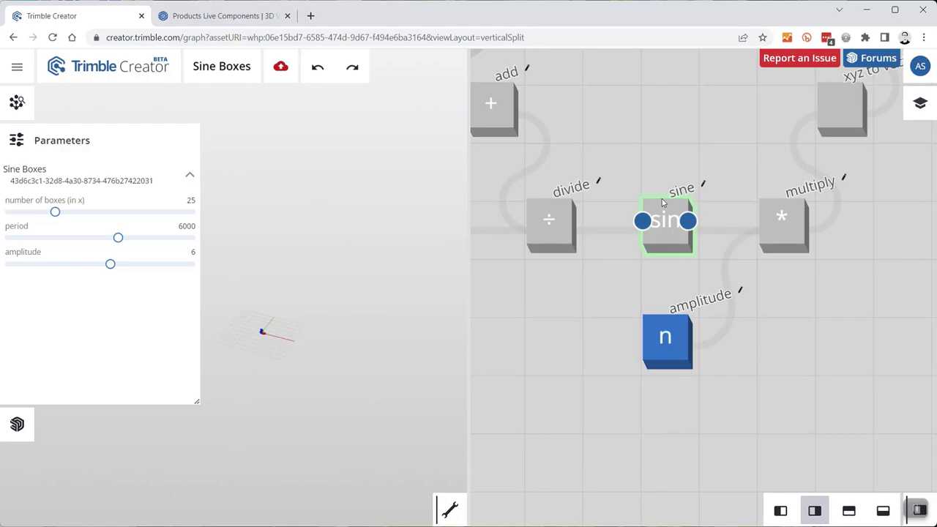
click(689, 224)
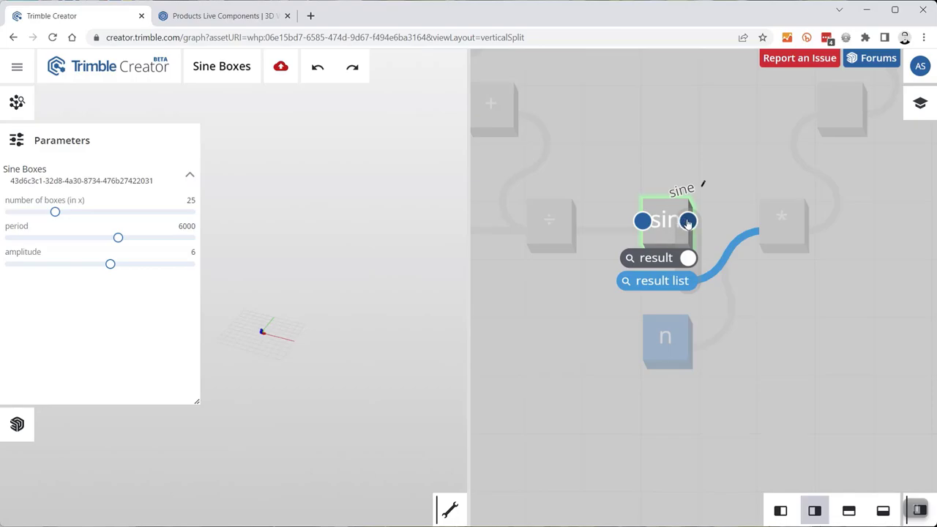
scroll(667, 296, up, 5)
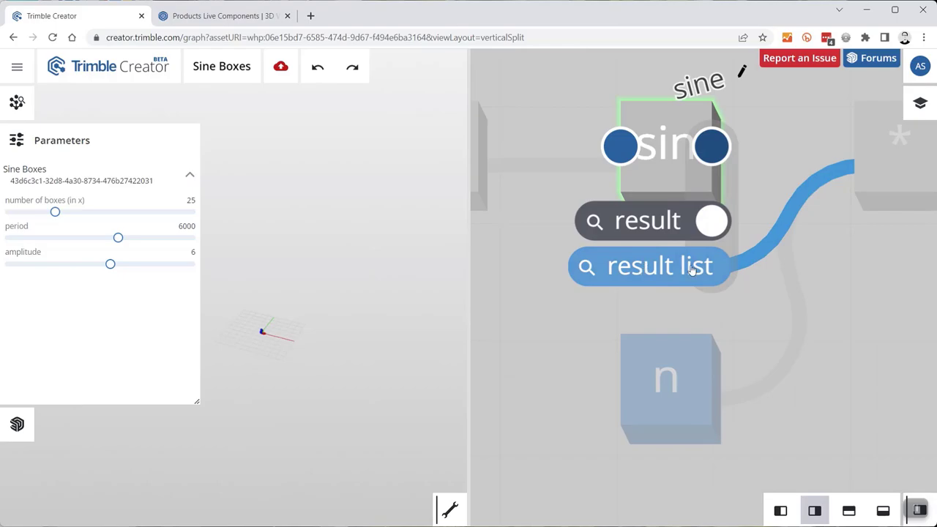
scroll(584, 271, down, 4)
click(585, 269)
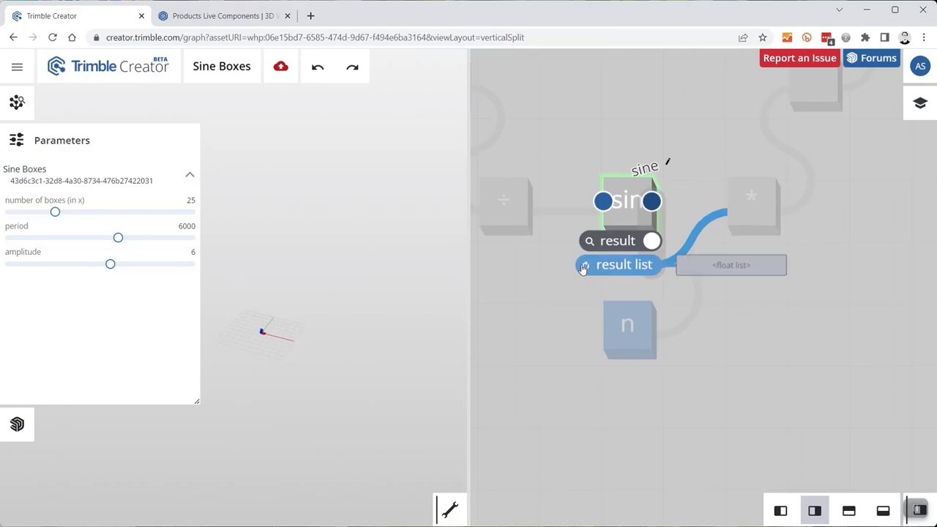
scroll(734, 268, up, 2)
click(733, 271)
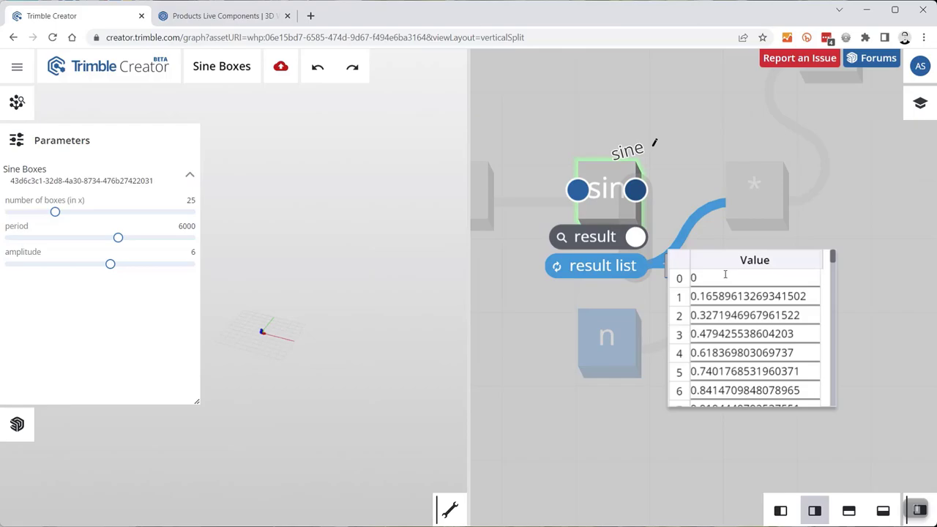
Read through the values in the sine result list and return to the first row
scroll(725, 274, down, 15)
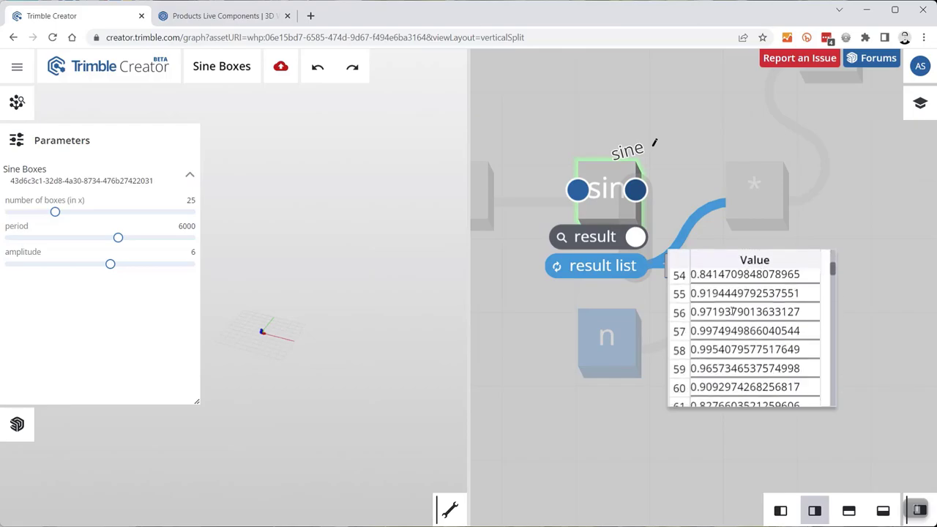
scroll(732, 311, down, 20)
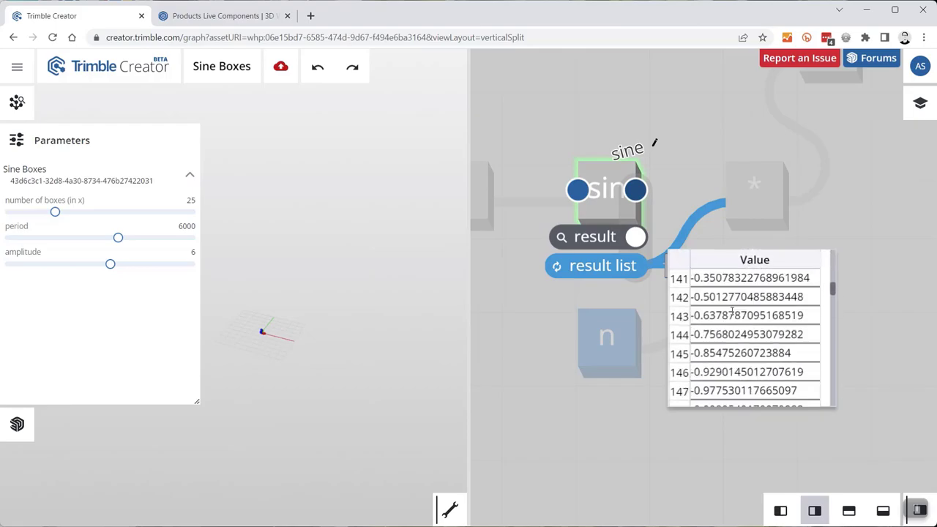
scroll(733, 311, down, 20)
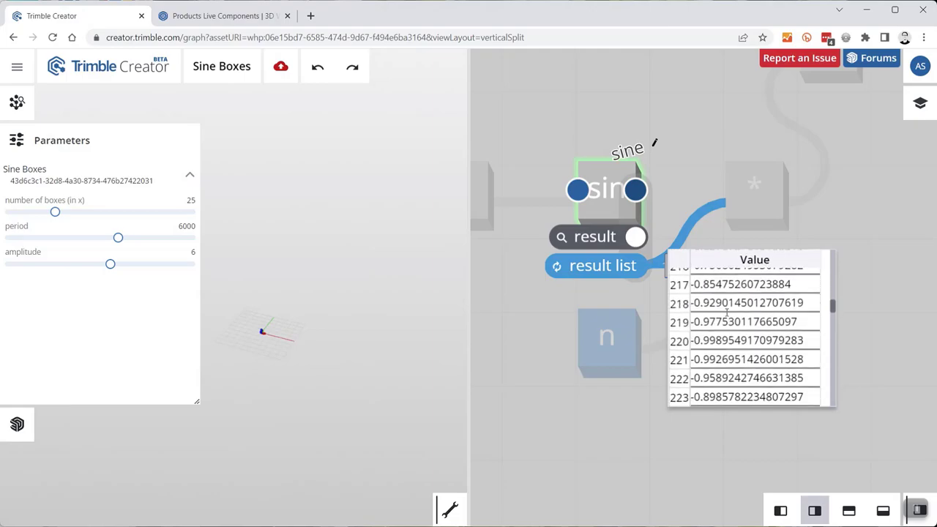
scroll(727, 313, up, 20)
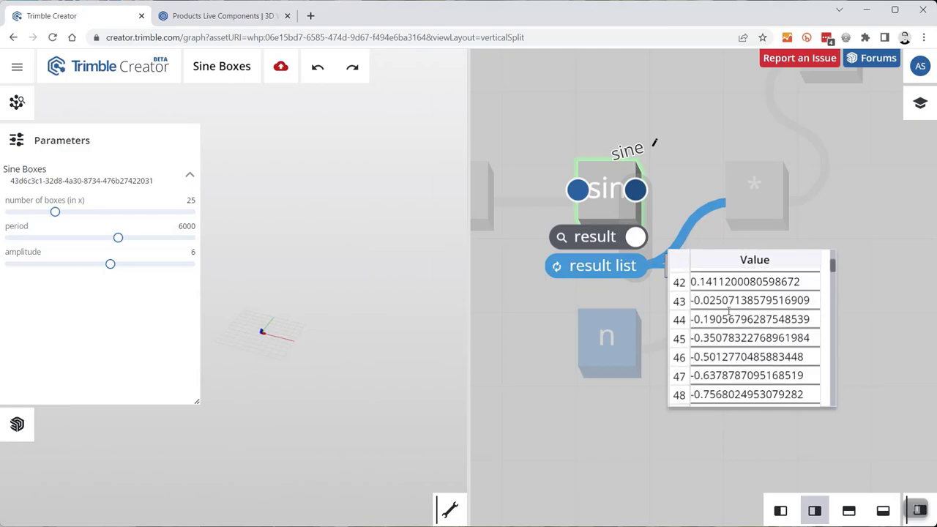
scroll(728, 311, up, 11)
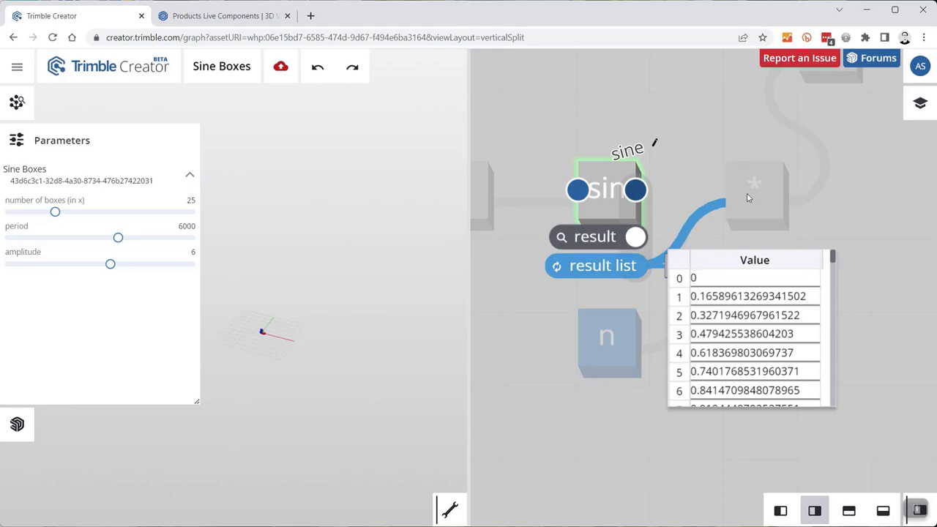
Recheck the values in the sine node's result list output, then close the outputs
click(556, 268)
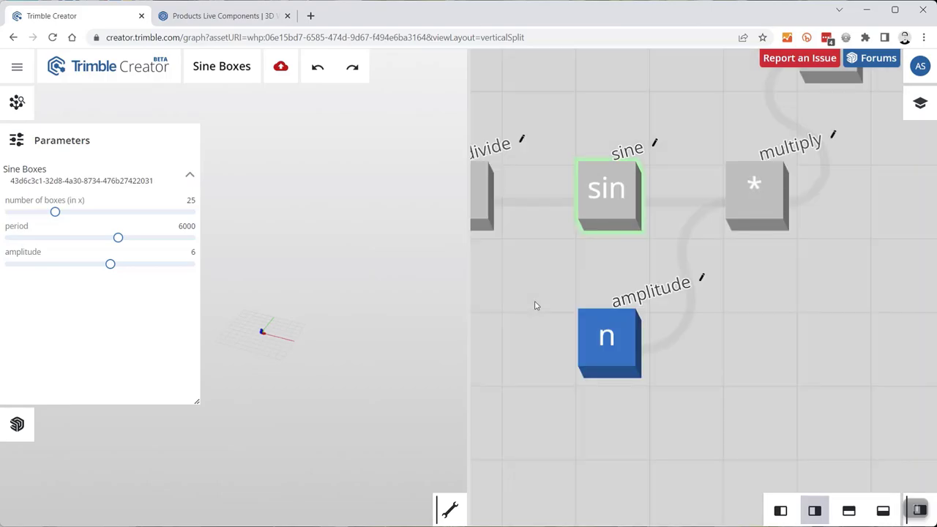
mouse_move(601, 230)
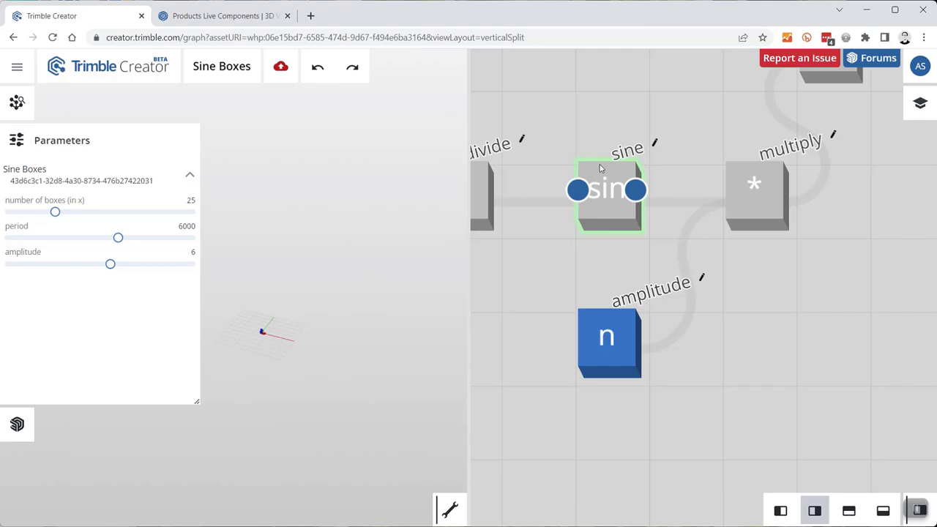
click(638, 200)
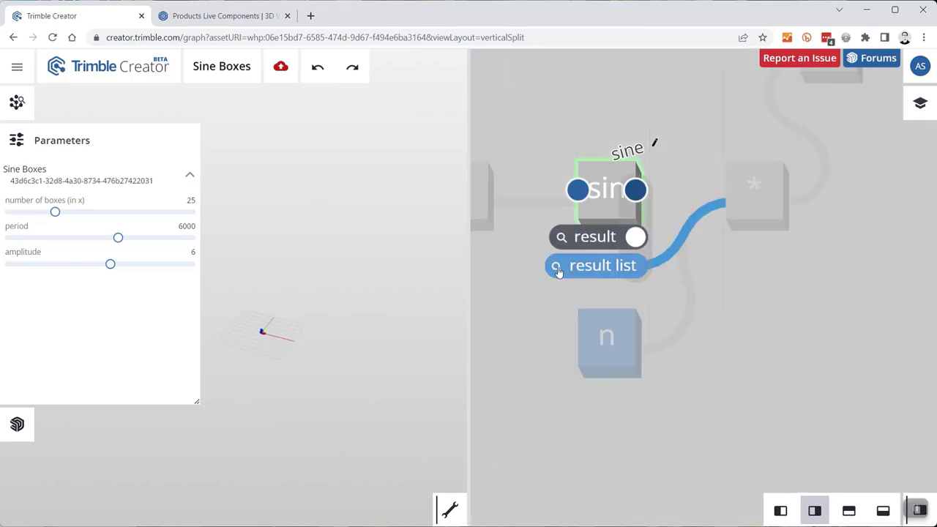
click(714, 266)
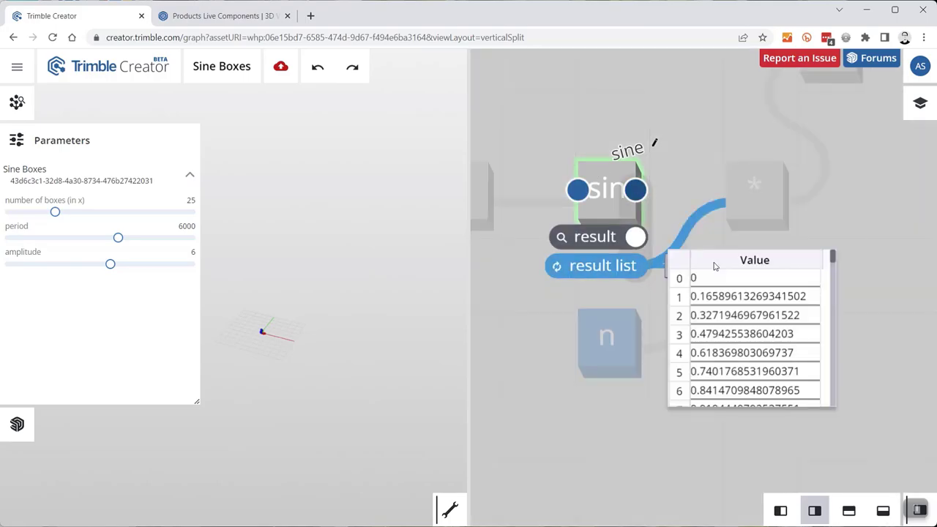
click(633, 89)
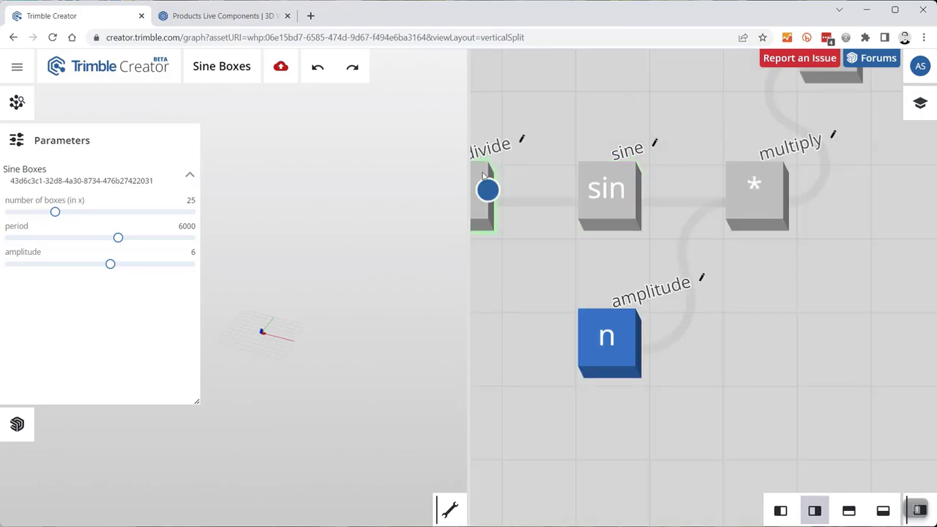
click(635, 190)
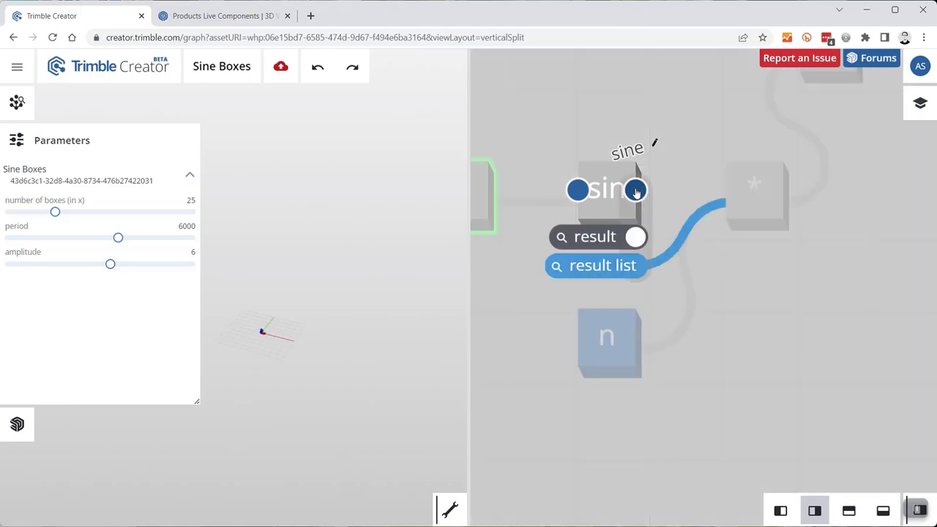
click(557, 267)
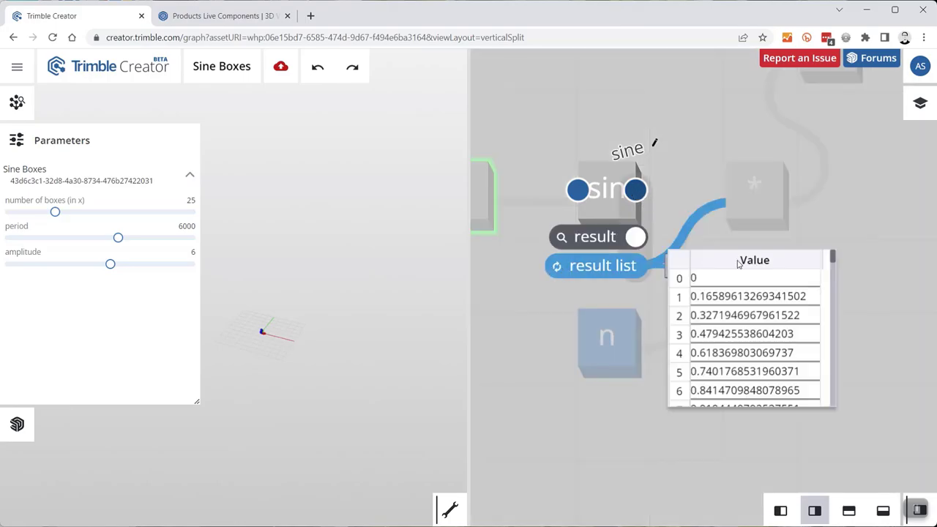
click(862, 274)
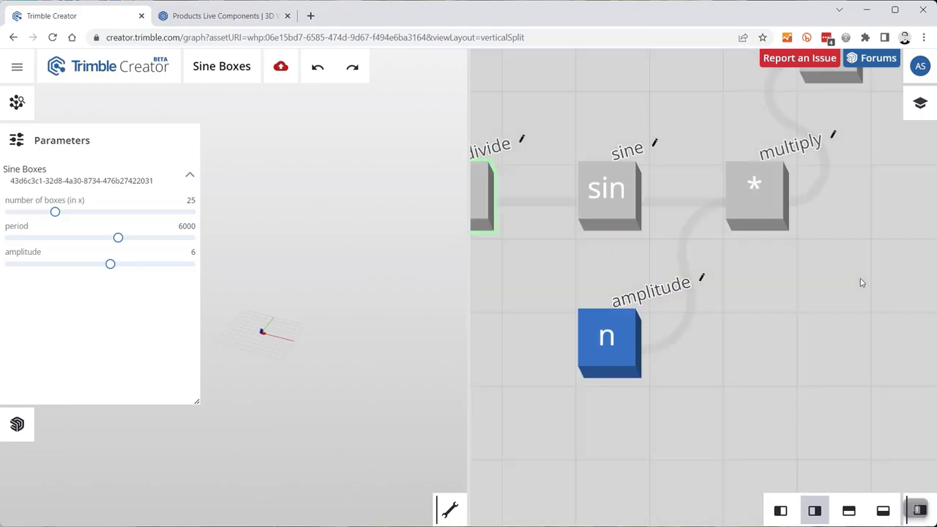
click(602, 169)
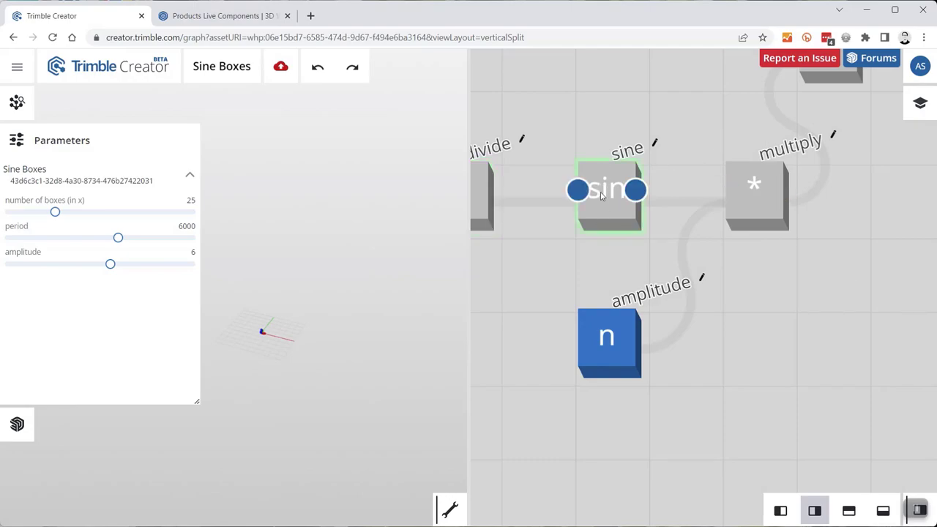
Inspect the xyz to vector node's x, y and z inputs and its vector and vector list outputs
scroll(609, 214, down, 3)
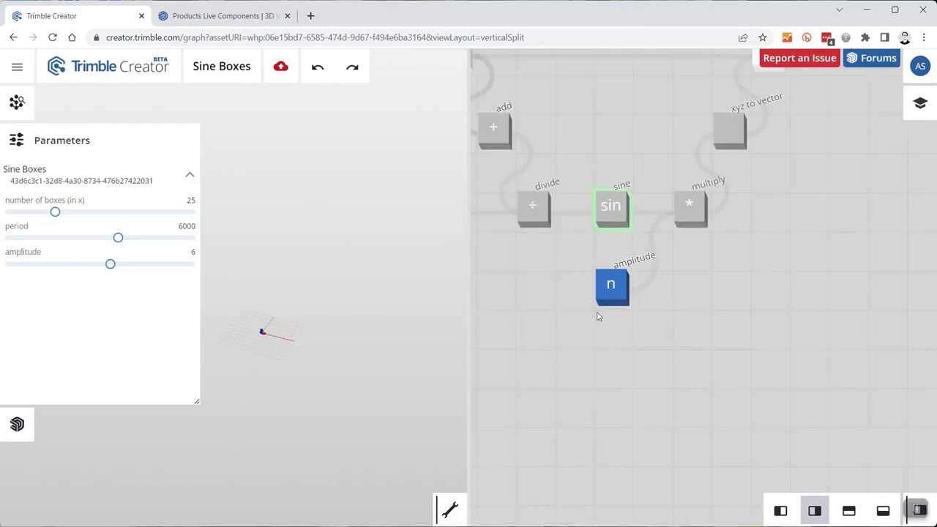
scroll(615, 307, down, 5)
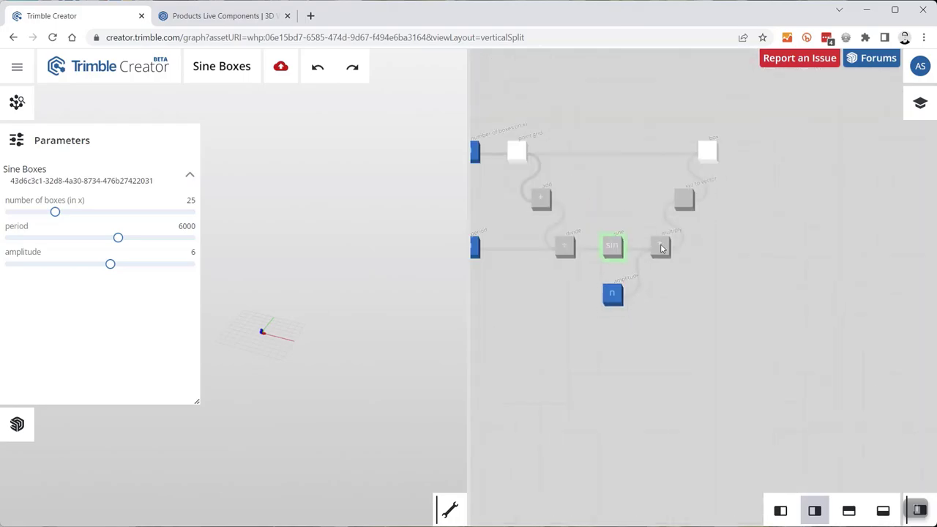
scroll(661, 249, up, 8)
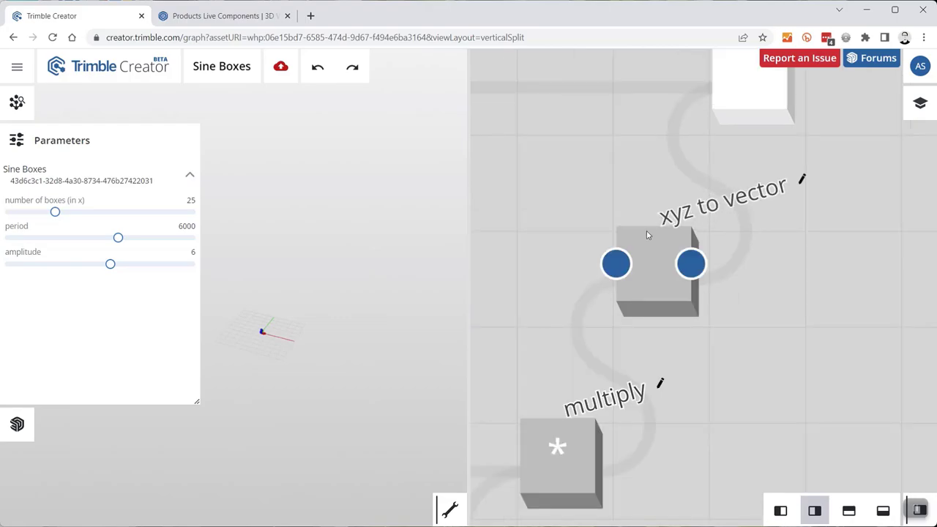
click(647, 233)
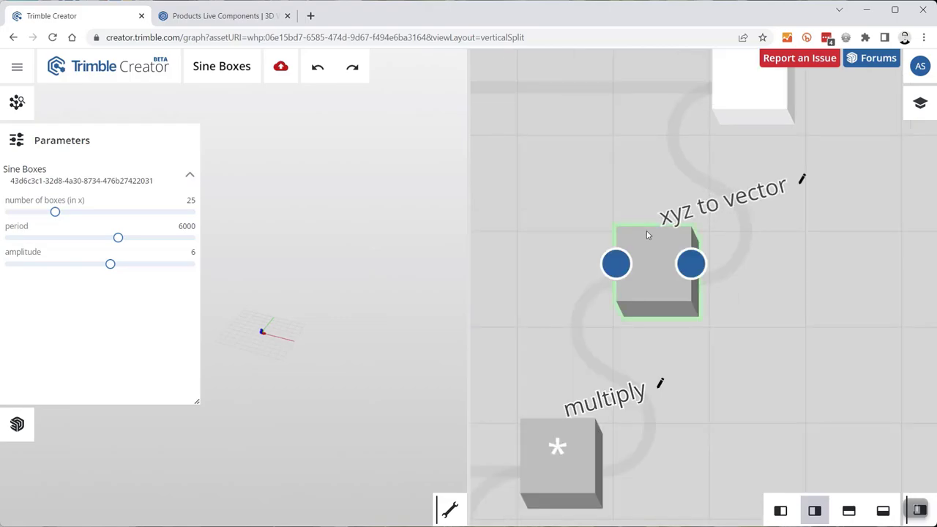
click(615, 262)
scroll(666, 250, down, 2)
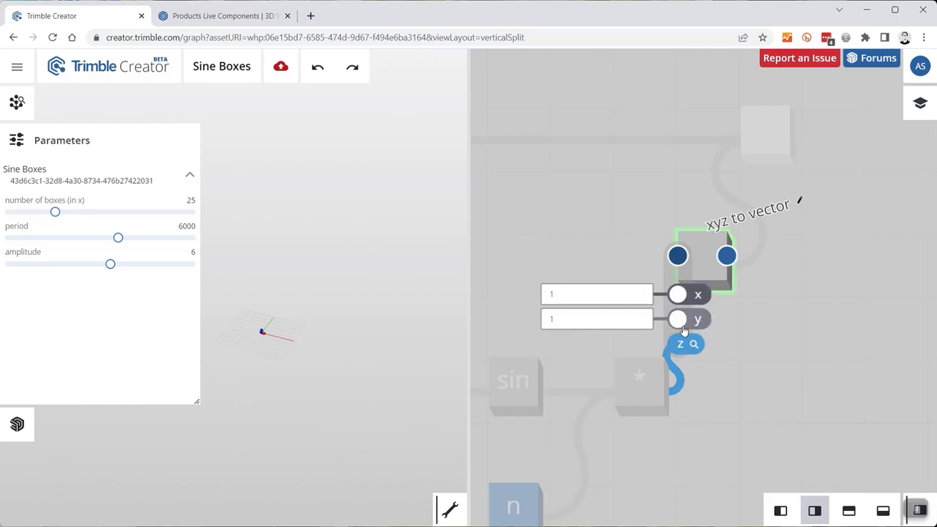
mouse_move(726, 255)
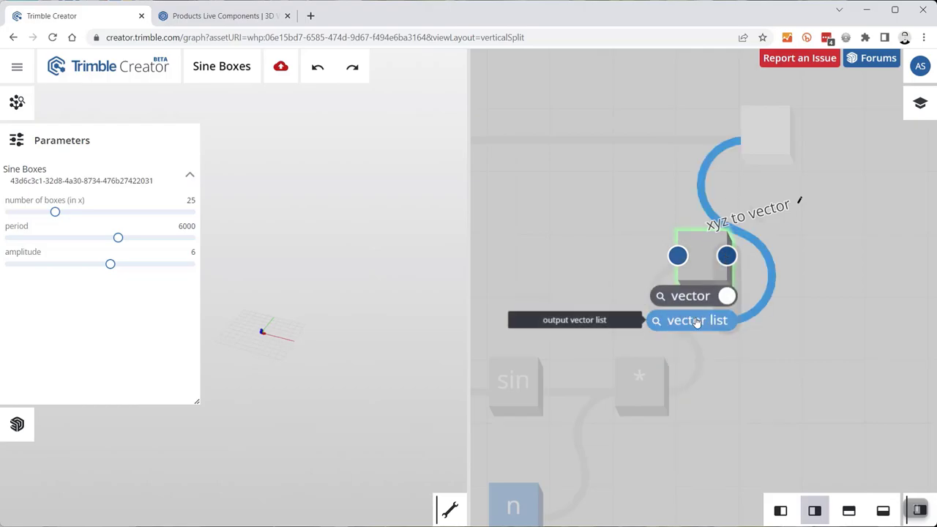
Preview the xyz to vector node's vector list output and read through its table of X, Y and Z values
click(656, 326)
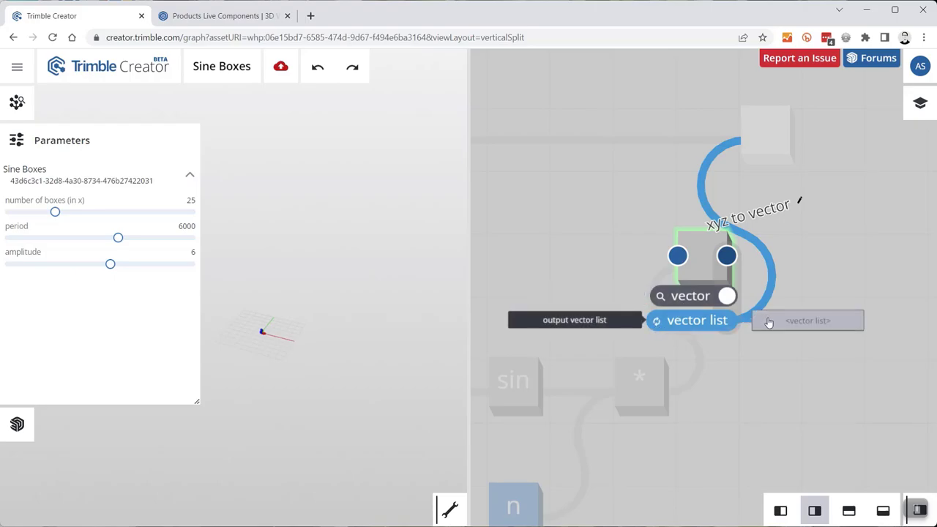
scroll(862, 361, down, 6)
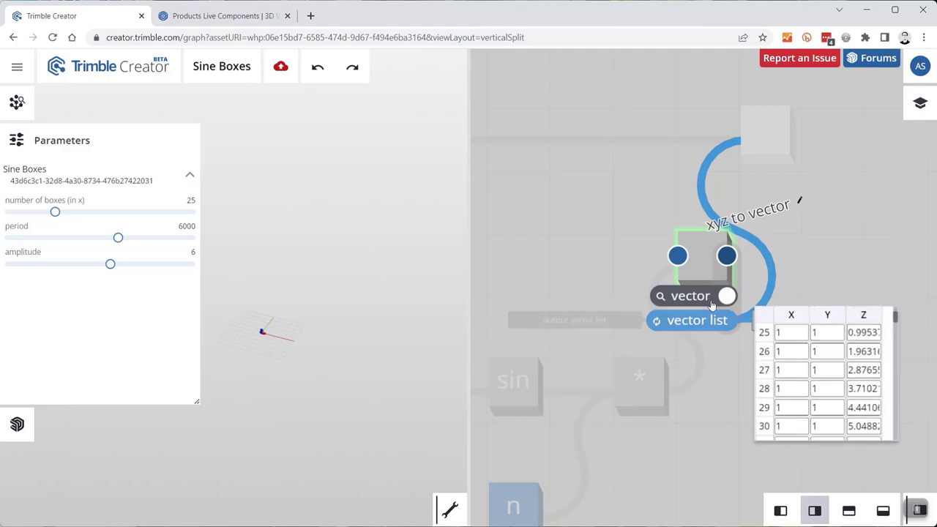
scroll(862, 363, down, 1)
scroll(862, 363, down, 3)
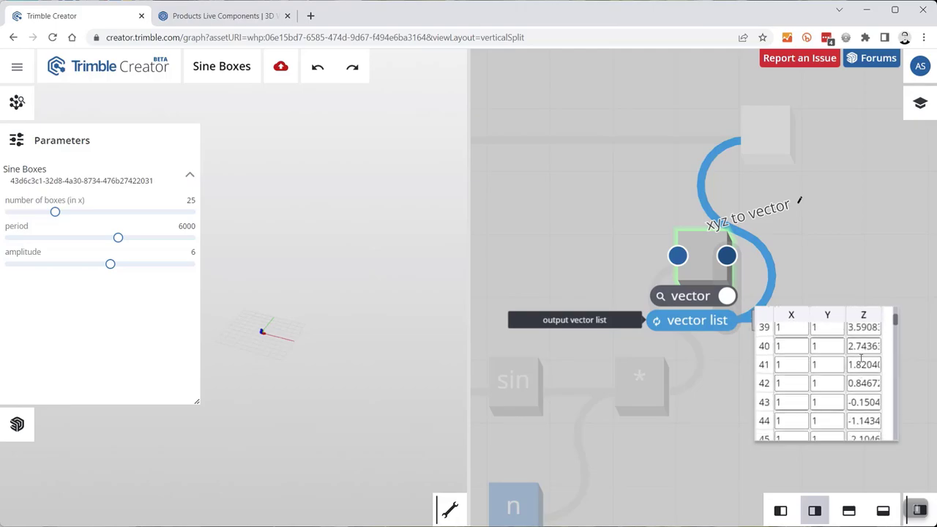
Recheck the xyz to vector node's inputs and follow its output connection to the box node
click(681, 258)
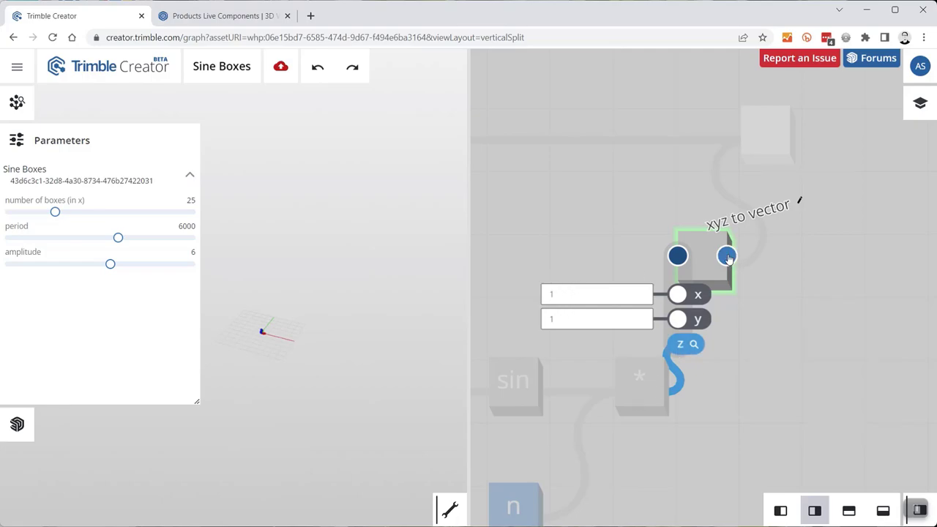
drag(727, 256, 742, 129)
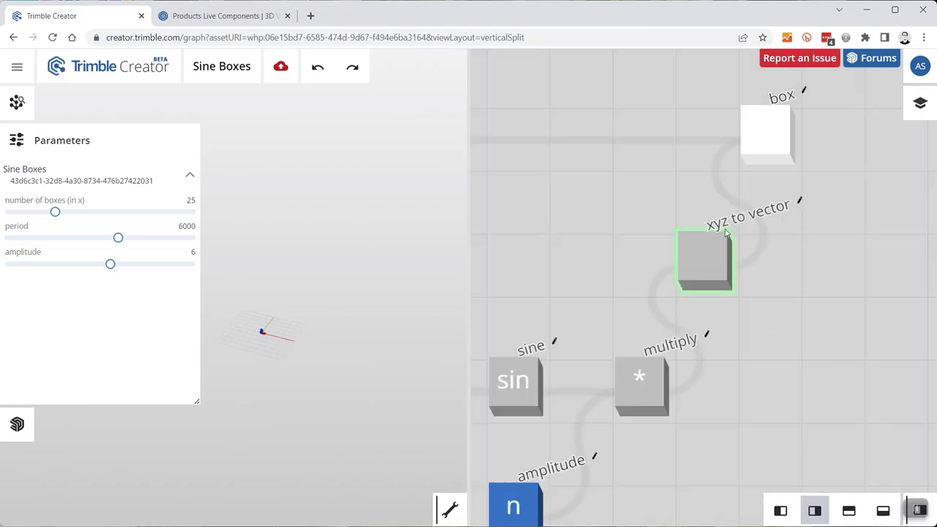
mouse_move(727, 257)
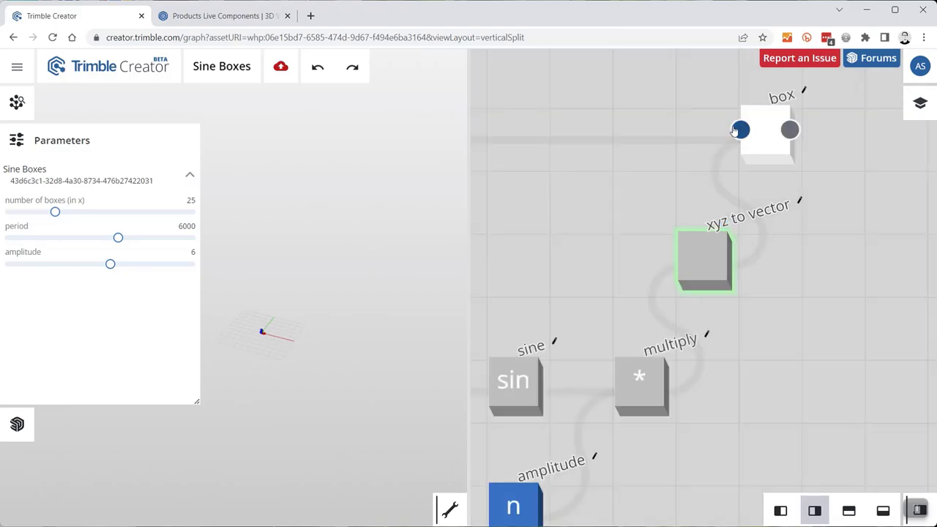
Inspect the box node's inputs and trace its center connection back to the point grid node
mouse_move(736, 129)
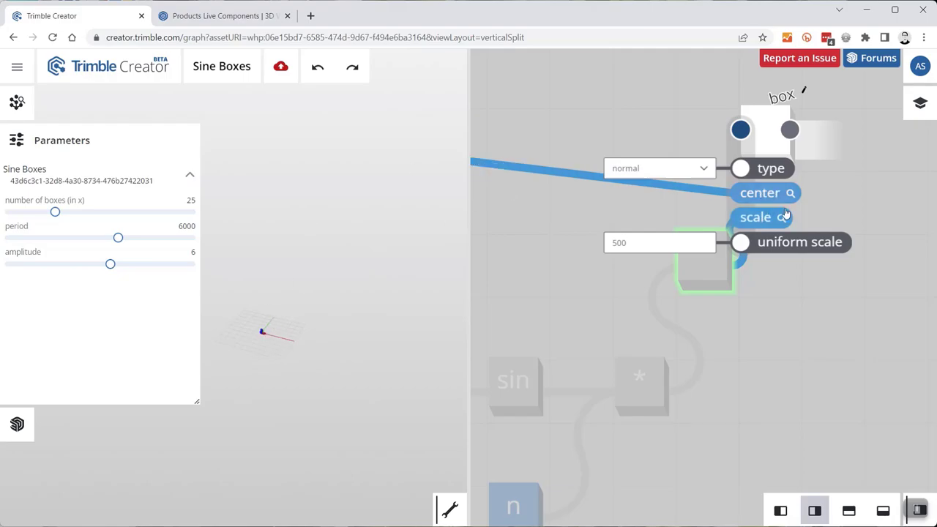
scroll(667, 212, down, 5)
scroll(667, 212, up, 5)
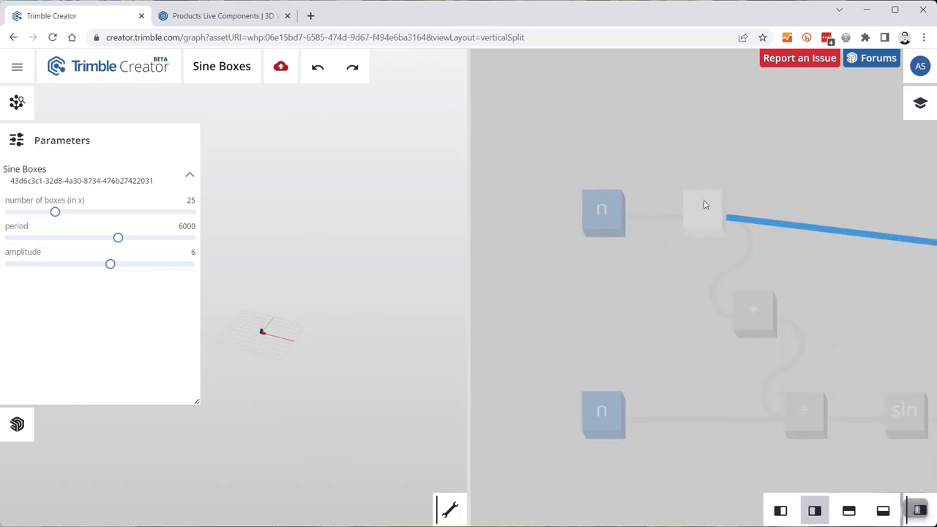
scroll(496, 257, down, 5)
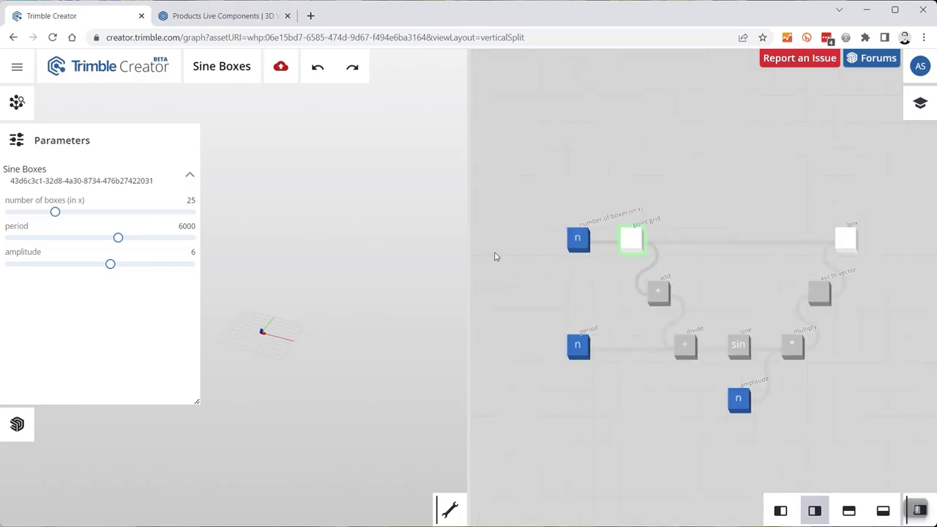
Select the box node to show its geometry in the 3D view
scroll(716, 244, up, 6)
click(708, 233)
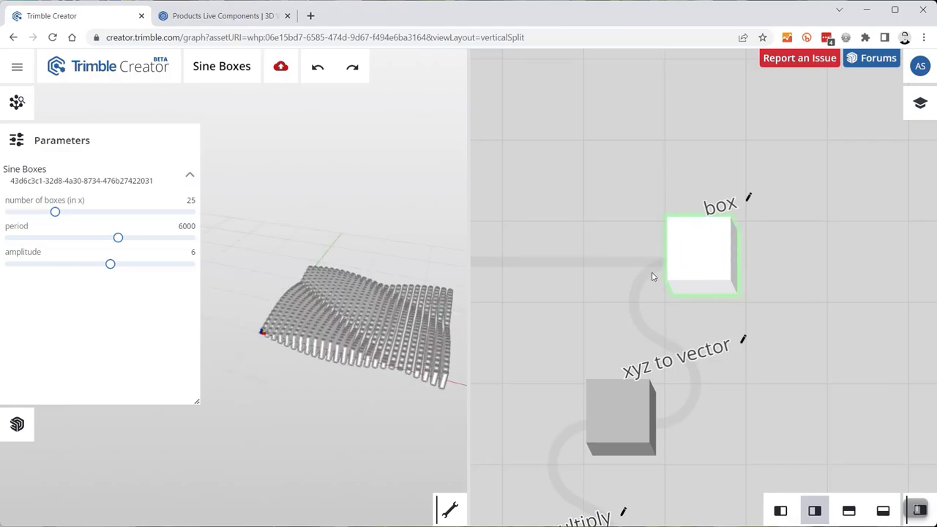
scroll(350, 368, up, 5)
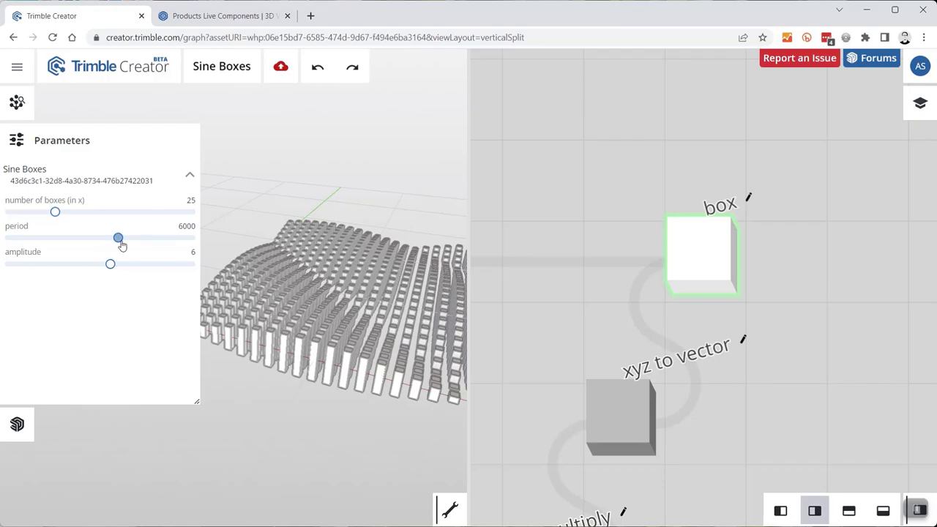
Set the number of boxes in x to 17, vary the period and amplitude, and hide the parameters
drag(55, 218, 40, 213)
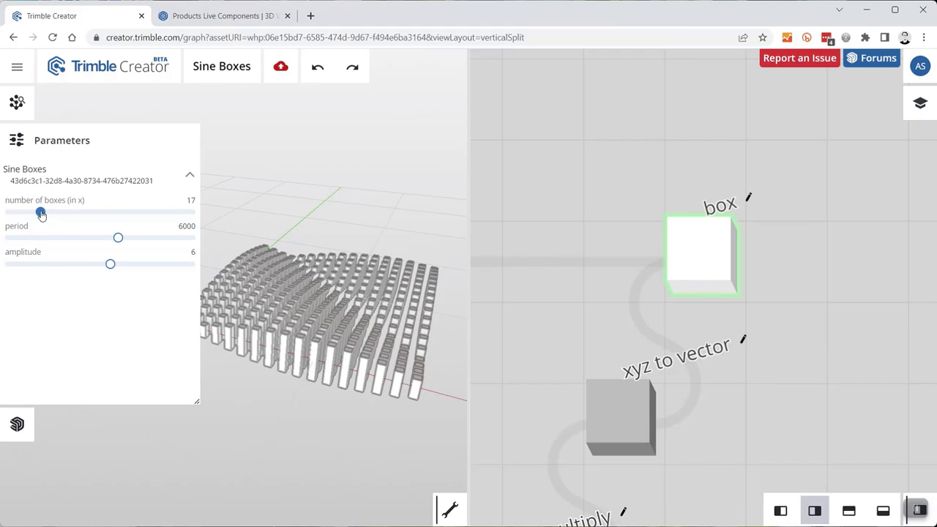
drag(118, 238, 99, 271)
click(17, 141)
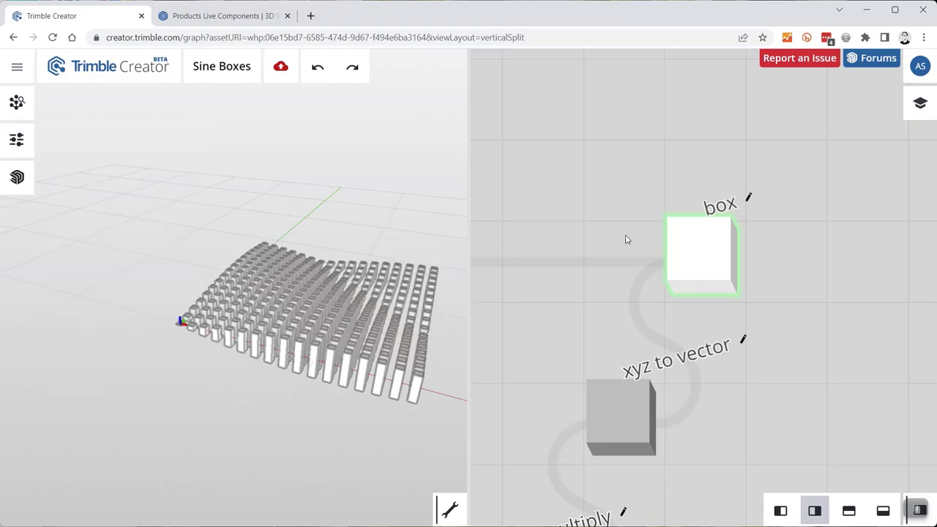
Select the point grid node and review its connections to the number of boxes, add and box nodes
scroll(769, 278, down, 6)
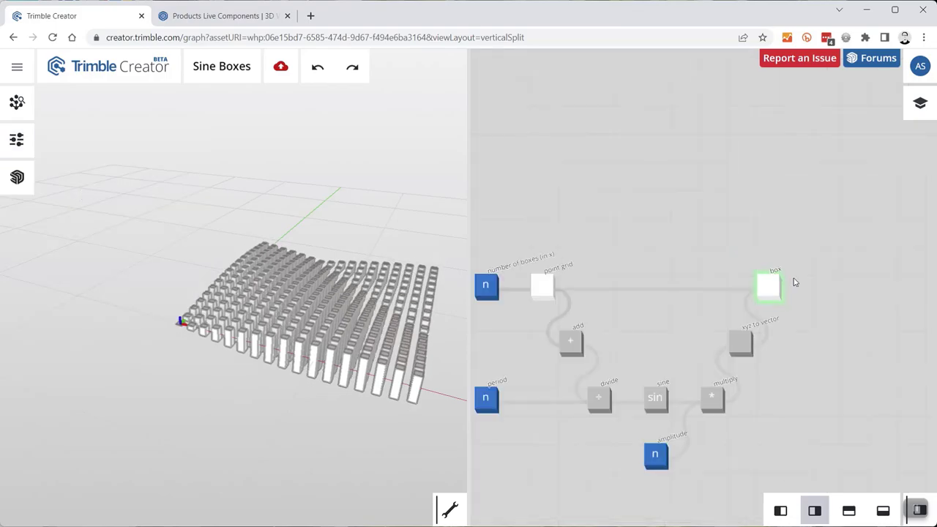
scroll(670, 297, up, 2)
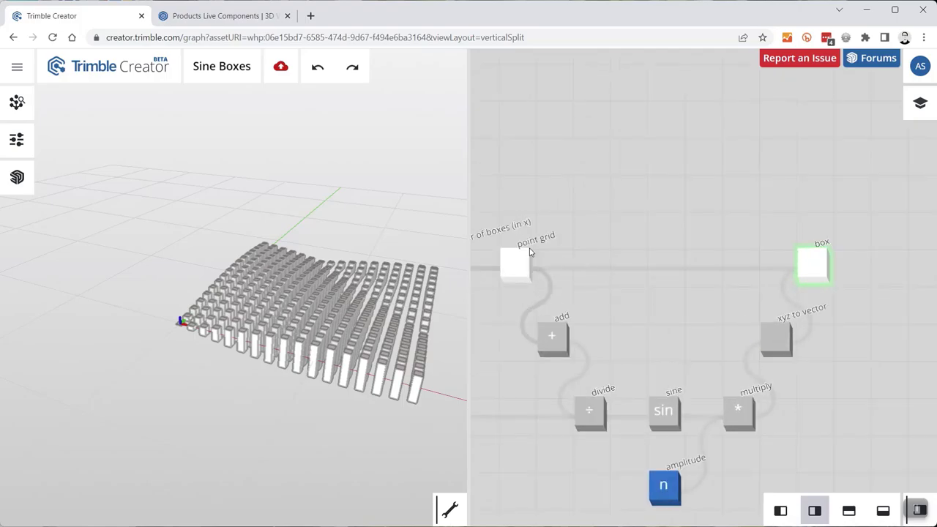
click(513, 279)
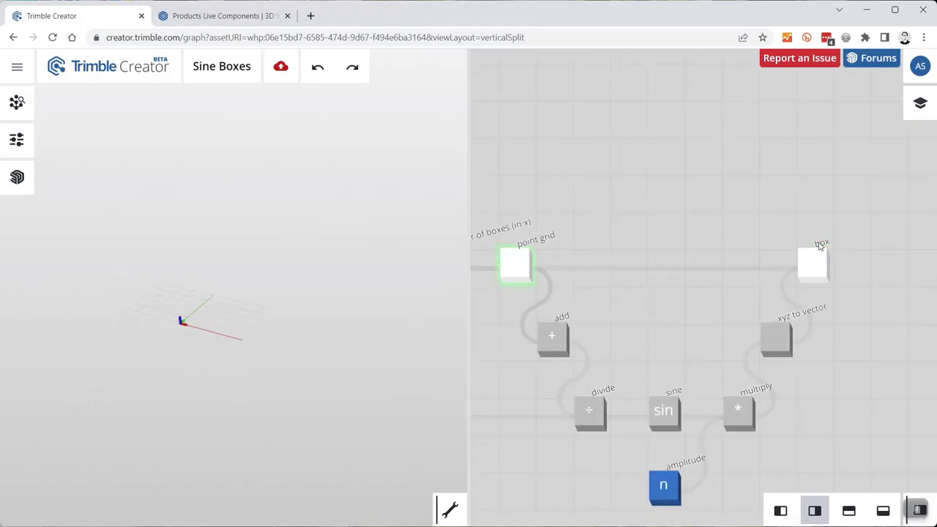
mouse_move(818, 273)
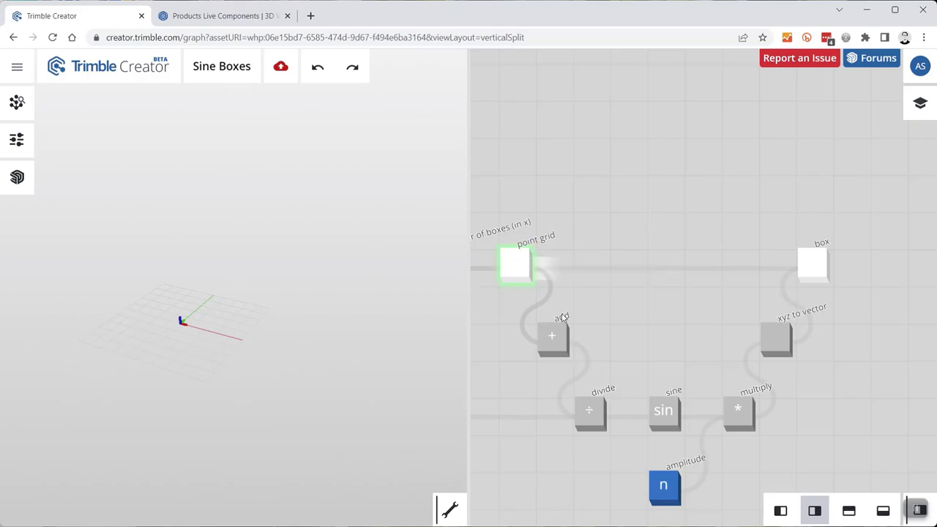
scroll(607, 238, down, 5)
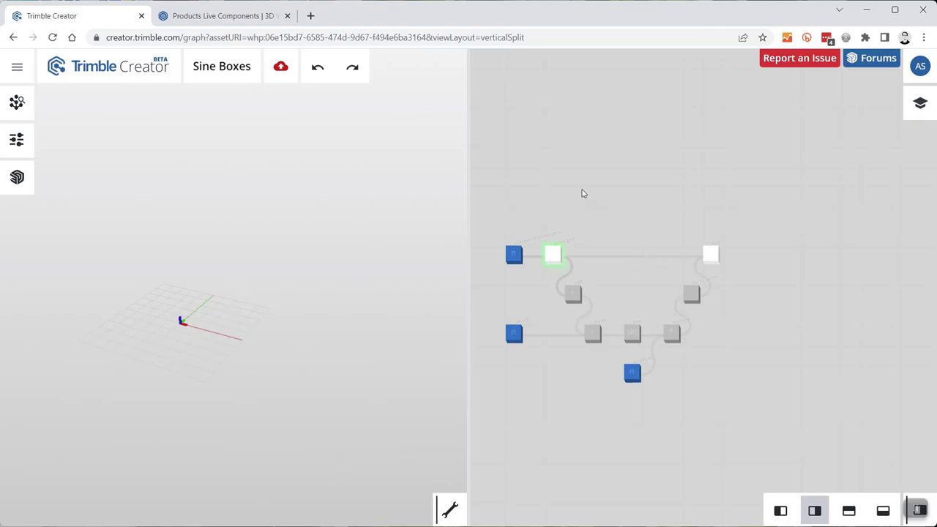
scroll(561, 250, up, 3)
scroll(635, 255, down, 2)
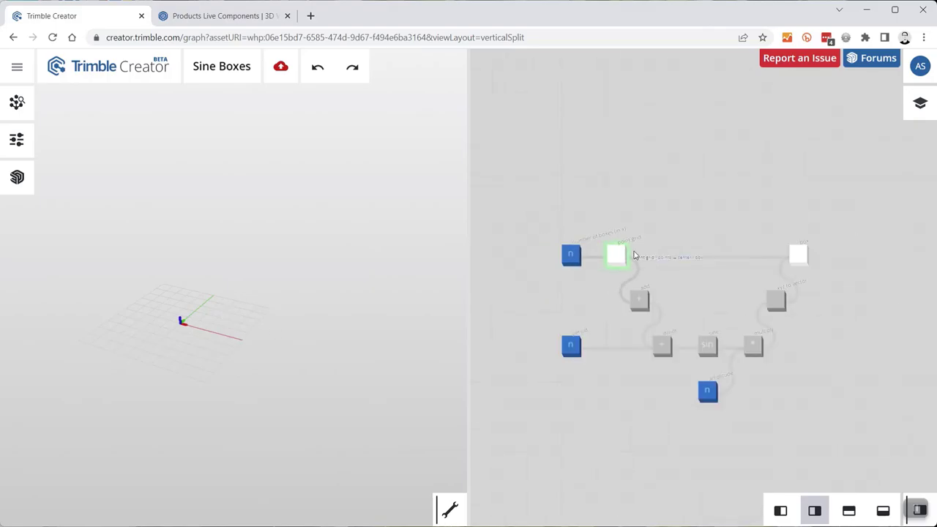
scroll(635, 256, up, 3)
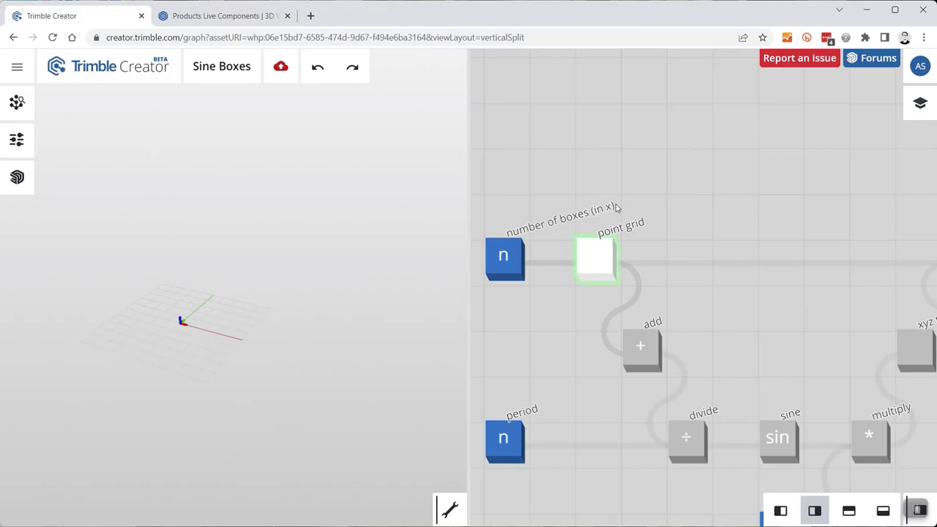
Select the box node and inspect the resulting box array from different distances and angles in the 3D view
scroll(592, 268, down, 2)
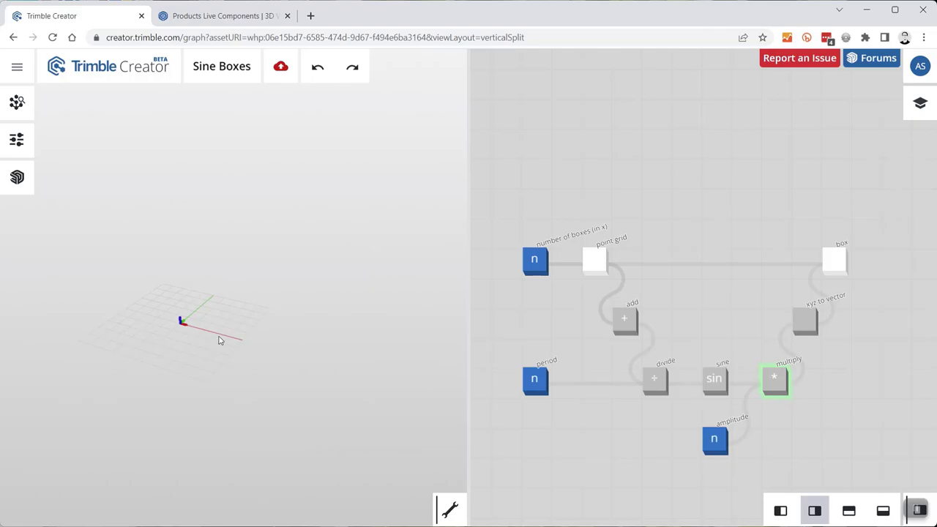
click(836, 272)
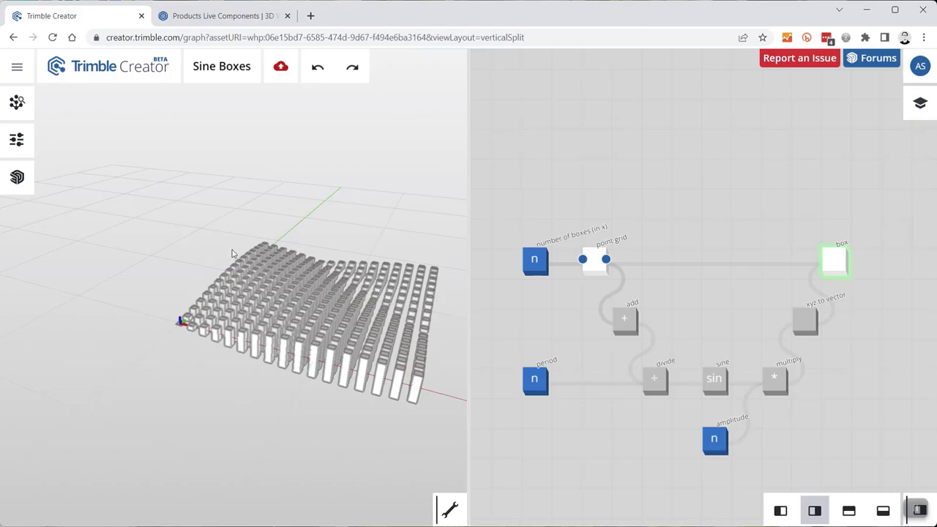
scroll(313, 320, up, 3)
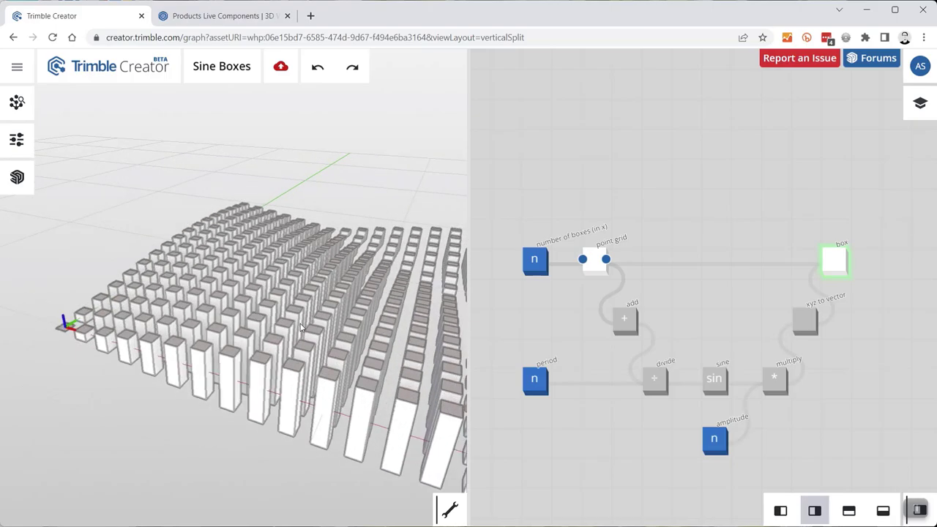
scroll(300, 327, down, 5)
scroll(393, 275, up, 3)
drag(348, 325, 303, 307)
scroll(304, 306, down, 2)
drag(288, 269, 310, 286)
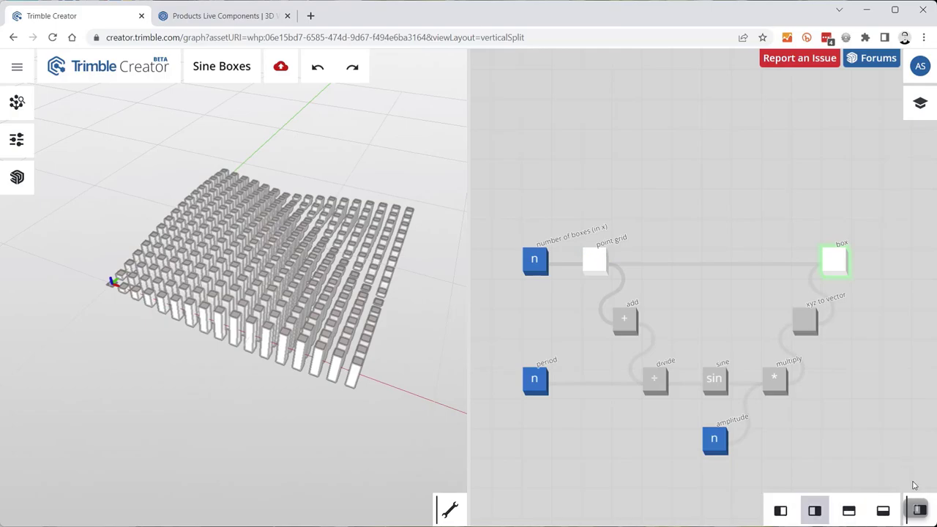
Save the Sine Boxes graph and open it as a Live Component in the SketchUp configurator
click(279, 68)
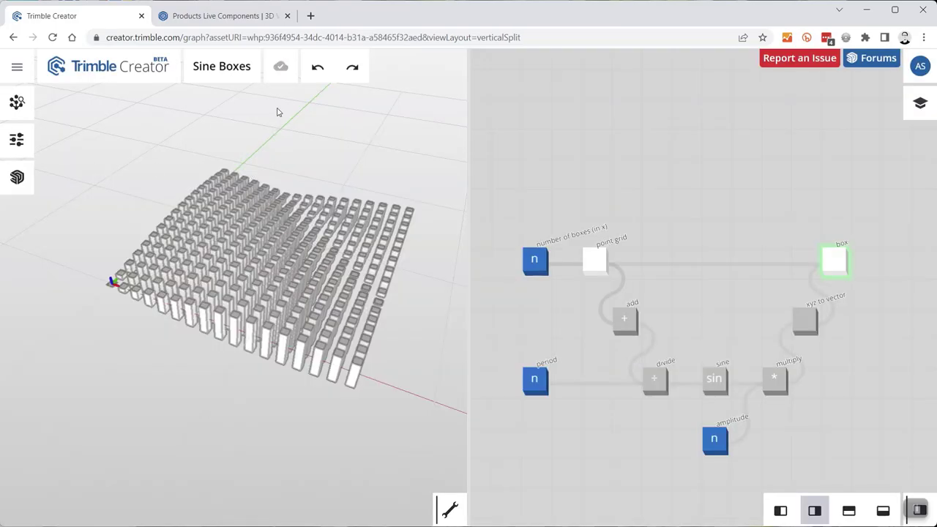
click(18, 179)
click(560, 300)
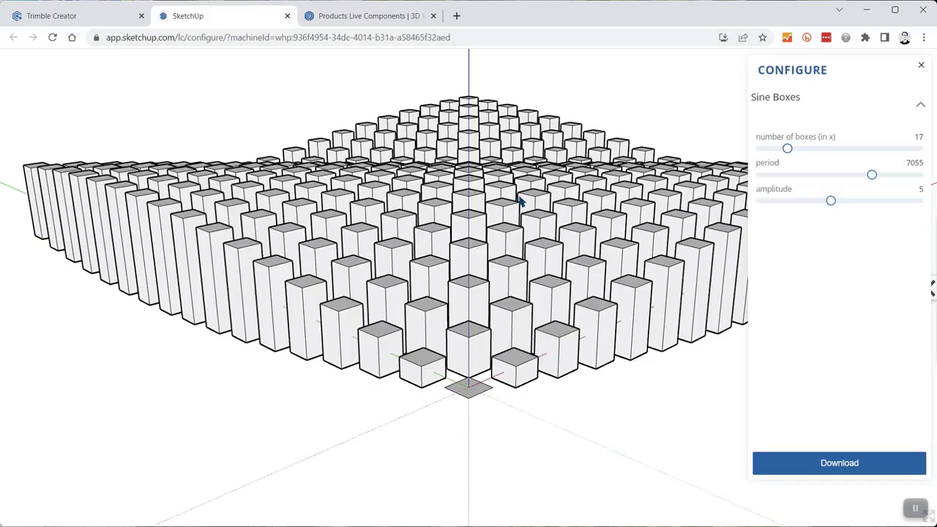
Set the period of the Sine Boxes component to 5440 and download it as a SketchUp file
scroll(487, 207, down, 5)
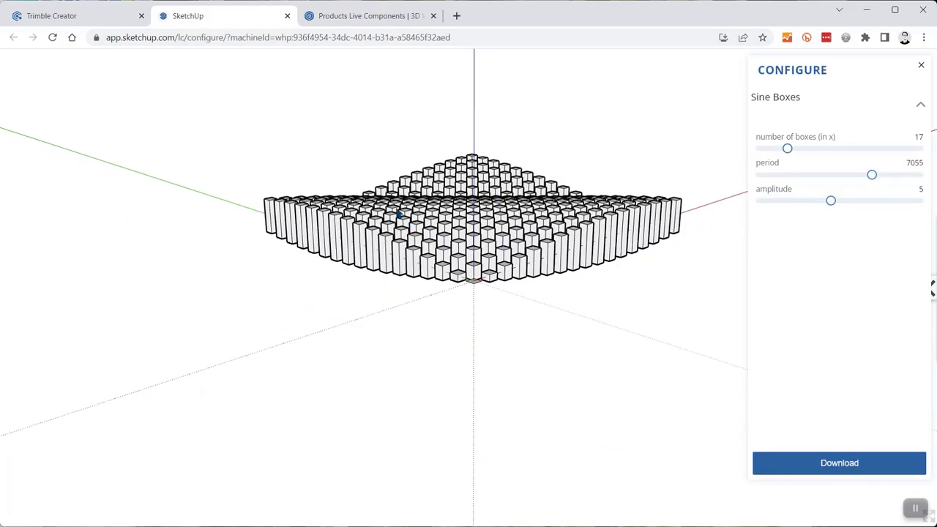
middle_drag(407, 335, 383, 252)
scroll(382, 251, up, 3)
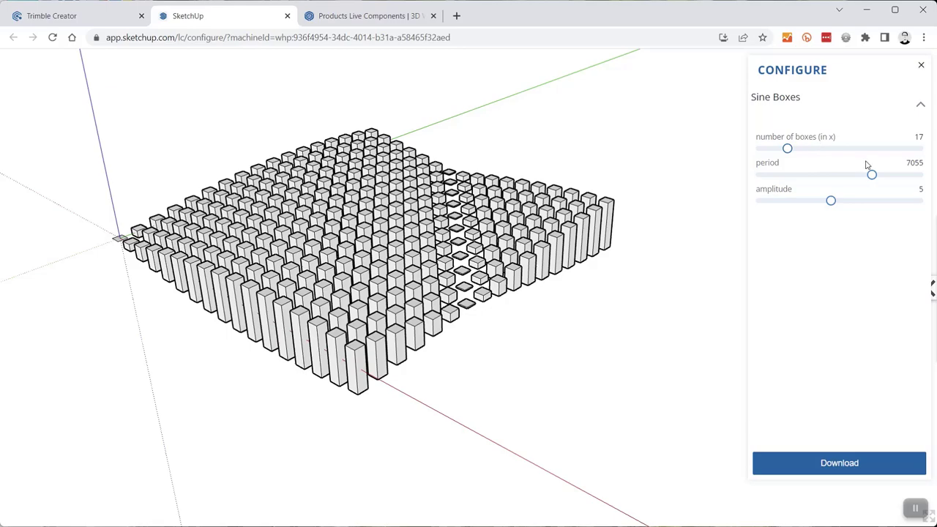
drag(871, 176, 848, 180)
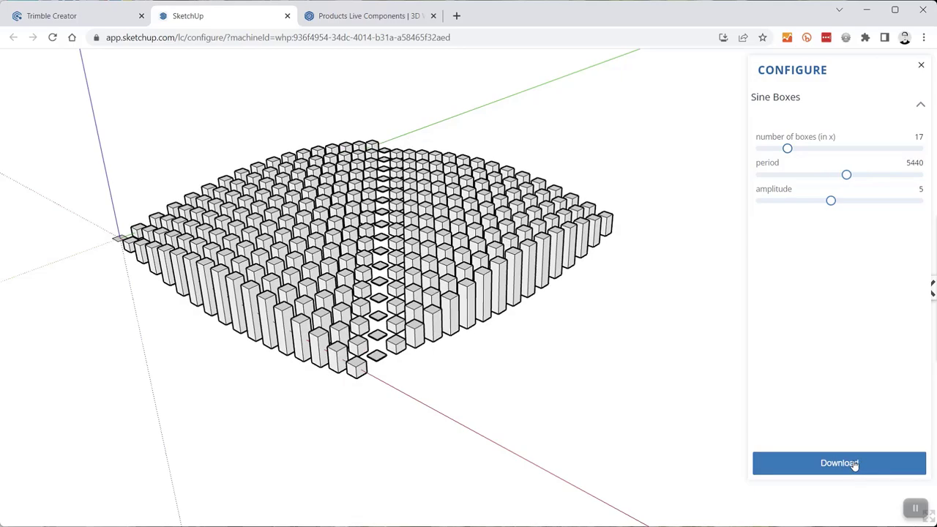
click(854, 464)
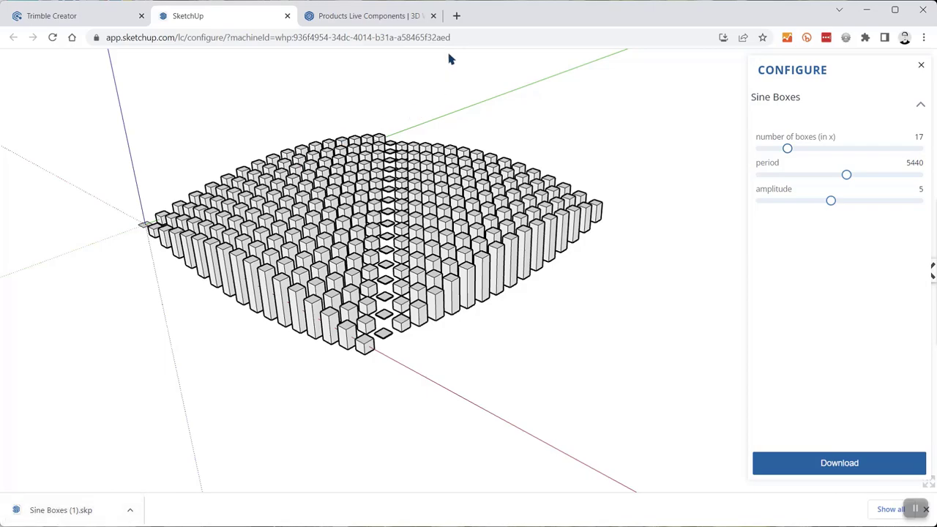
Open app.sketchup.com in a new browser tab, decline the recovered model and create a new model
click(455, 17)
text(app)
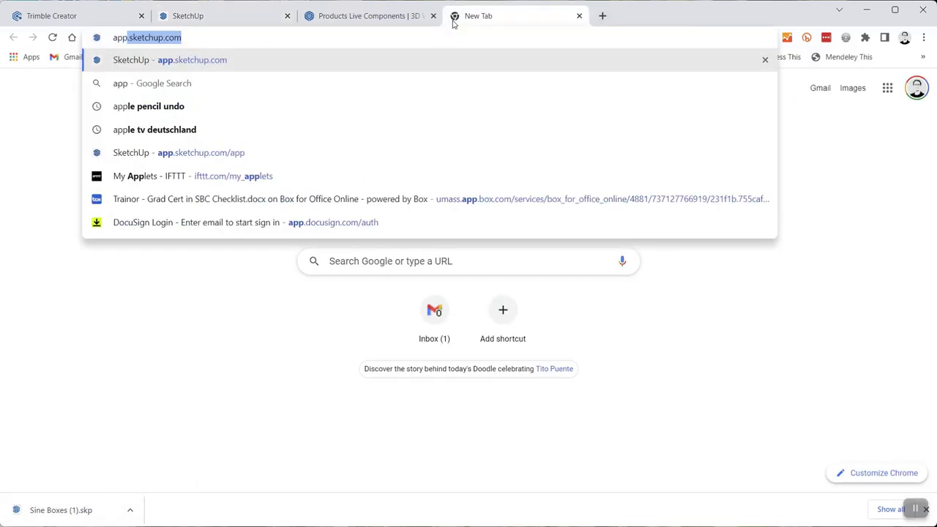
key(Return)
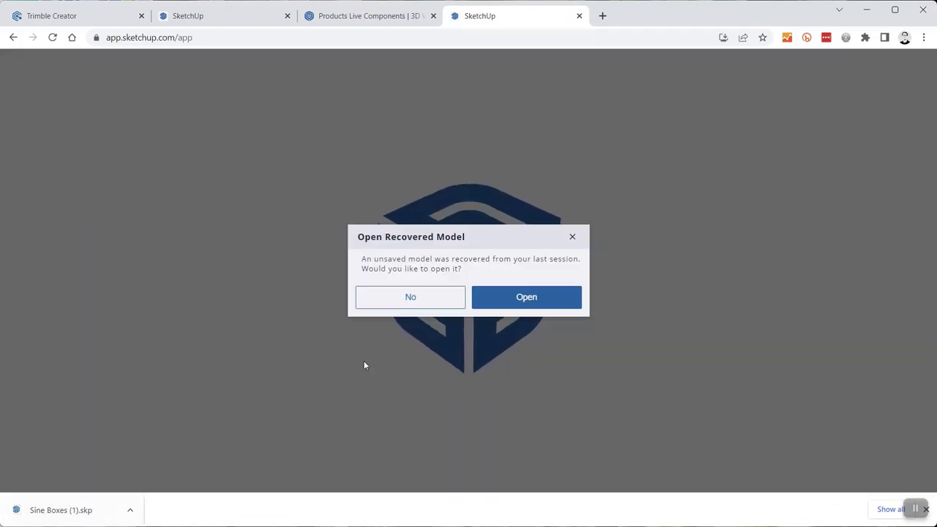
click(413, 301)
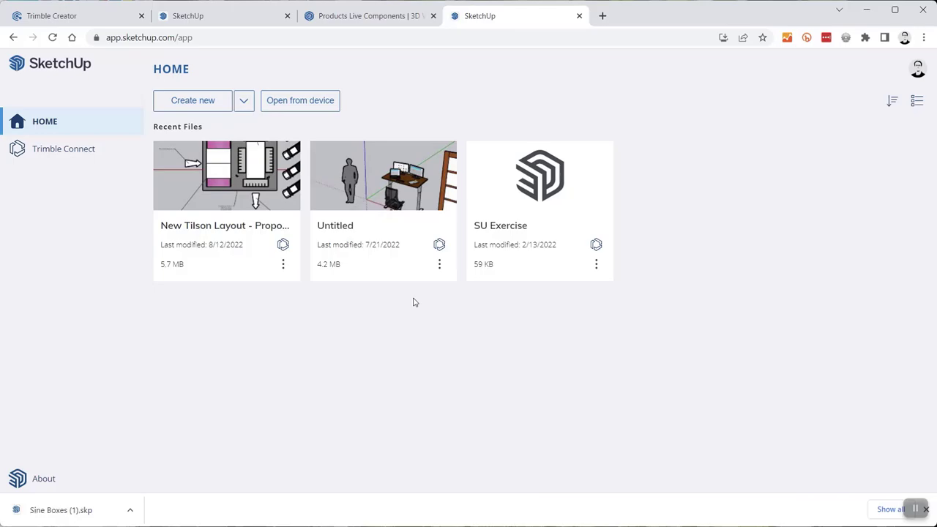
click(211, 101)
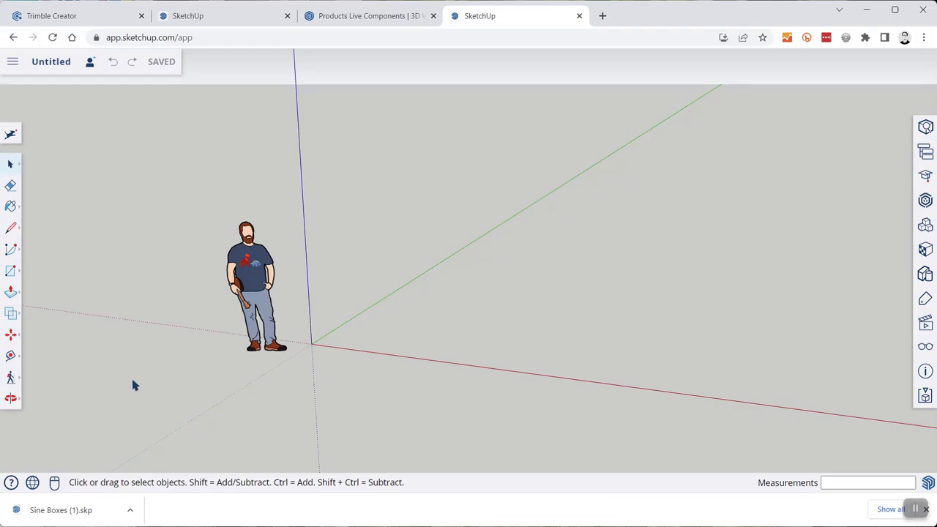
Import the downloaded file Sine Boxes (1).skp as a component and place it at the model origin
drag(69, 510, 395, 335)
drag(79, 506, 391, 276)
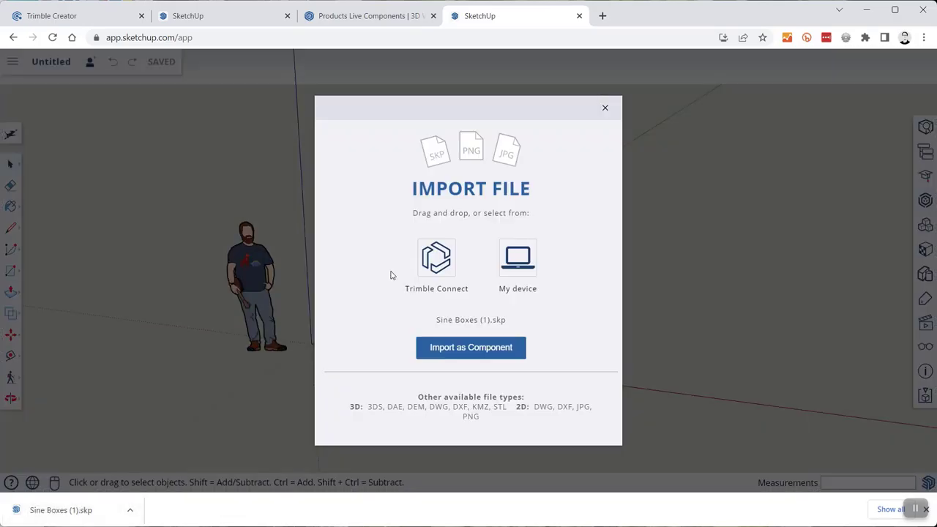
click(485, 350)
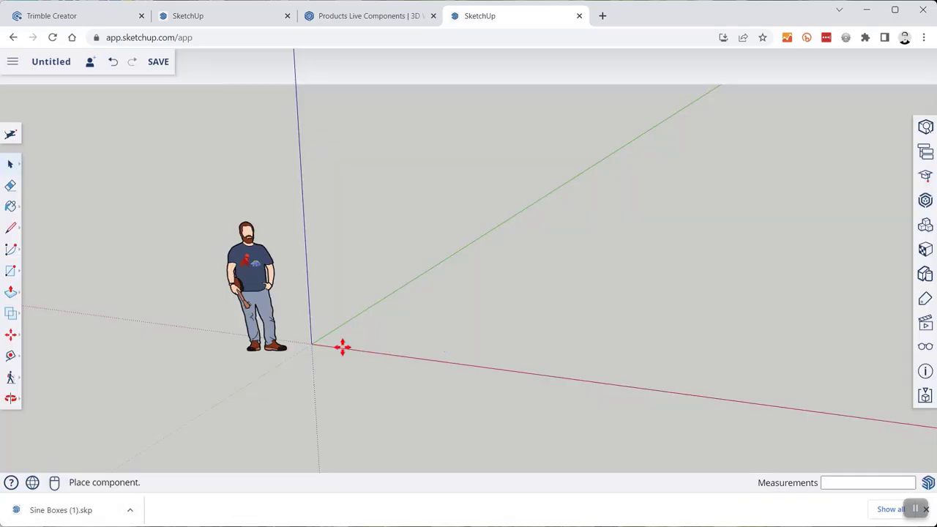
click(311, 344)
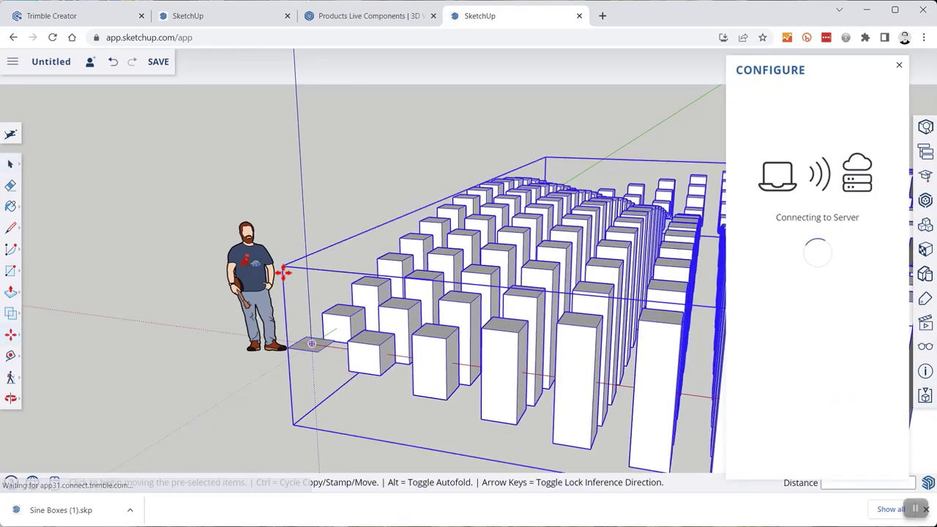
Configure the placed Sine Boxes component with 12 boxes in x, a period of 3420 and an amplitude of 4
scroll(212, 175, down, 5)
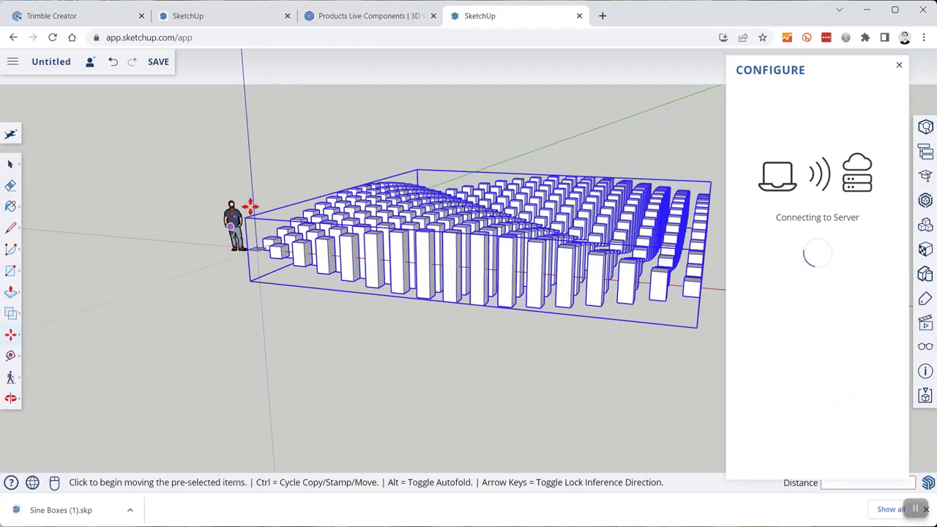
scroll(330, 199, down, 2)
scroll(615, 125, up, 2)
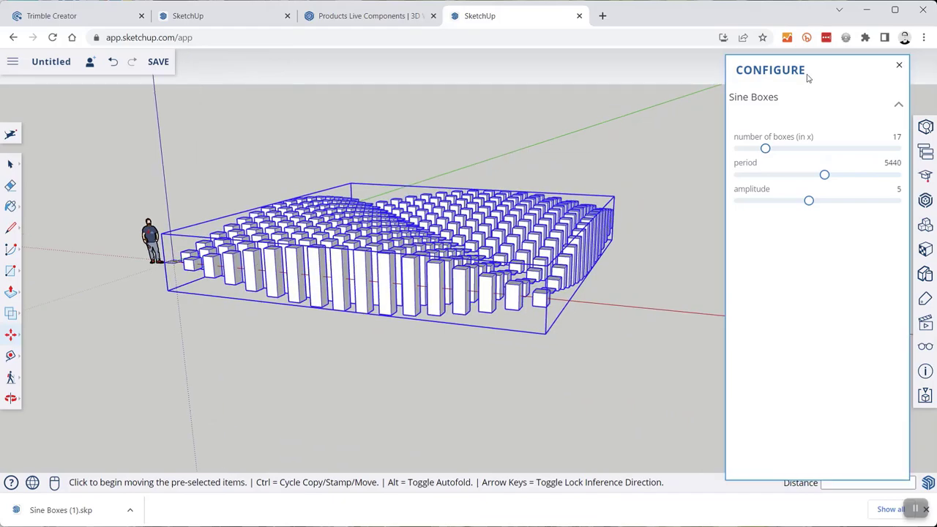
drag(808, 73, 794, 74)
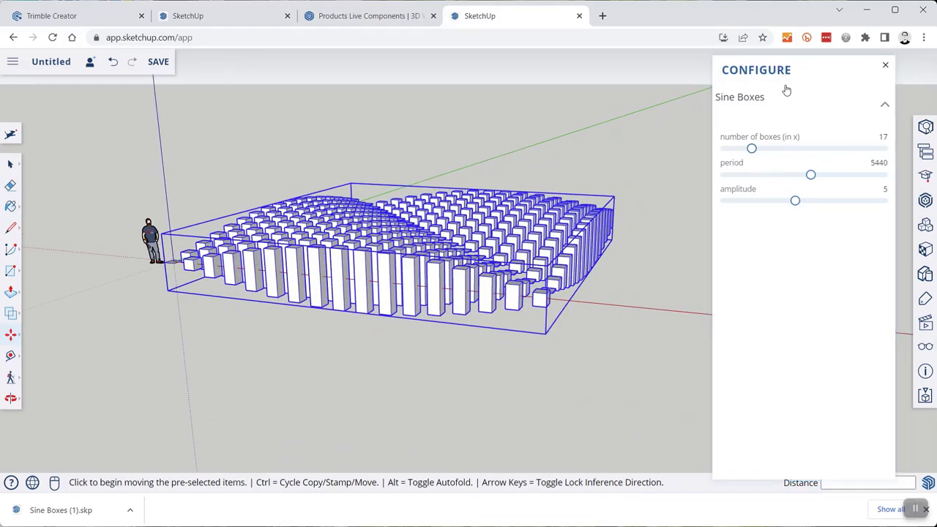
drag(751, 148, 744, 149)
drag(811, 177, 780, 177)
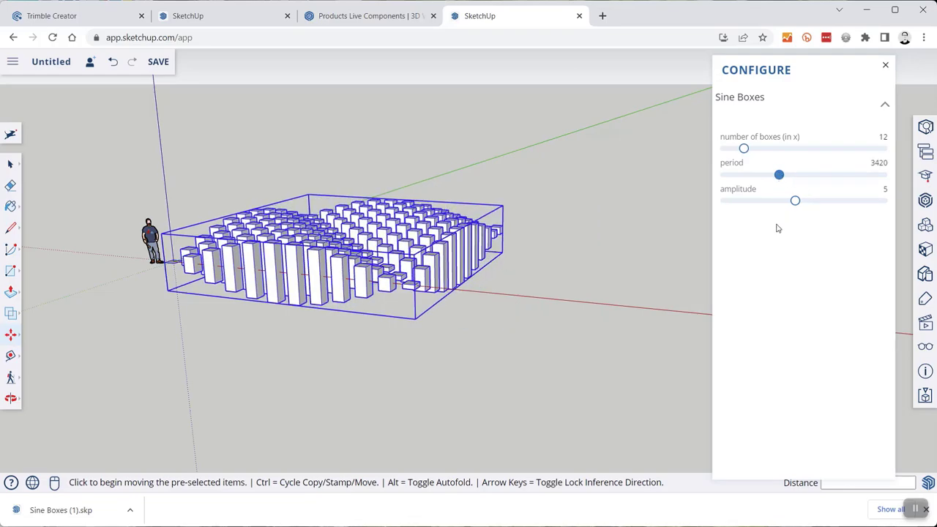
drag(795, 202, 769, 207)
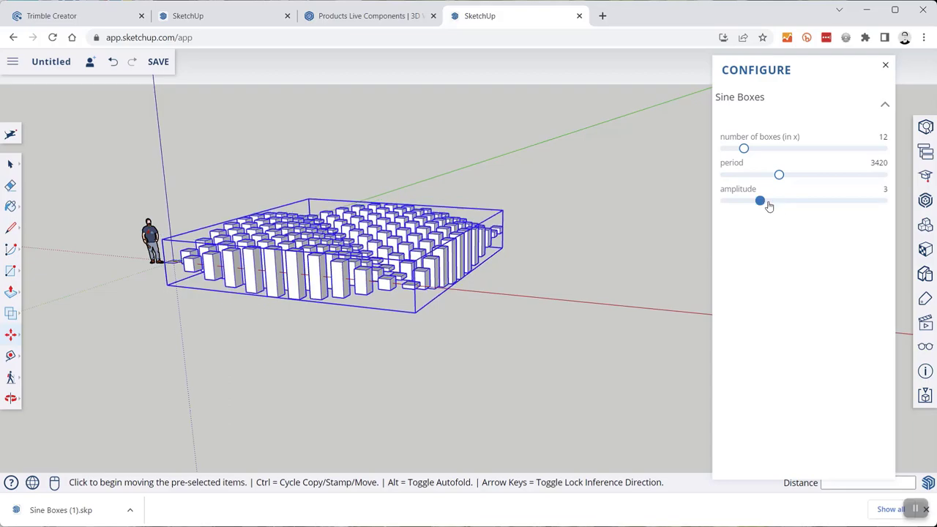
drag(774, 206, 773, 205)
Deselect the Sine Boxes component and inspect the reconfigured boxes from several angles
middle_drag(225, 193, 193, 234)
scroll(209, 212, up, 2)
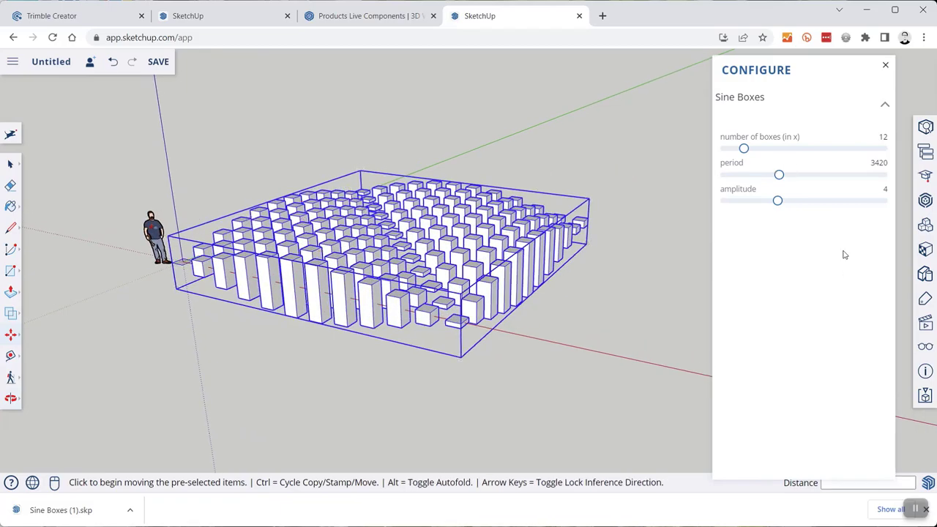
click(9, 167)
click(203, 130)
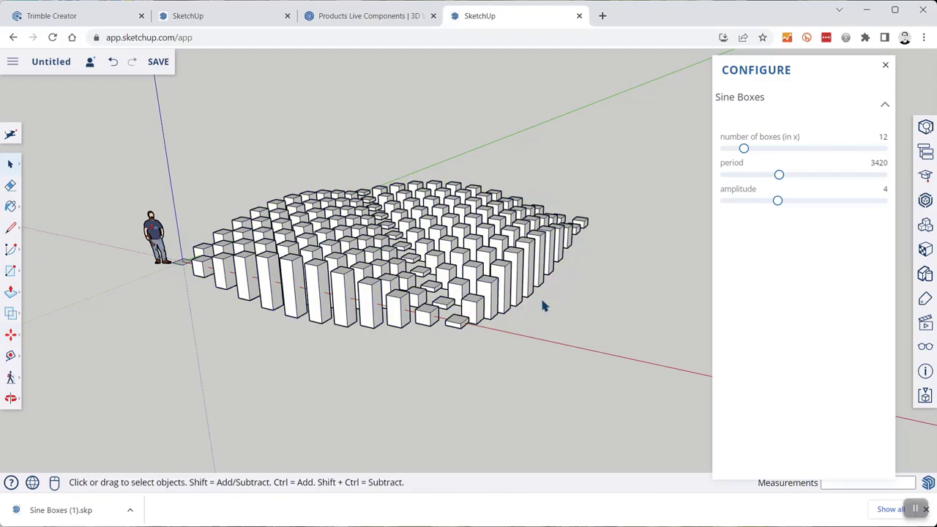
middle_drag(543, 306, 615, 256)
scroll(619, 252, up, 2)
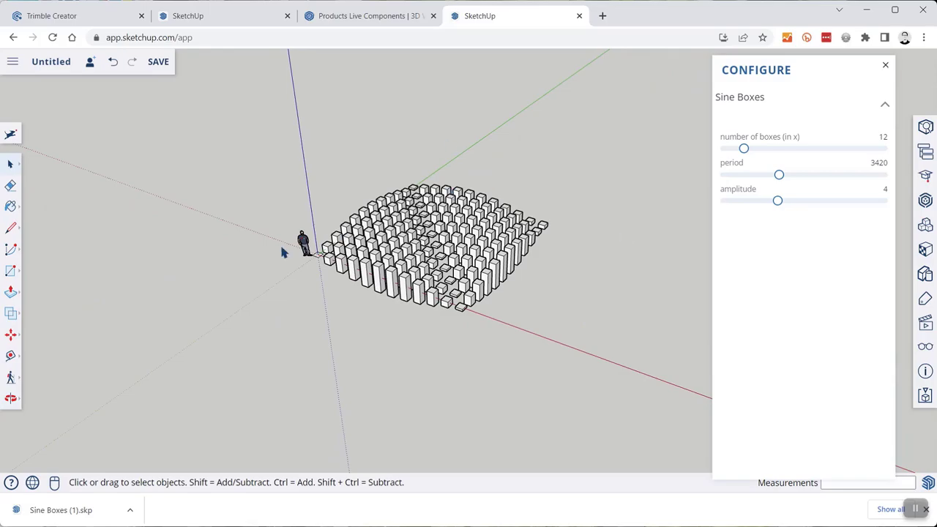
middle_drag(360, 291, 381, 278)
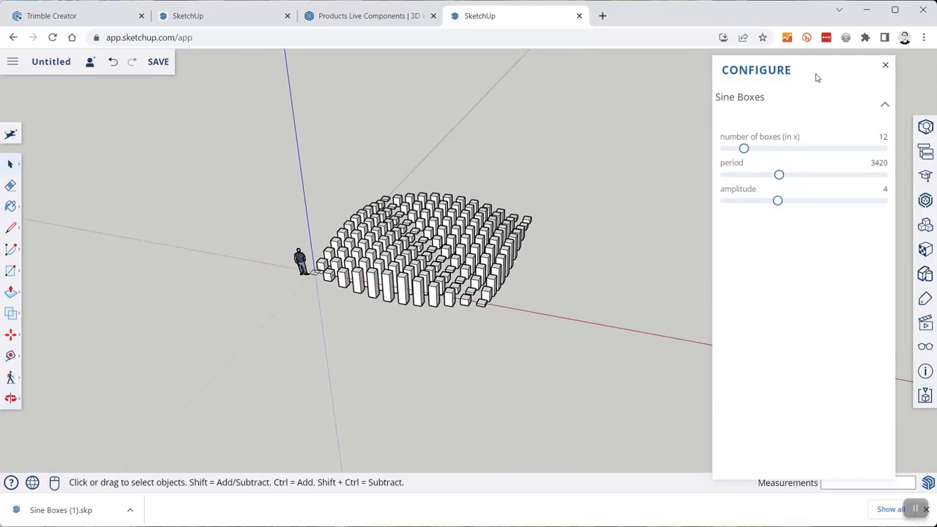
Close the component's configuration options, reopen them from the placed Sine Boxes component, then close them again and deselect it
click(885, 65)
click(347, 268)
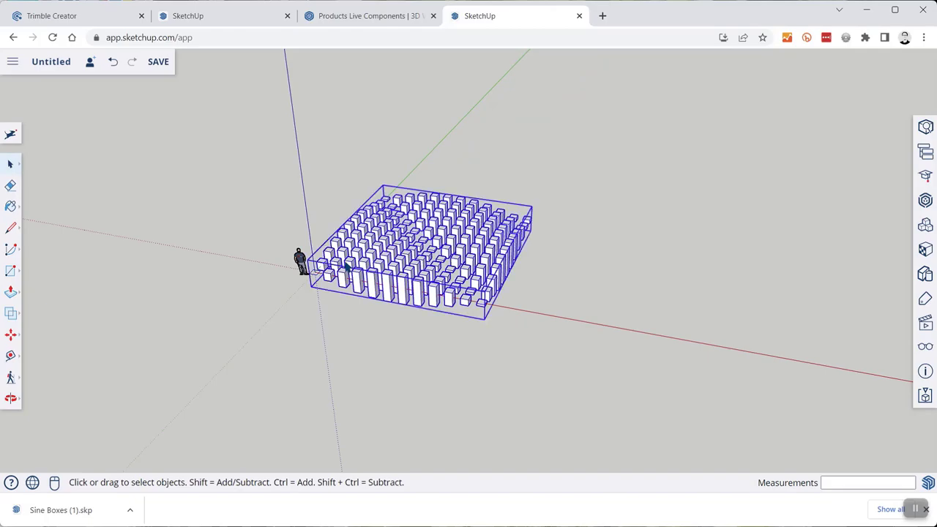
double_click(350, 269)
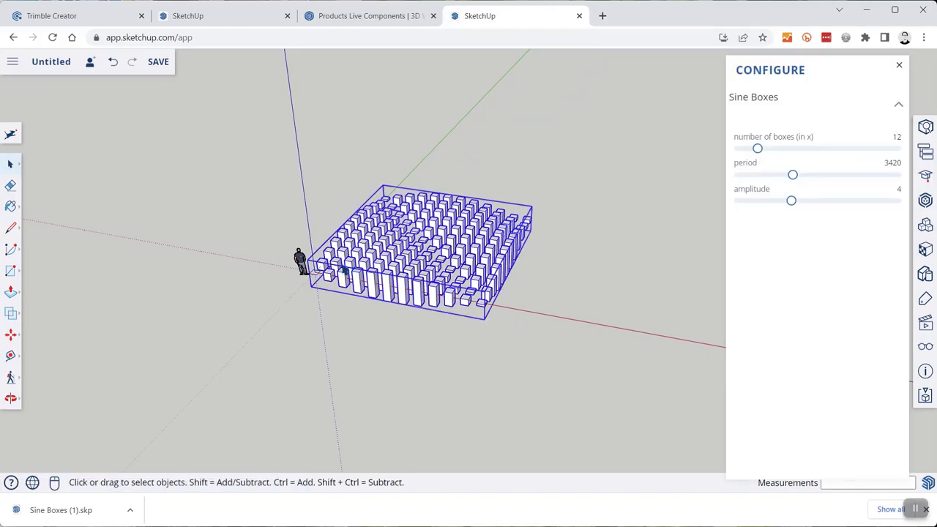
scroll(343, 271, up, 2)
scroll(343, 269, up, 3)
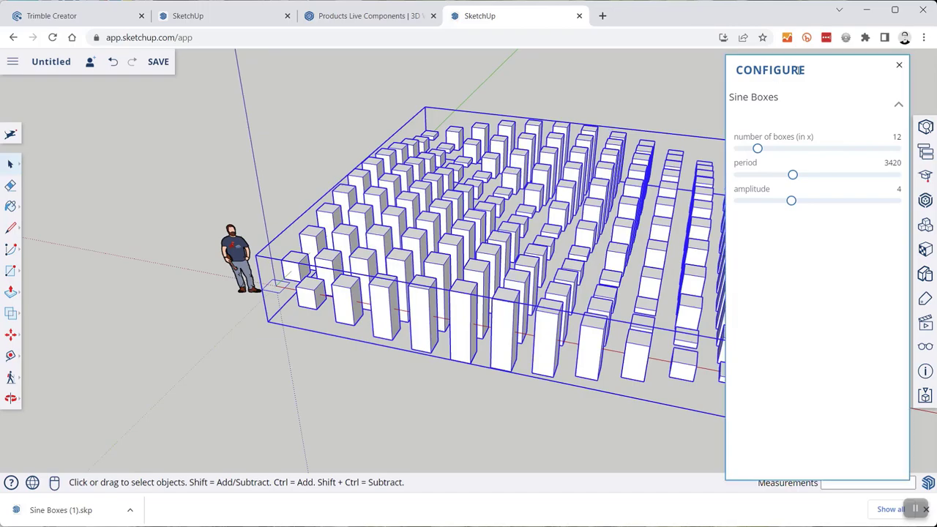
click(902, 67)
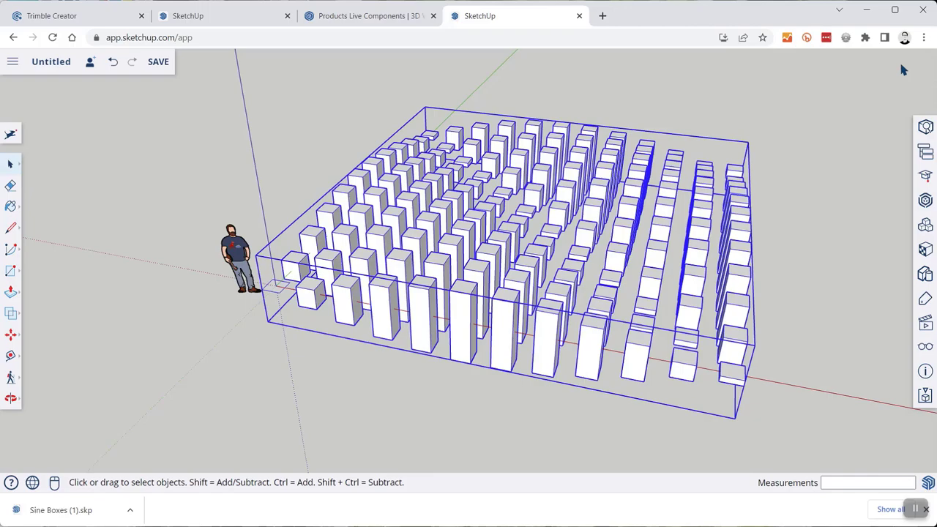
click(298, 159)
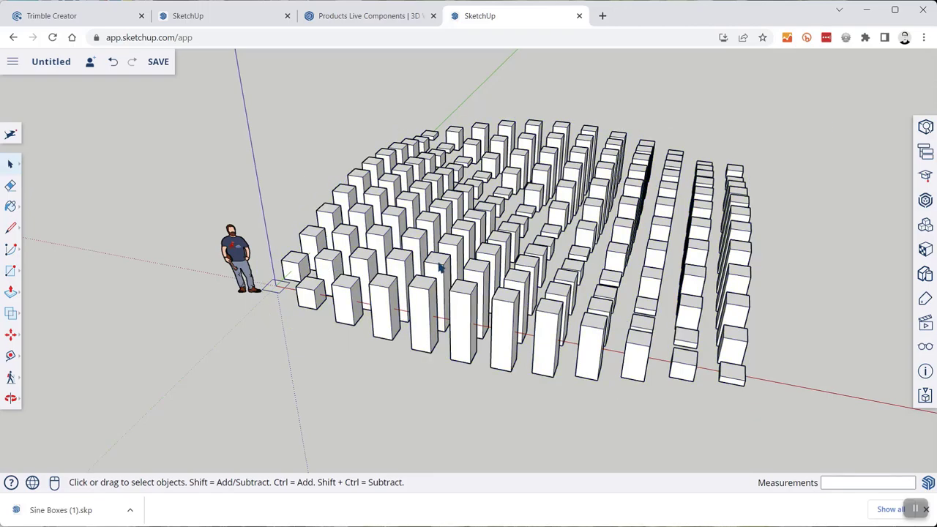
Switch to Trimble Creator, compare the graph with the SketchUp model, and collapse the view layout options
click(104, 19)
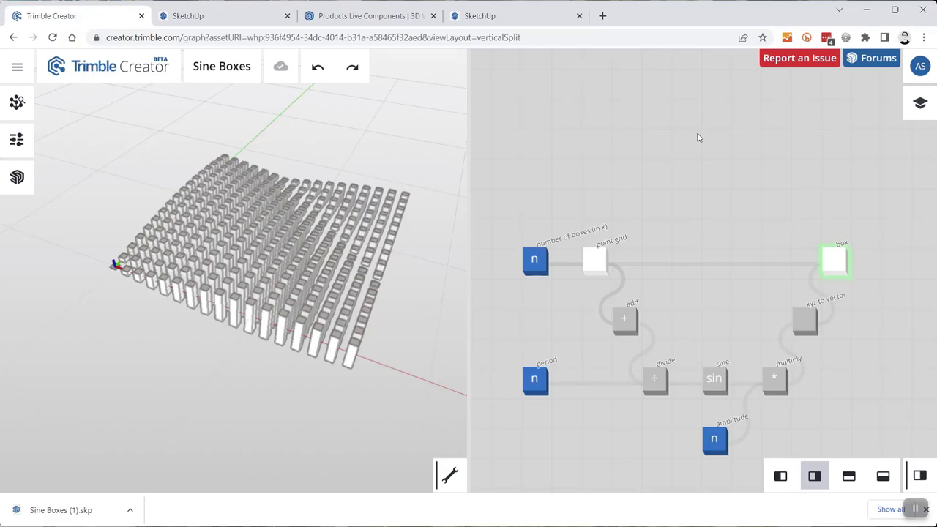
click(491, 20)
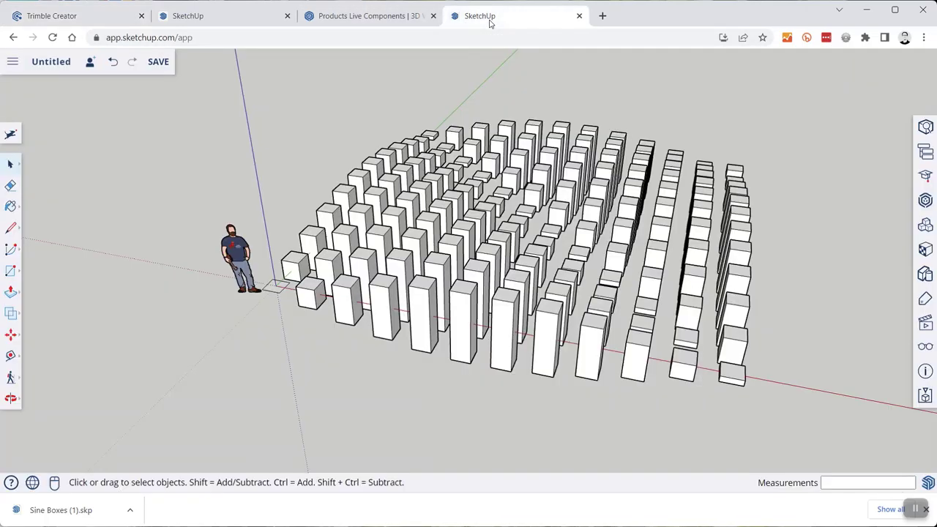
click(98, 19)
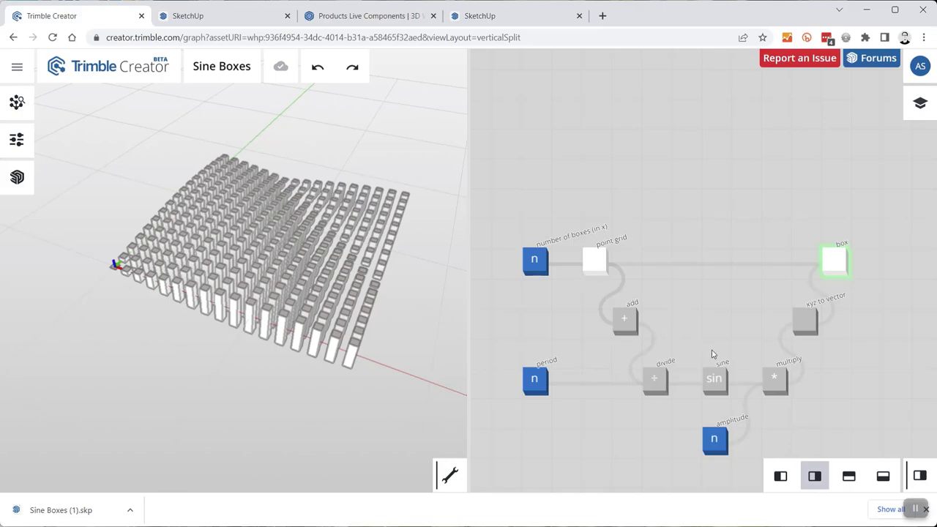
click(920, 475)
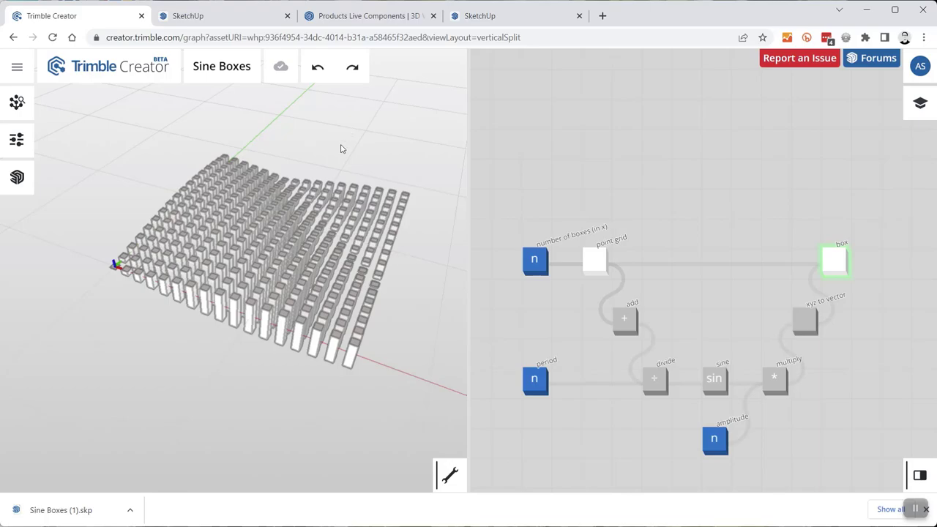
Examine the complete Sine Boxes graph and take a closer look at its box geometry in the 3D view
scroll(703, 184, down, 3)
scroll(672, 266, up, 4)
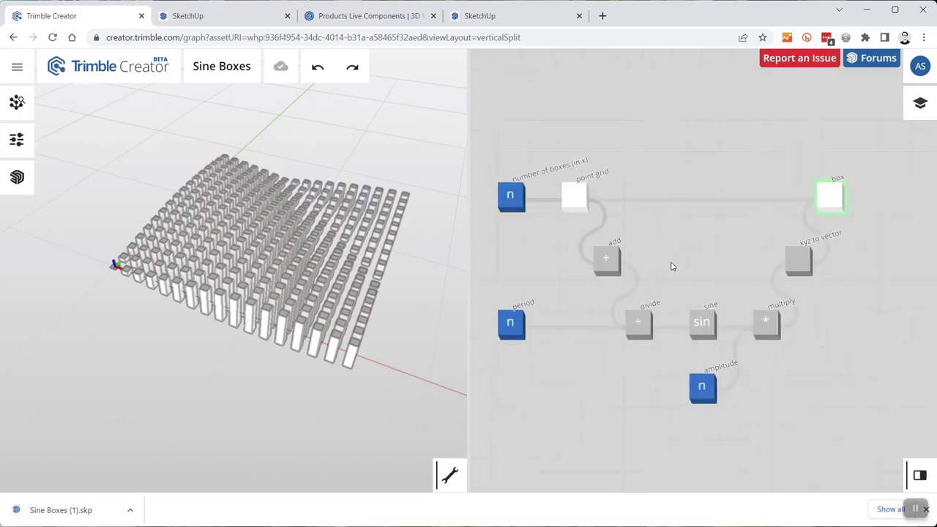
drag(702, 259, 737, 277)
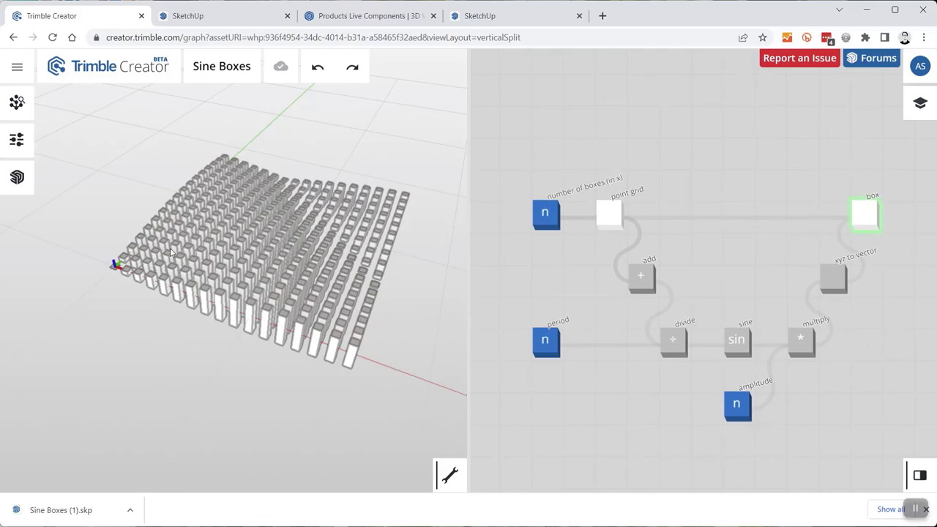
scroll(238, 306, up, 3)
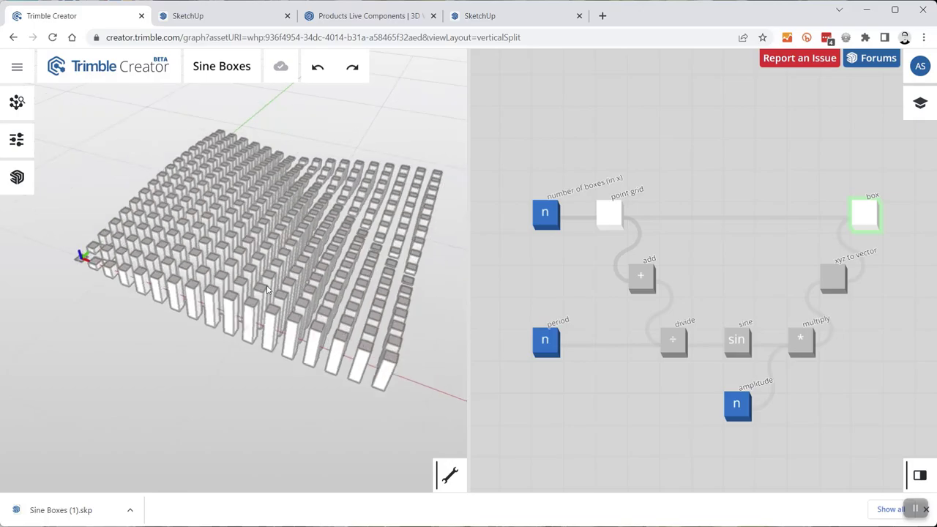
scroll(340, 299, up, 2)
middle_drag(340, 299, 320, 355)
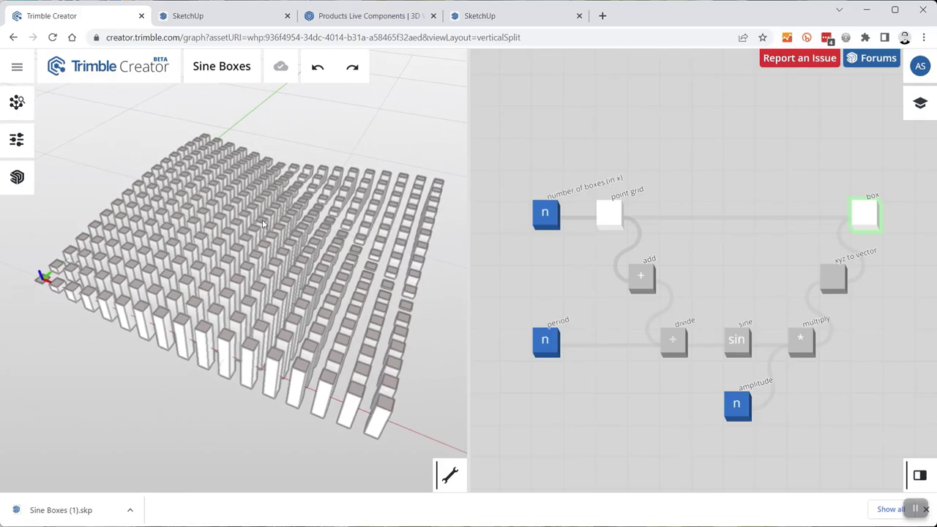